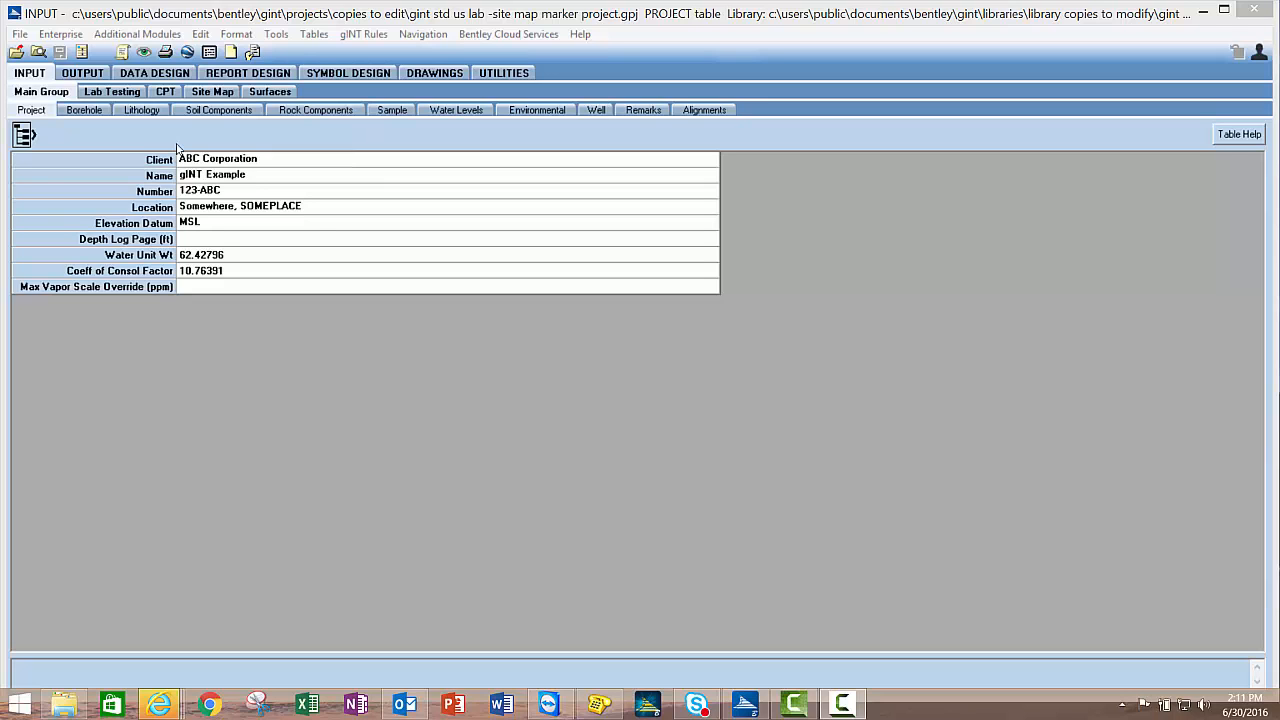
Examine the borehole markers on the site map around TW-1 and the project's Borehole table
left_click(206, 91)
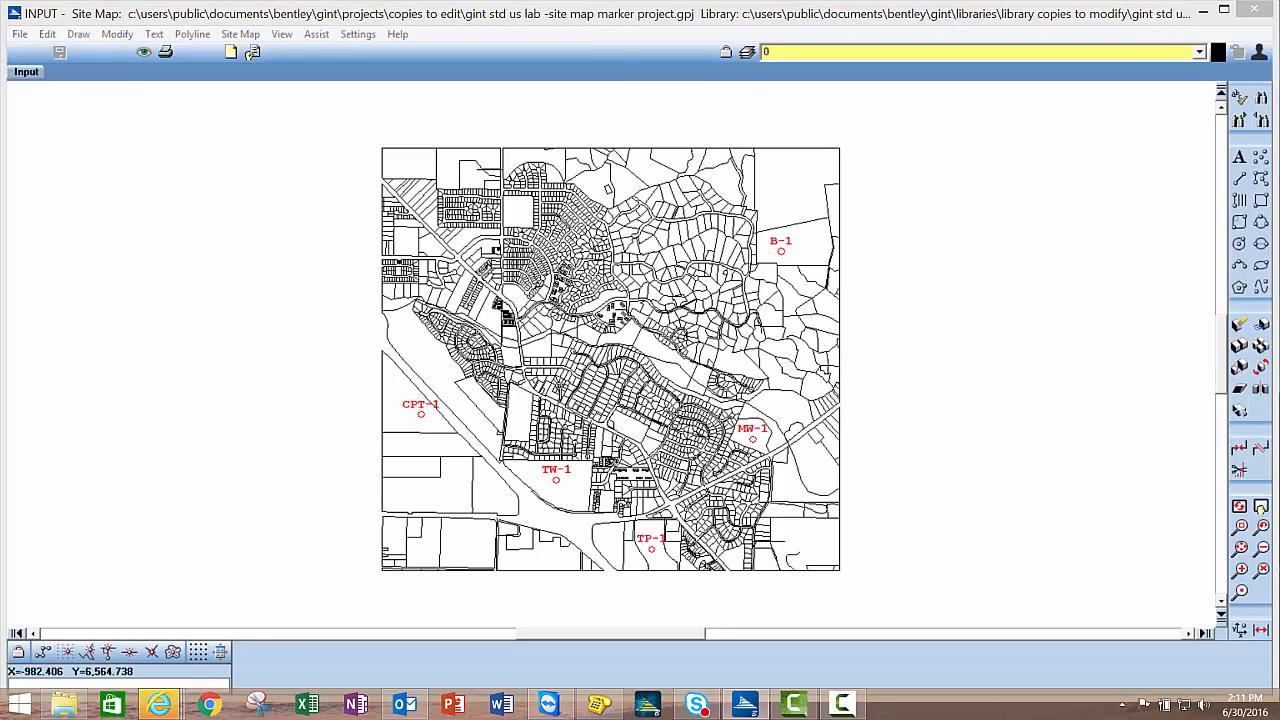
left_click(1242, 594)
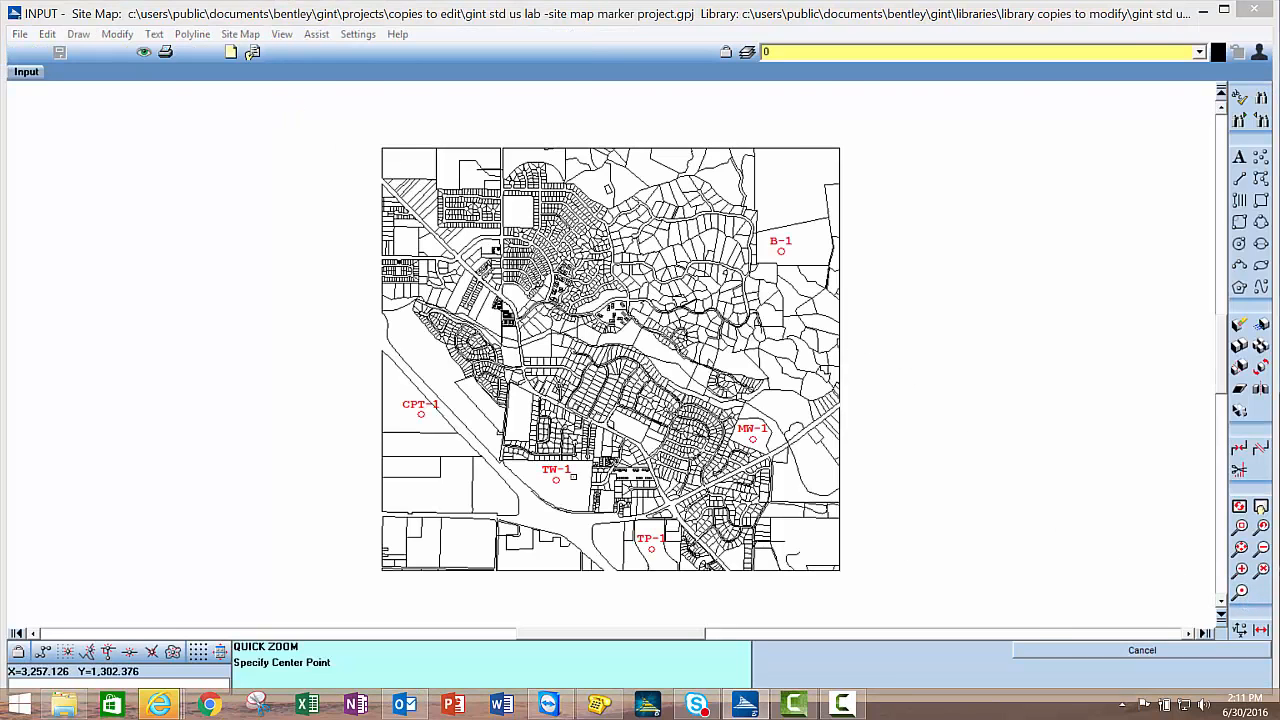
left_click(572, 477)
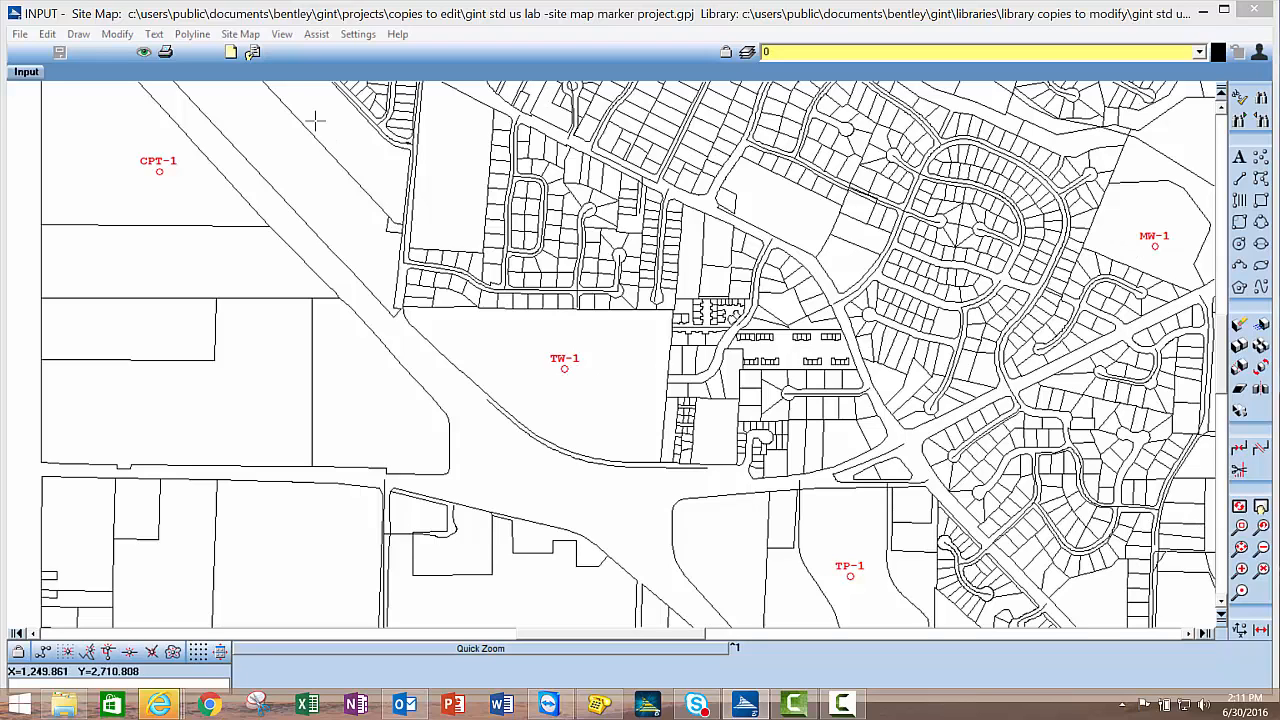
left_click(27, 73)
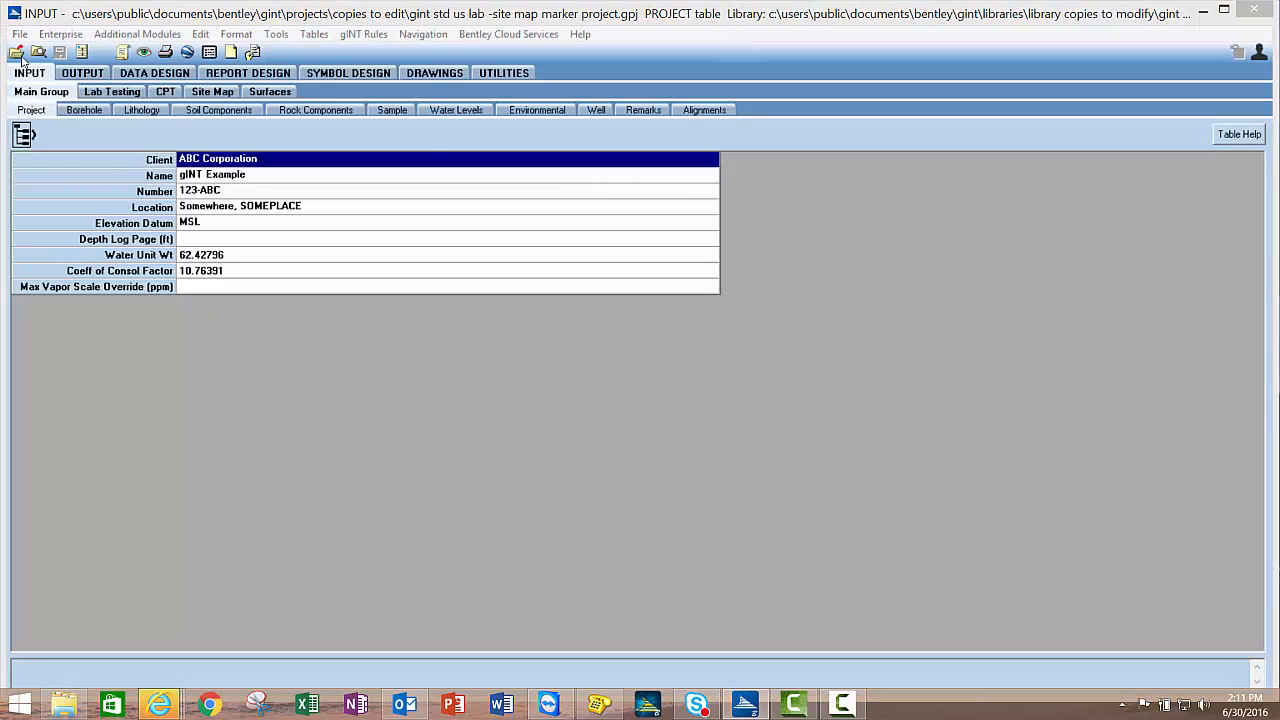
left_click(22, 56)
left_click(316, 213)
left_click(61, 92)
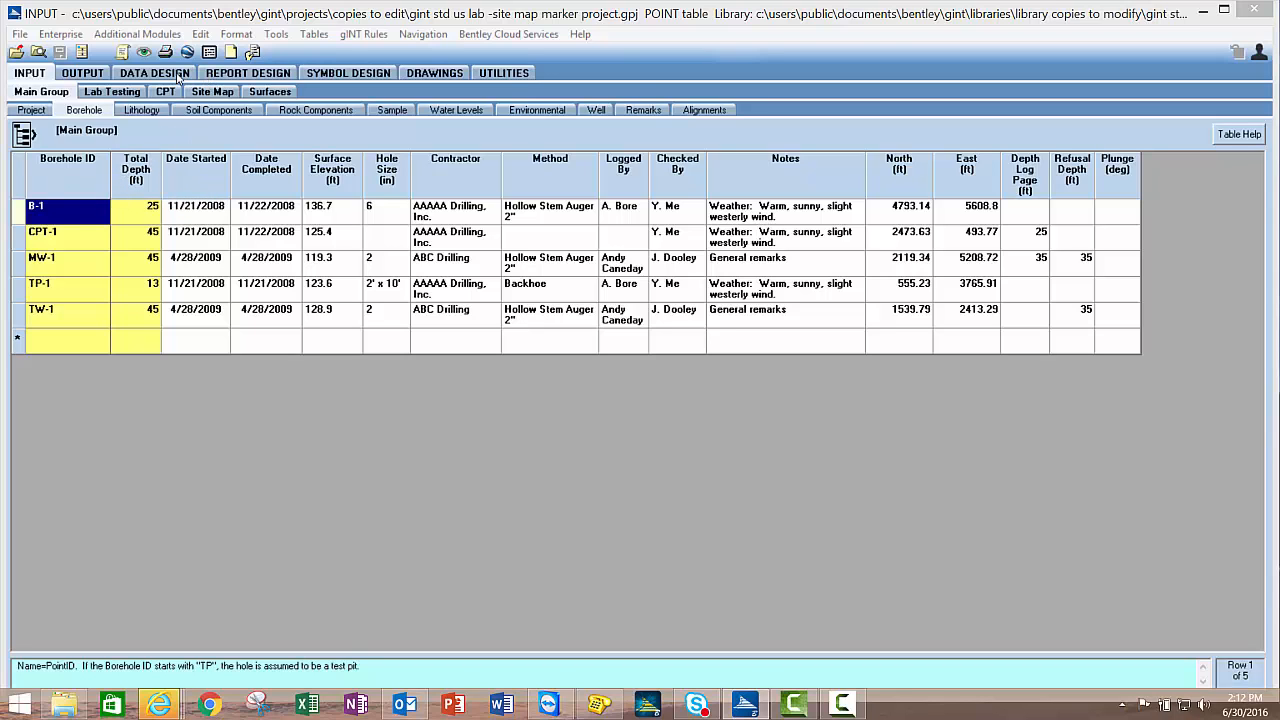
Create a library table named Hole Type with Name as its key field
left_click(165, 73)
left_click(168, 92)
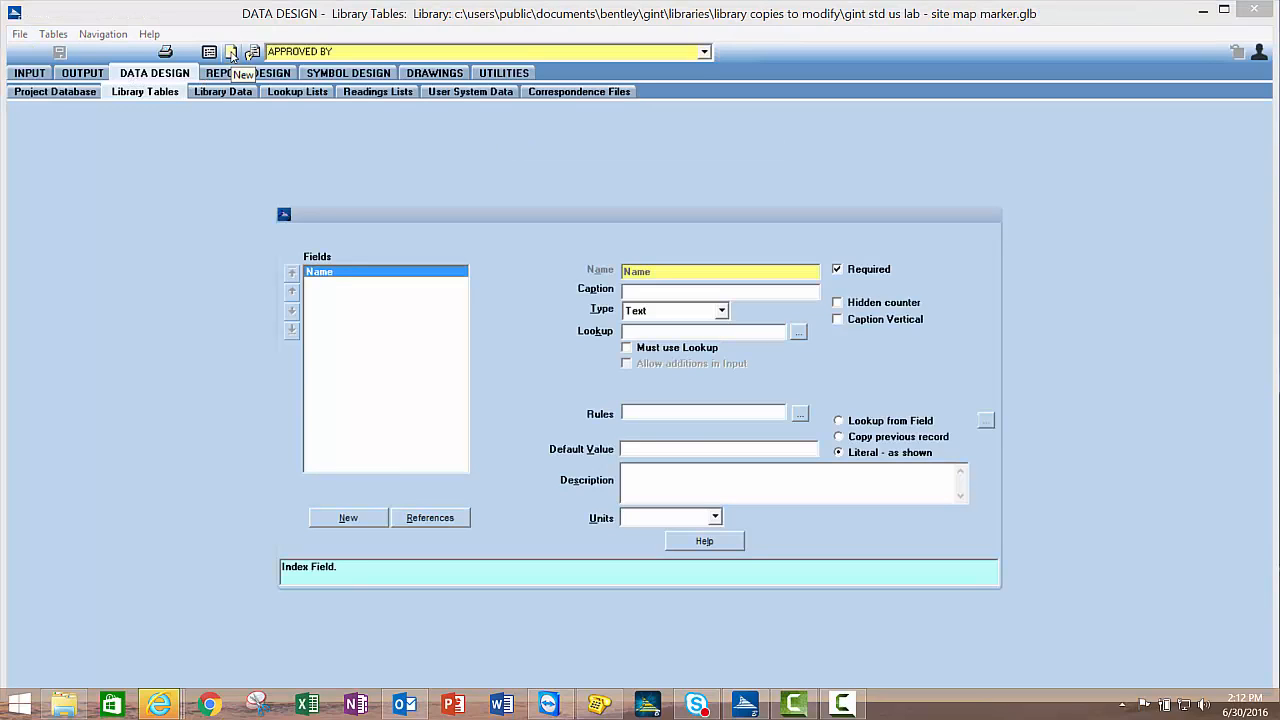
left_click(231, 52)
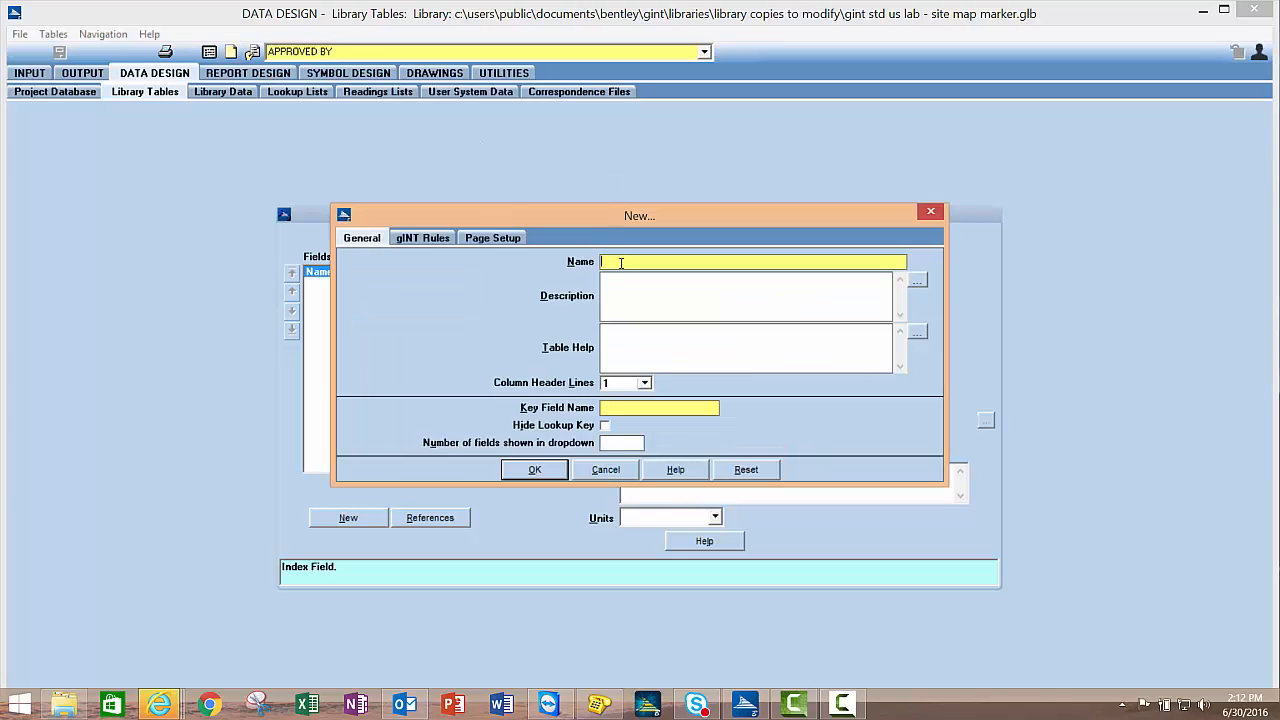
type("Hole Ty")
type("pe")
type("Name")
left_click(536, 470)
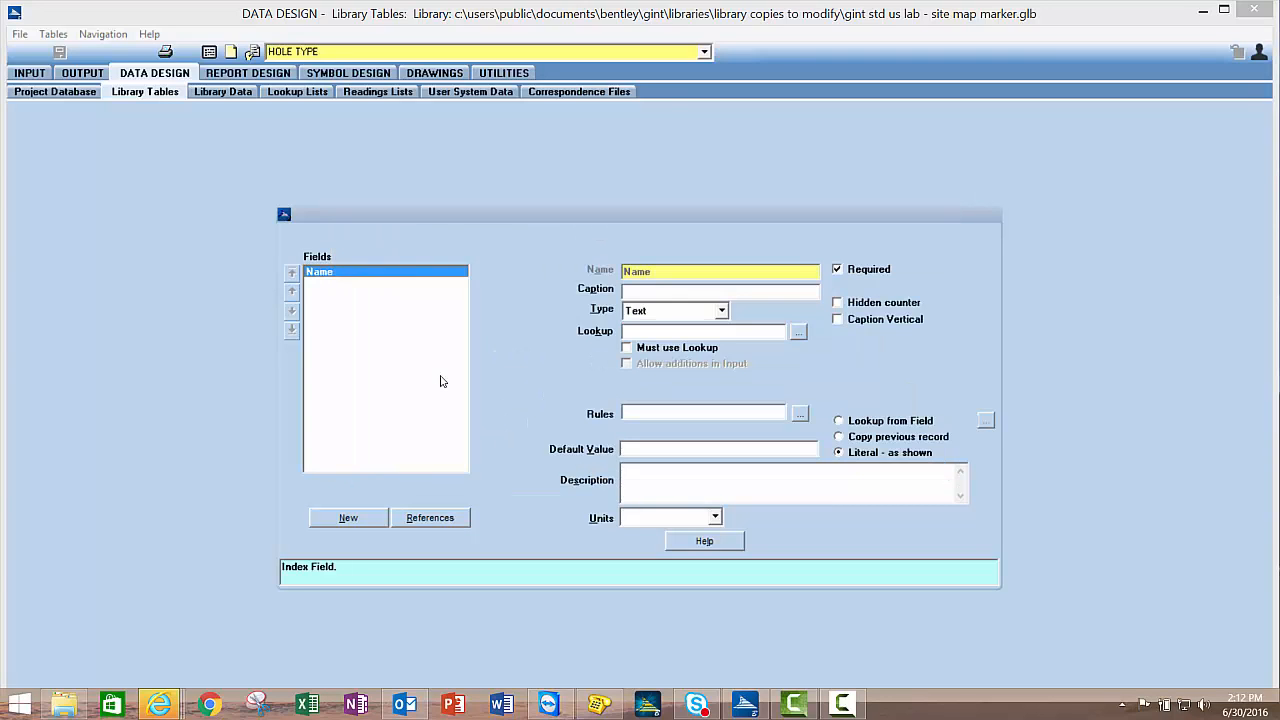
Add Soil Boring and Test Well as entries in the Hole Type library data
left_click(226, 93)
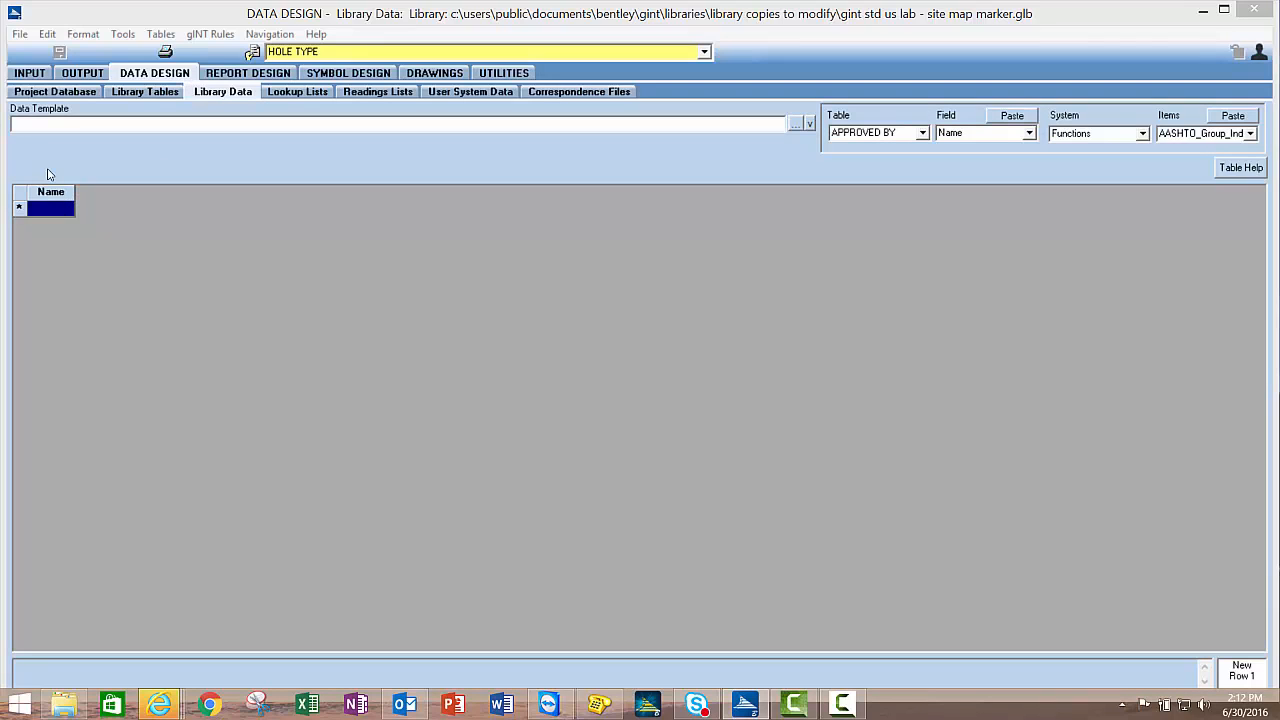
type("Soil")
type(" Boring")
key("Return")
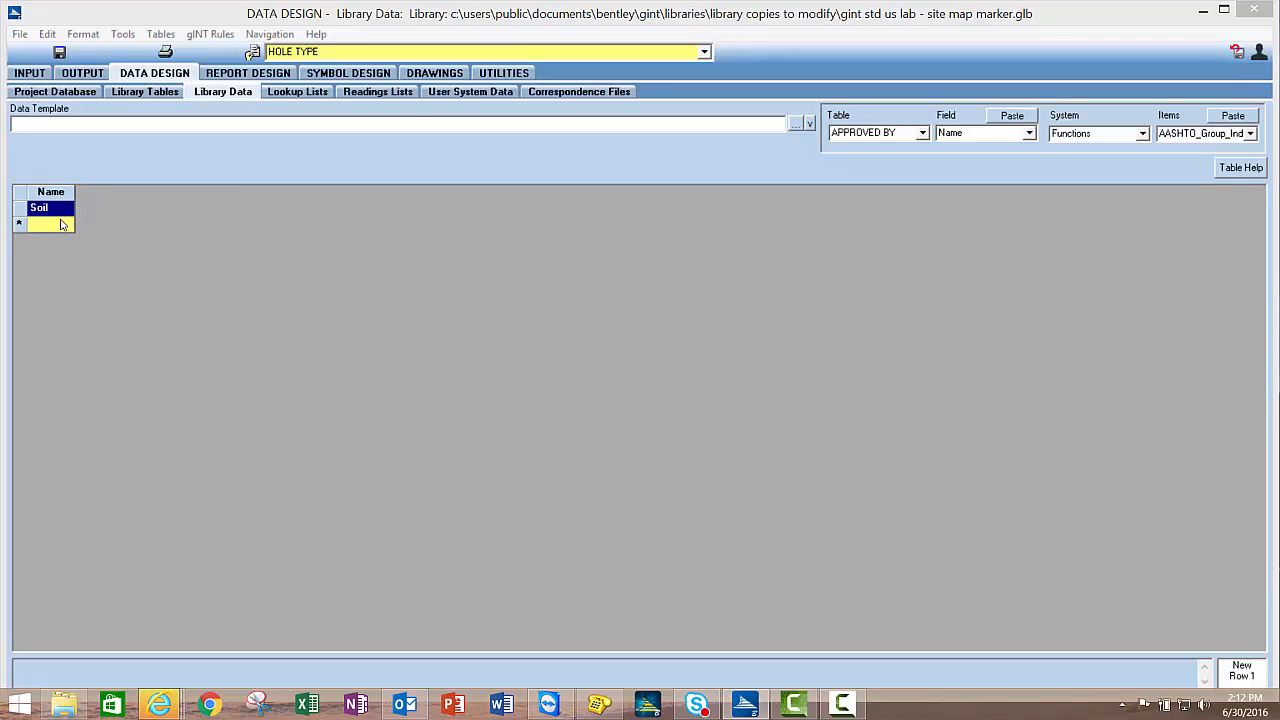
double_click(75, 192)
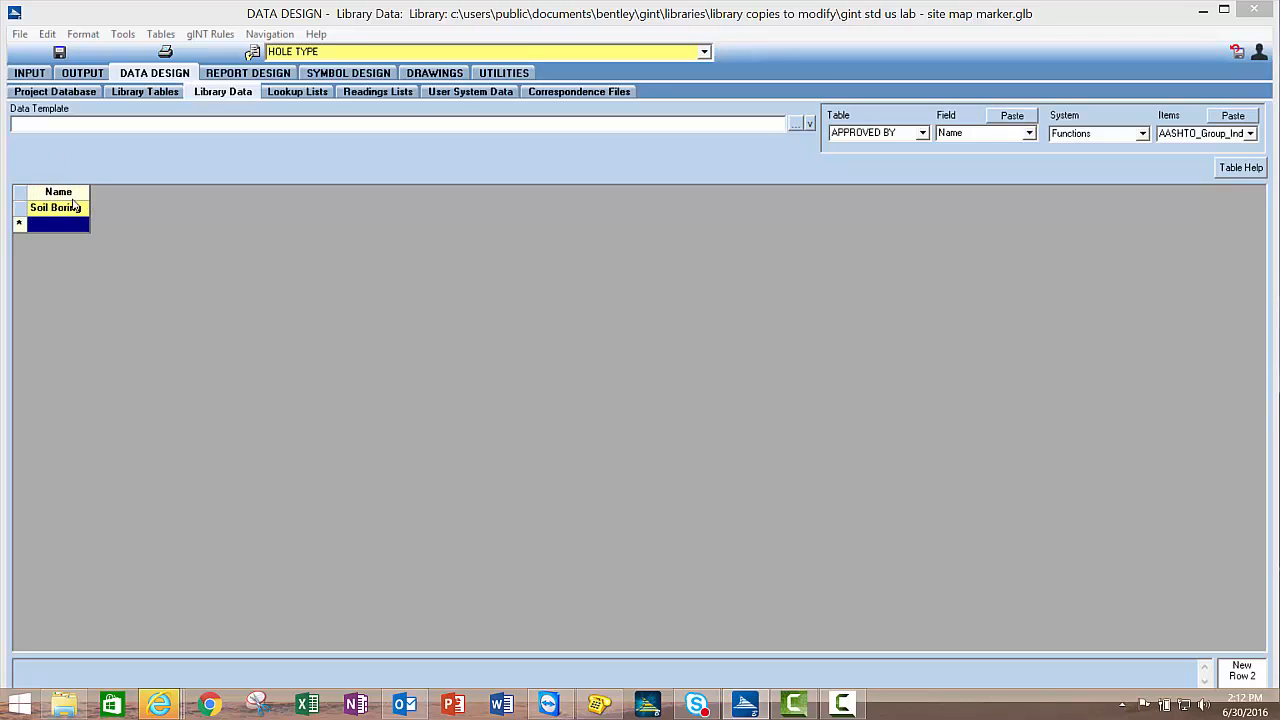
type("T")
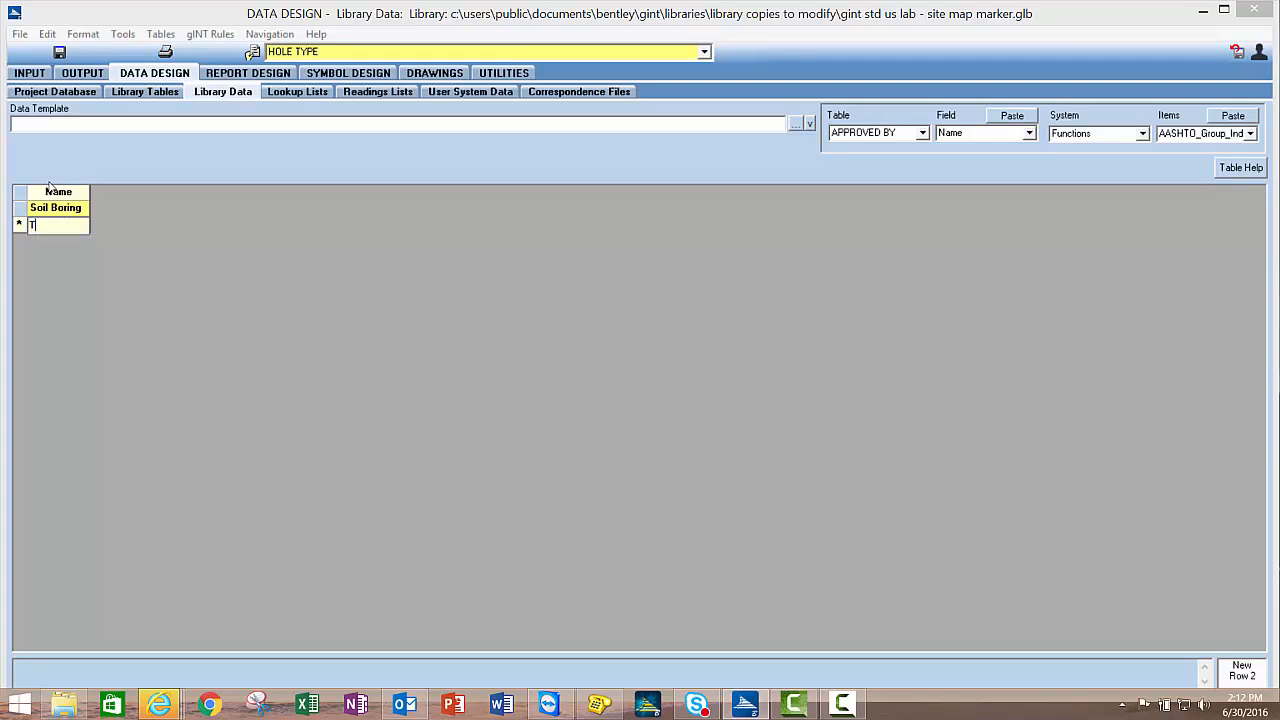
type("est Well")
key("Return")
Add Monitoring Well and CPT to the Hole Type entries and widen the Name column to fit
left_click(72, 237)
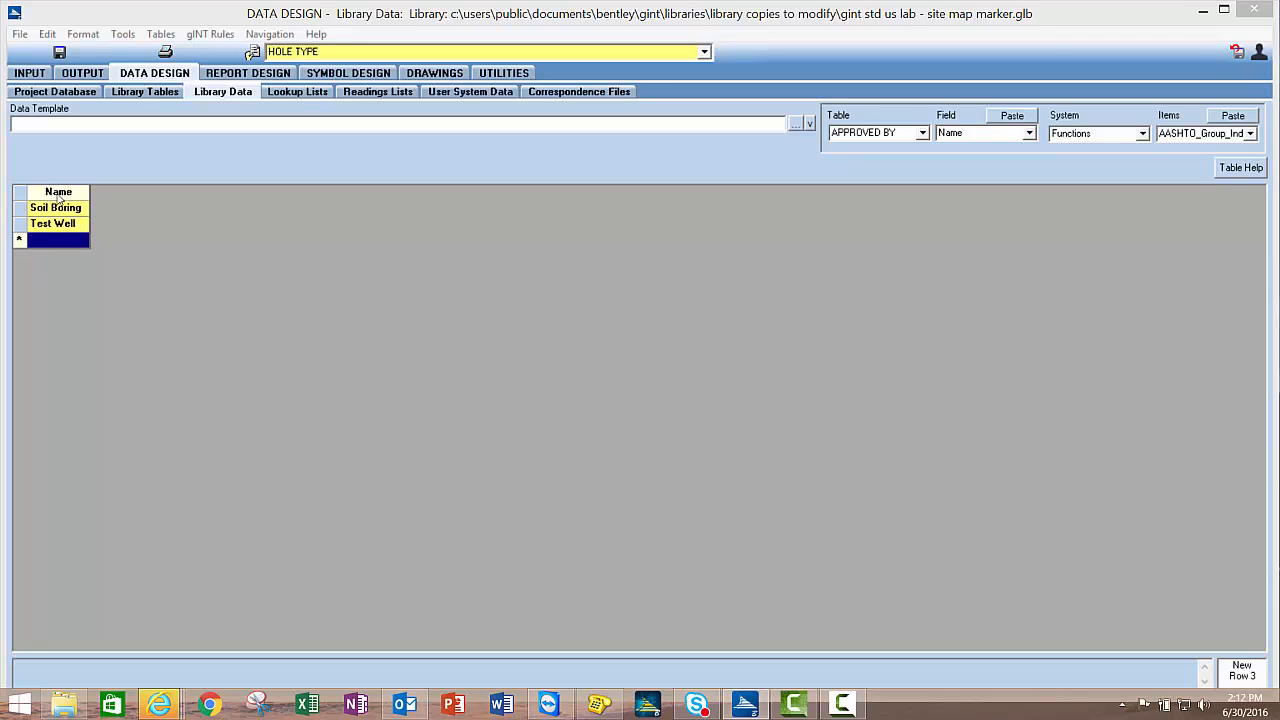
type("Monit")
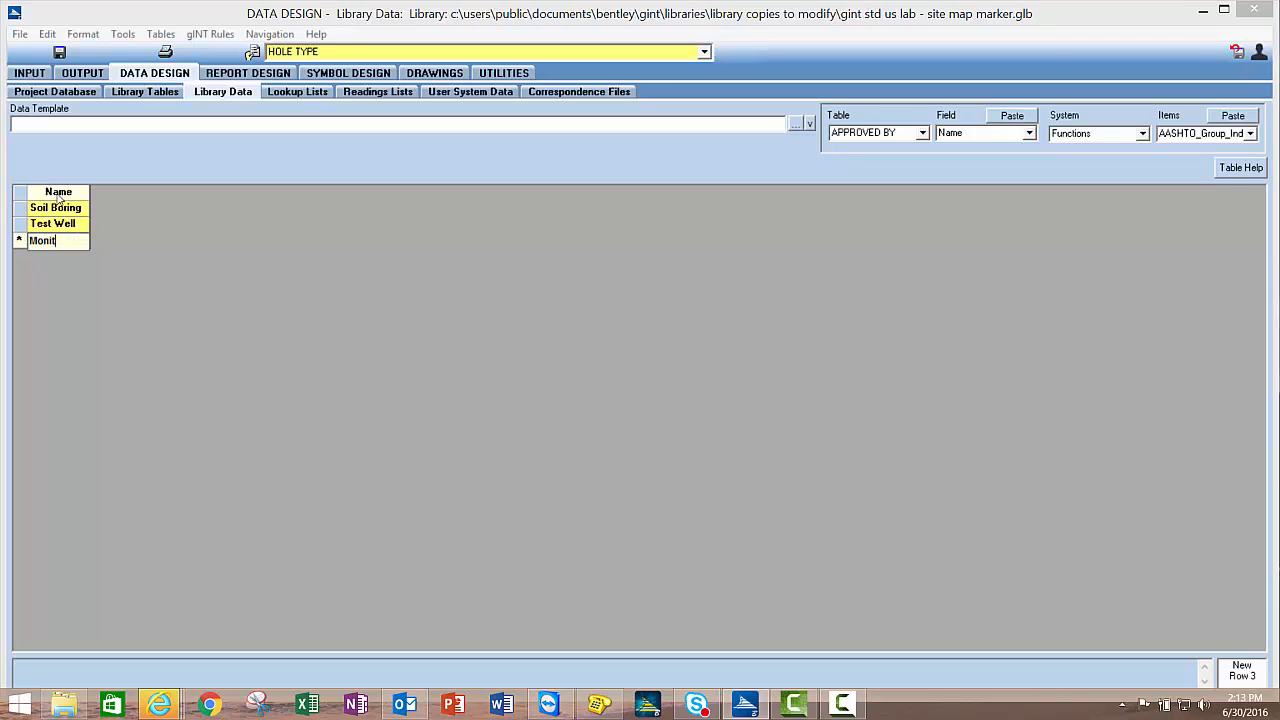
type("oring W")
type("ell")
left_click(84, 228)
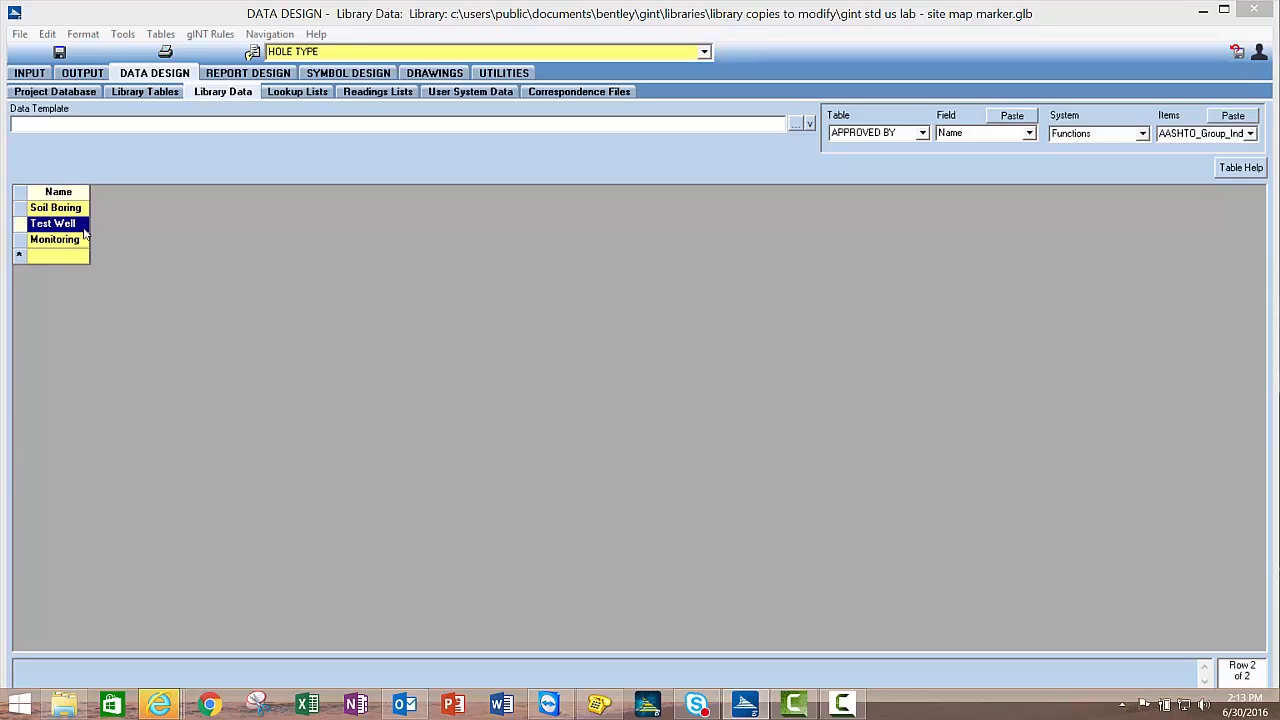
left_click(76, 257)
type("CPT")
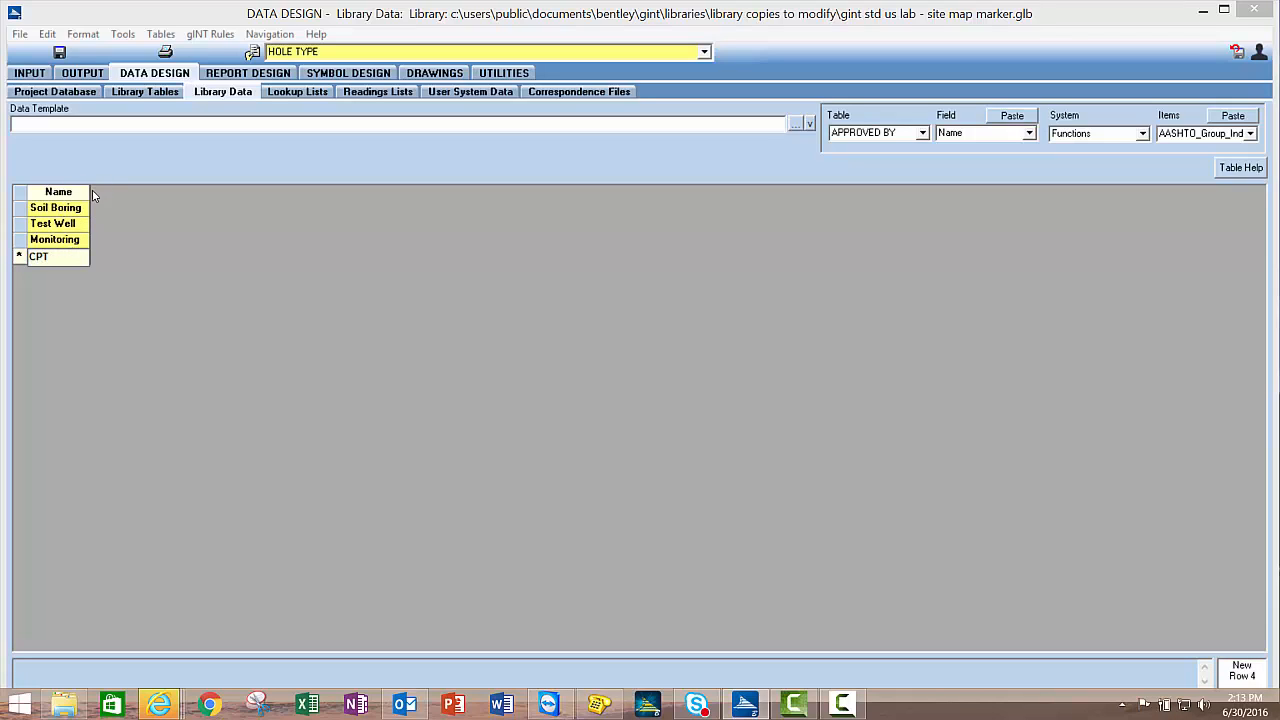
double_click(90, 191)
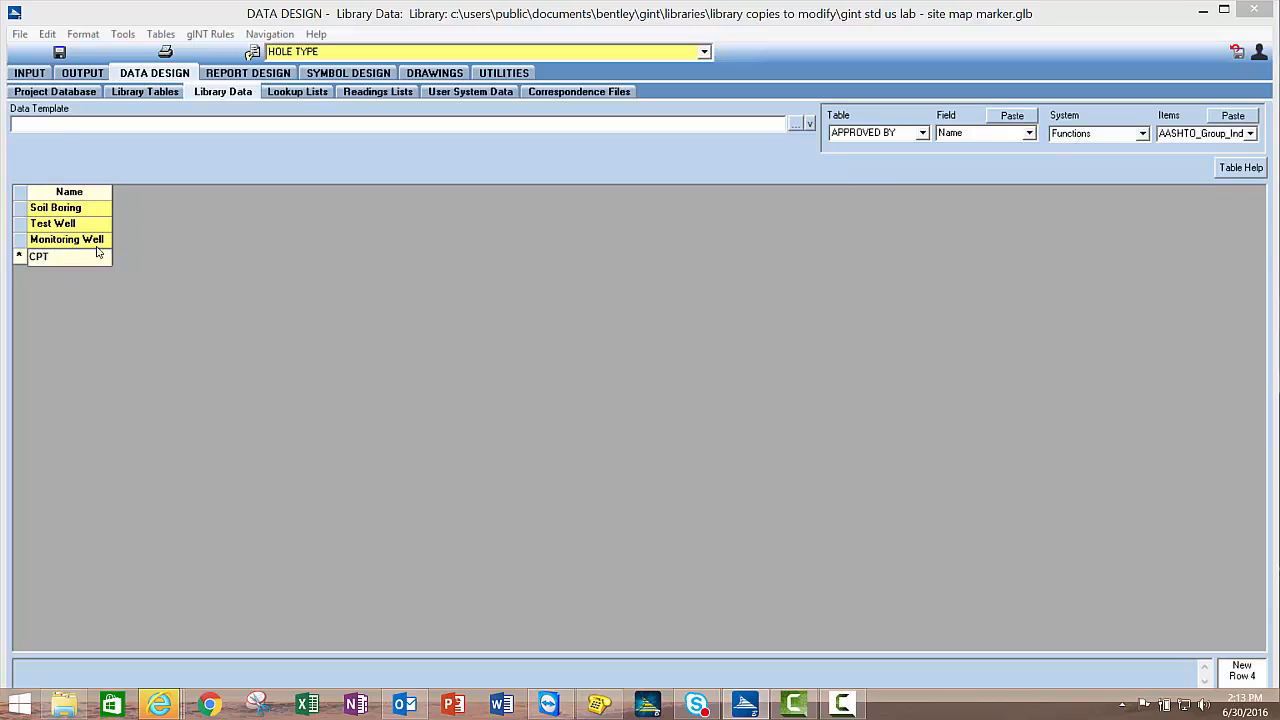
left_click(97, 246)
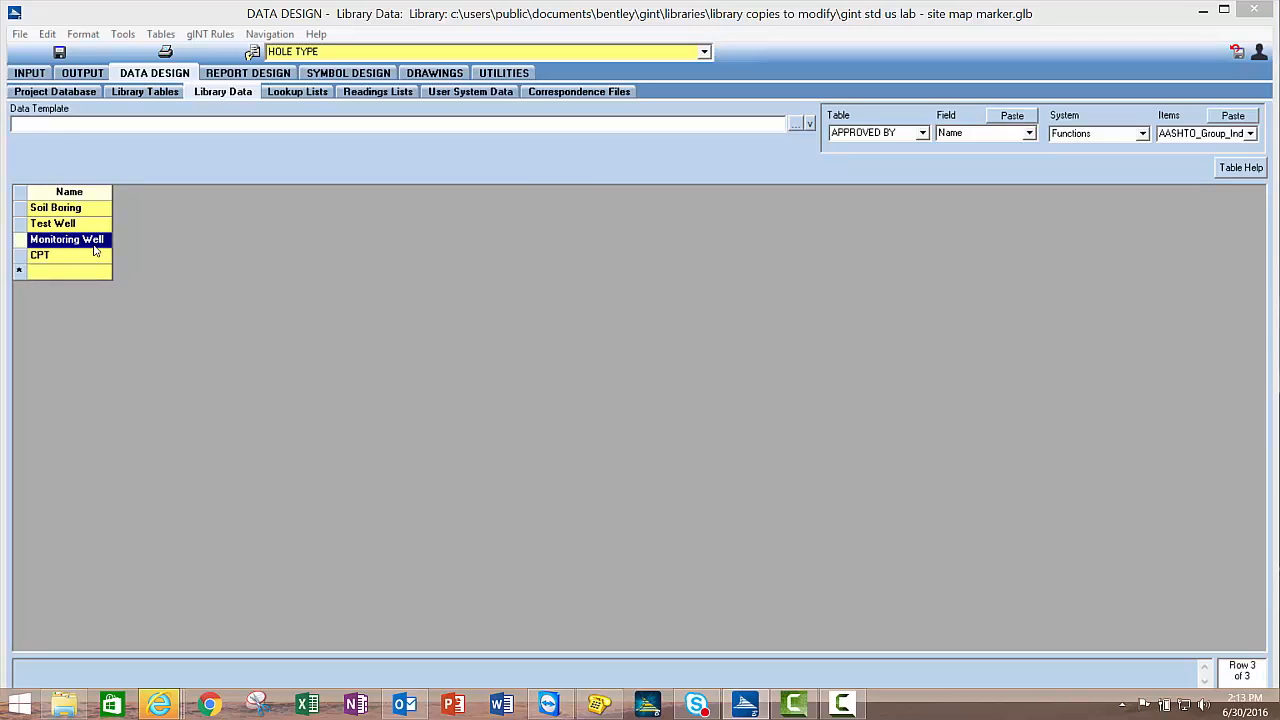
Add Test Pit as another entry in the Hole Type library data
left_click(56, 92)
left_click(40, 78)
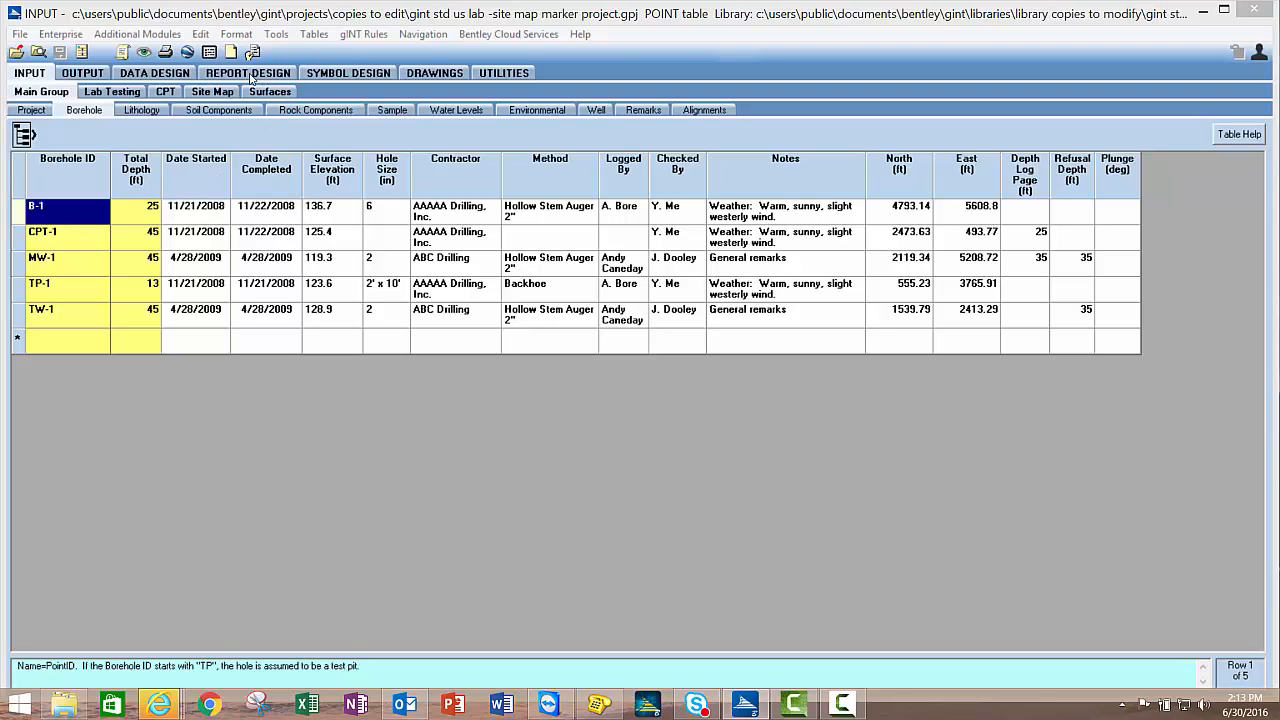
left_click(148, 75)
left_click(223, 91)
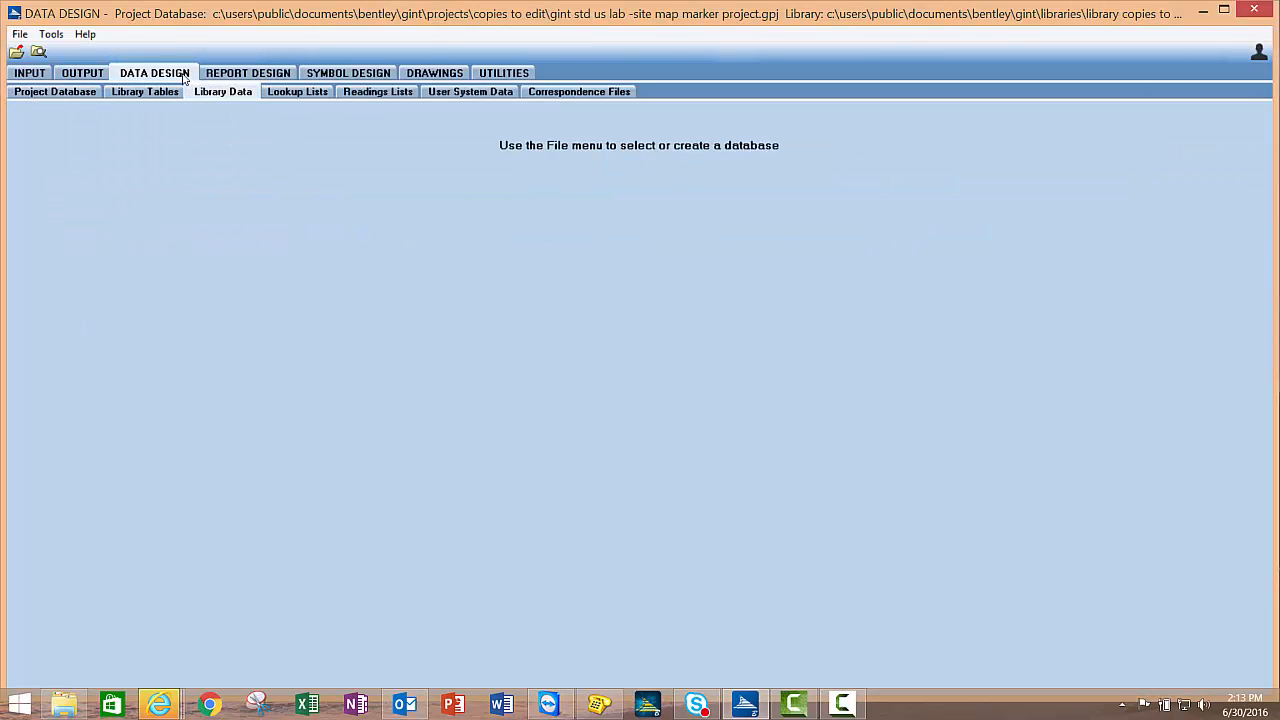
left_click(80, 272)
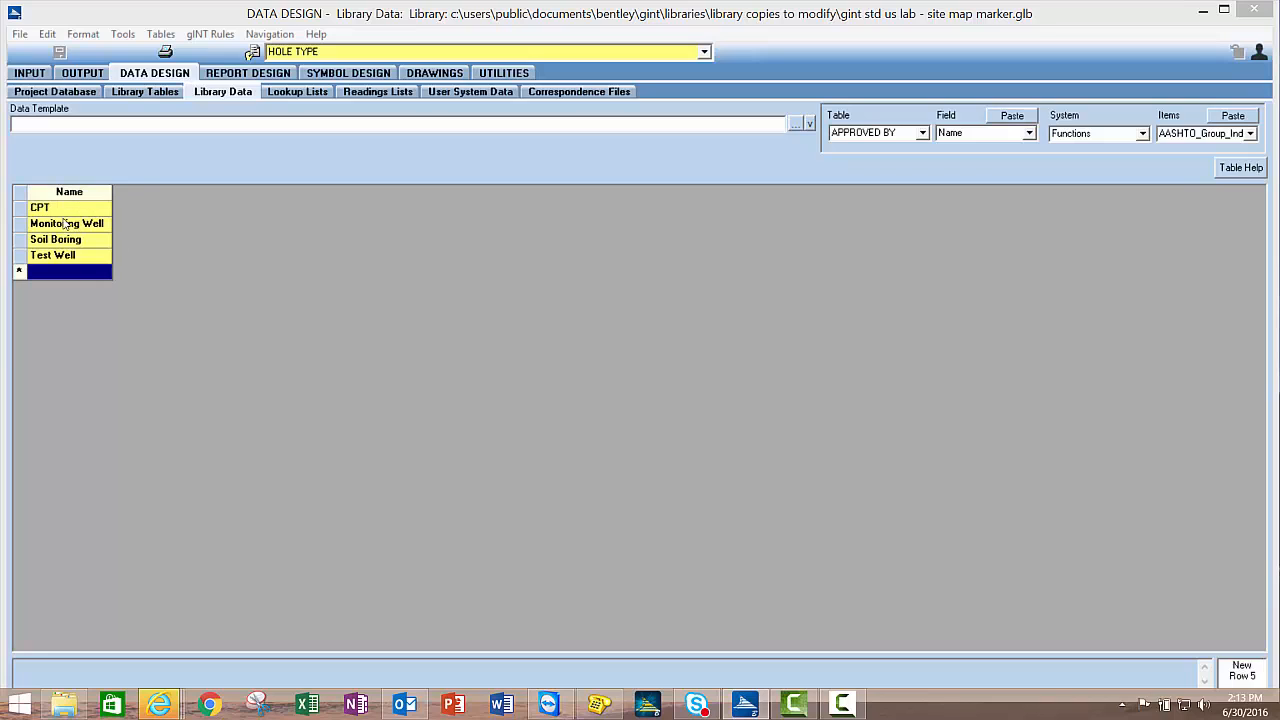
type("Test Pi")
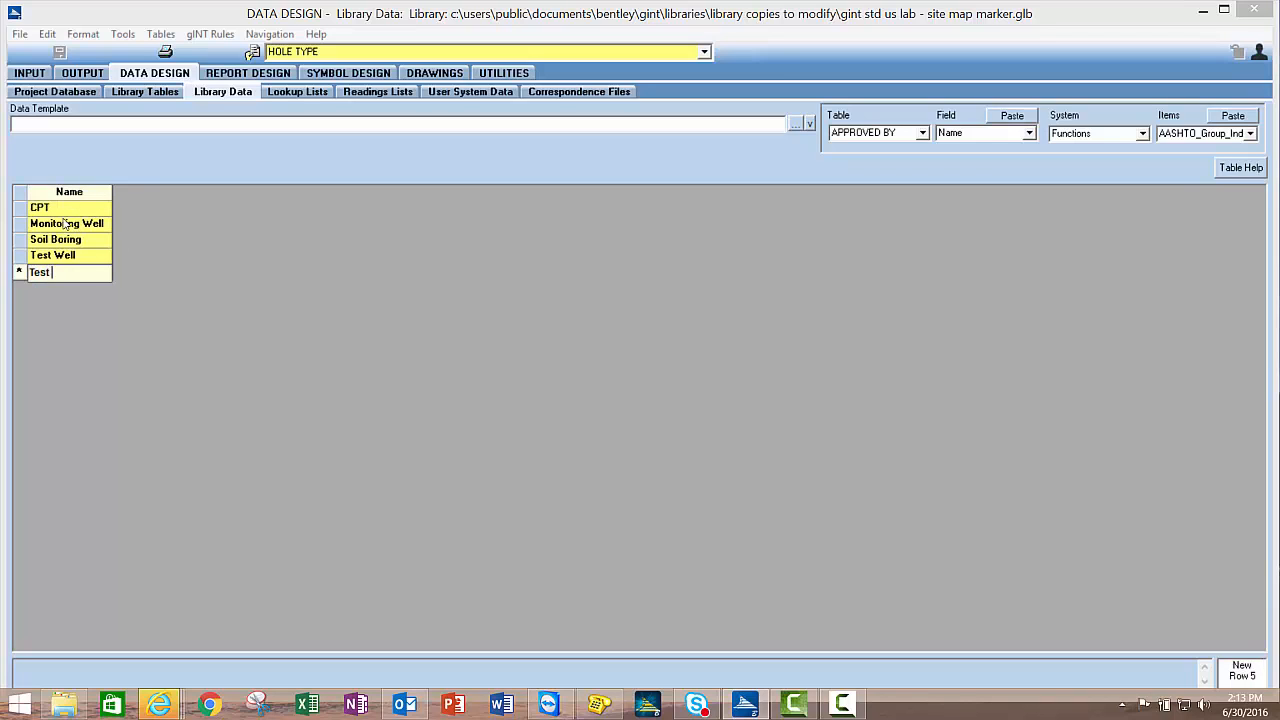
type("t")
Add a Hole Type text field to the project's Borehole table with a LIBTBL lookup to the HOLE TYPE table
left_click(44, 79)
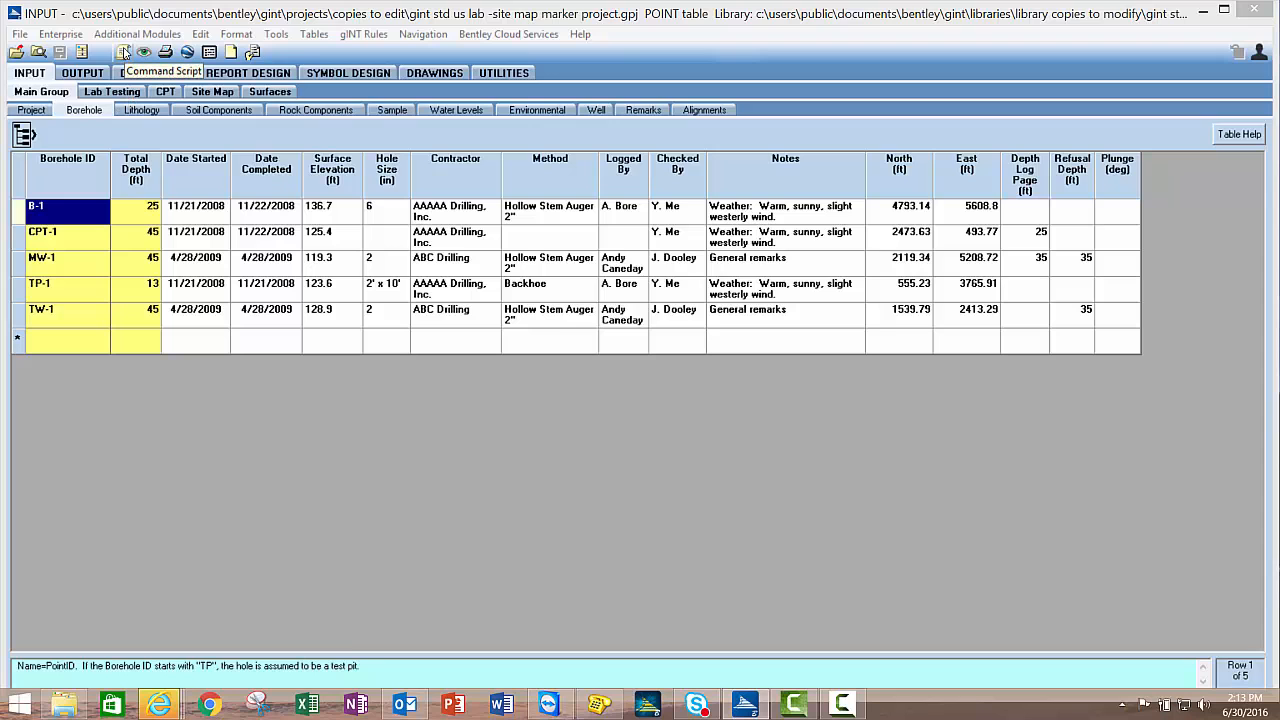
left_click(308, 36)
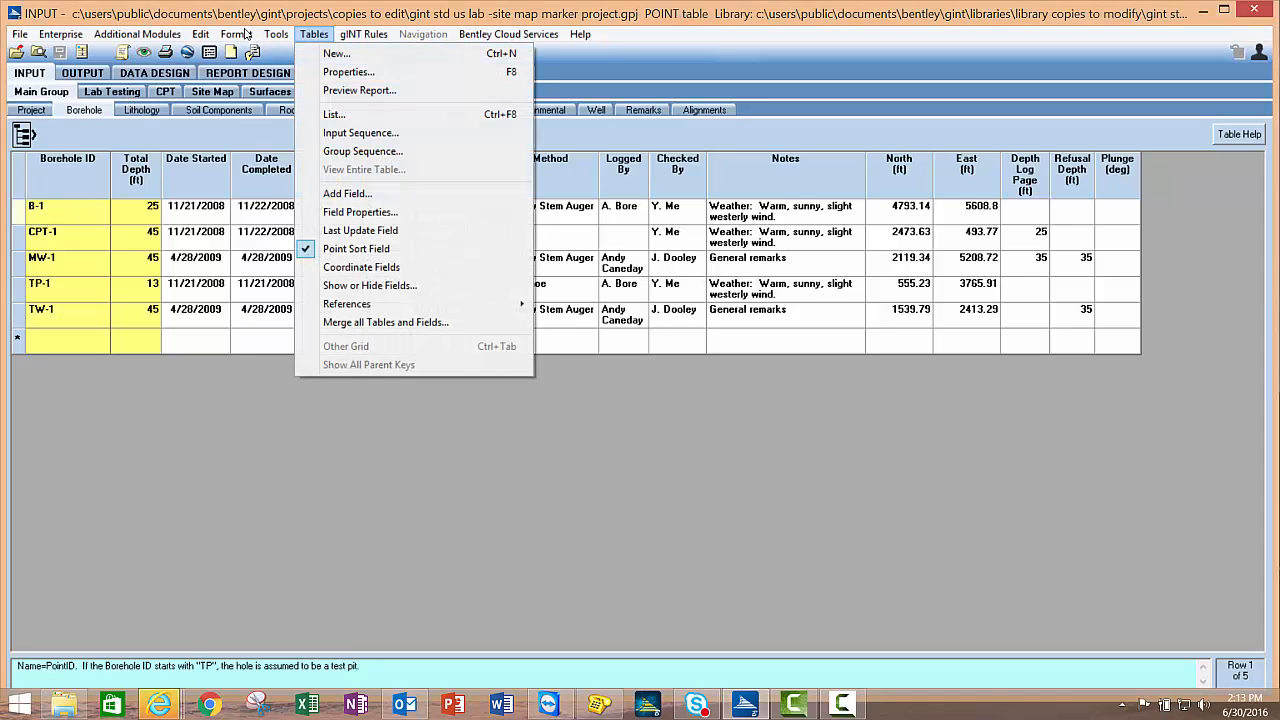
left_click(350, 193)
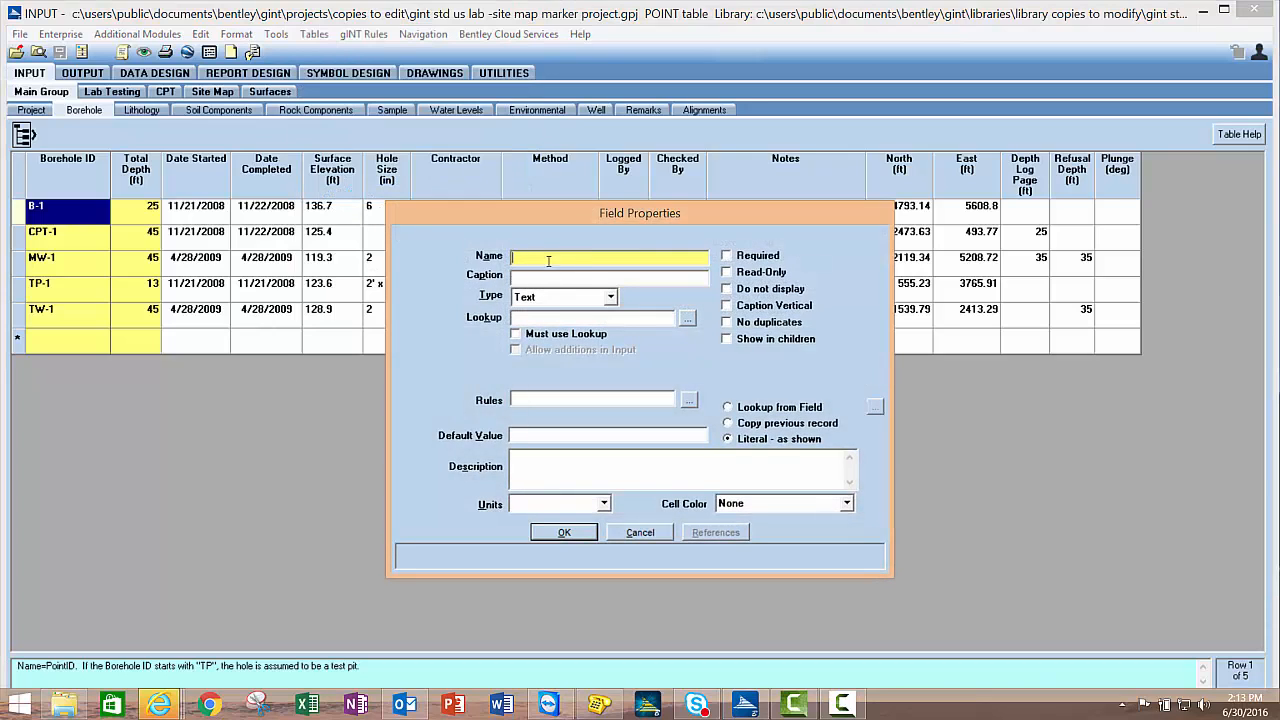
type("Hole Type")
left_click(687, 318)
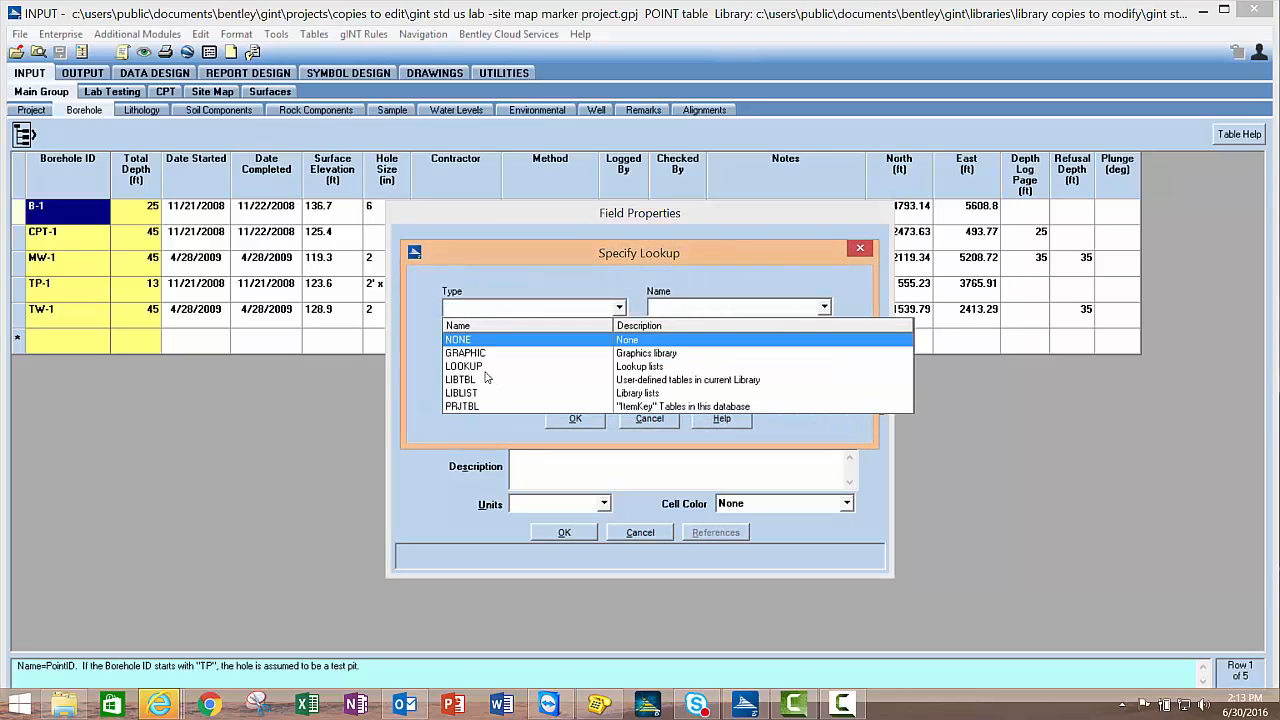
left_click(487, 379)
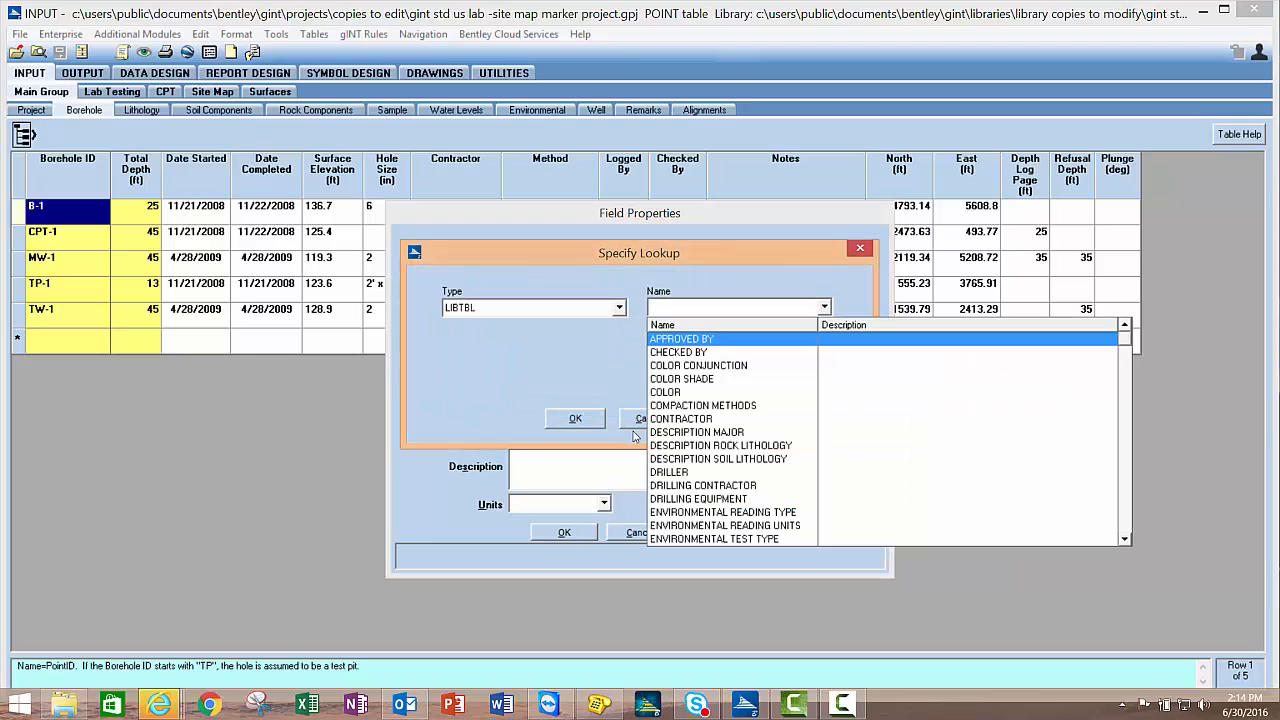
left_click(700, 433)
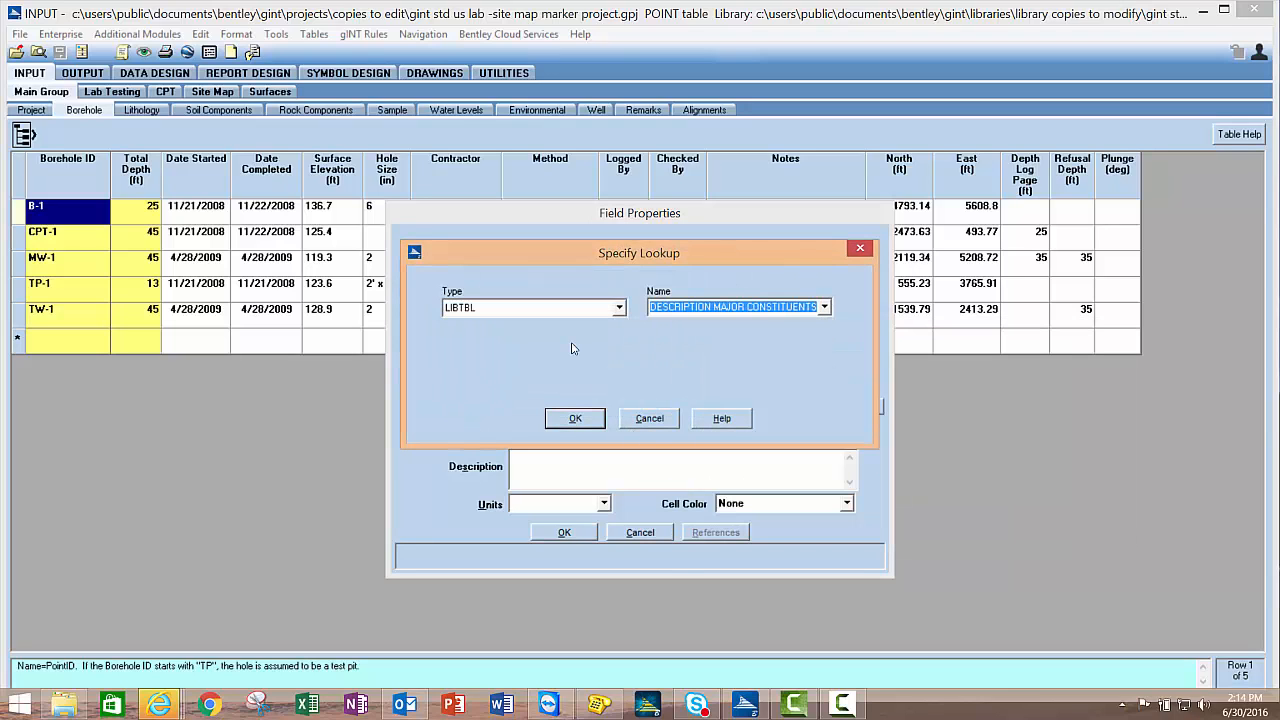
left_click(824, 307)
key("h")
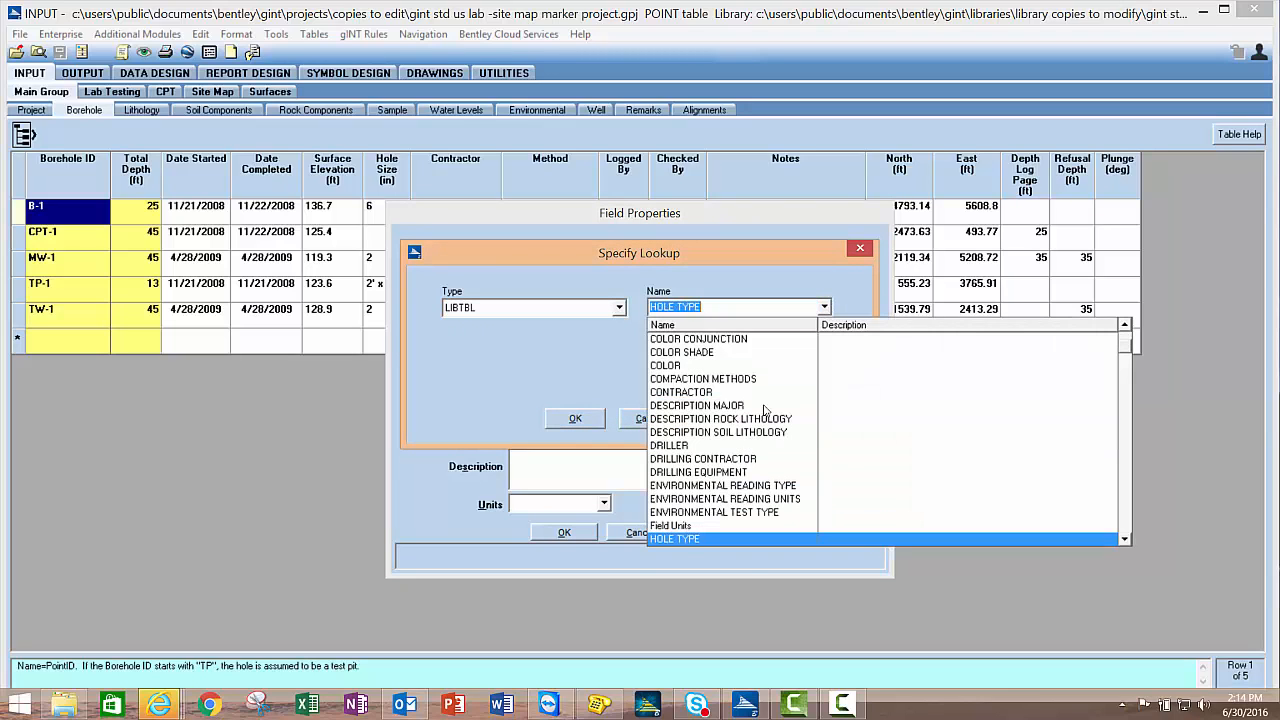
left_click(688, 540)
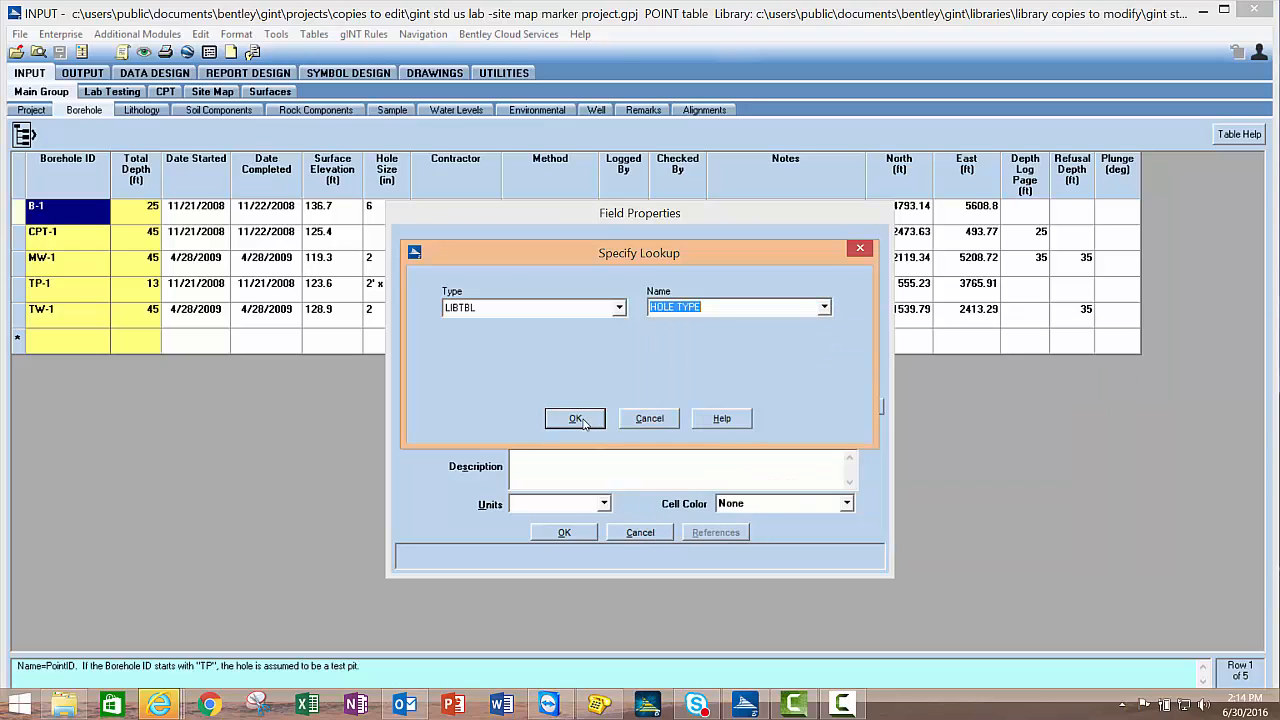
left_click(578, 418)
Make the new Hole Type field required and restrict it to lookup values
left_click(537, 336)
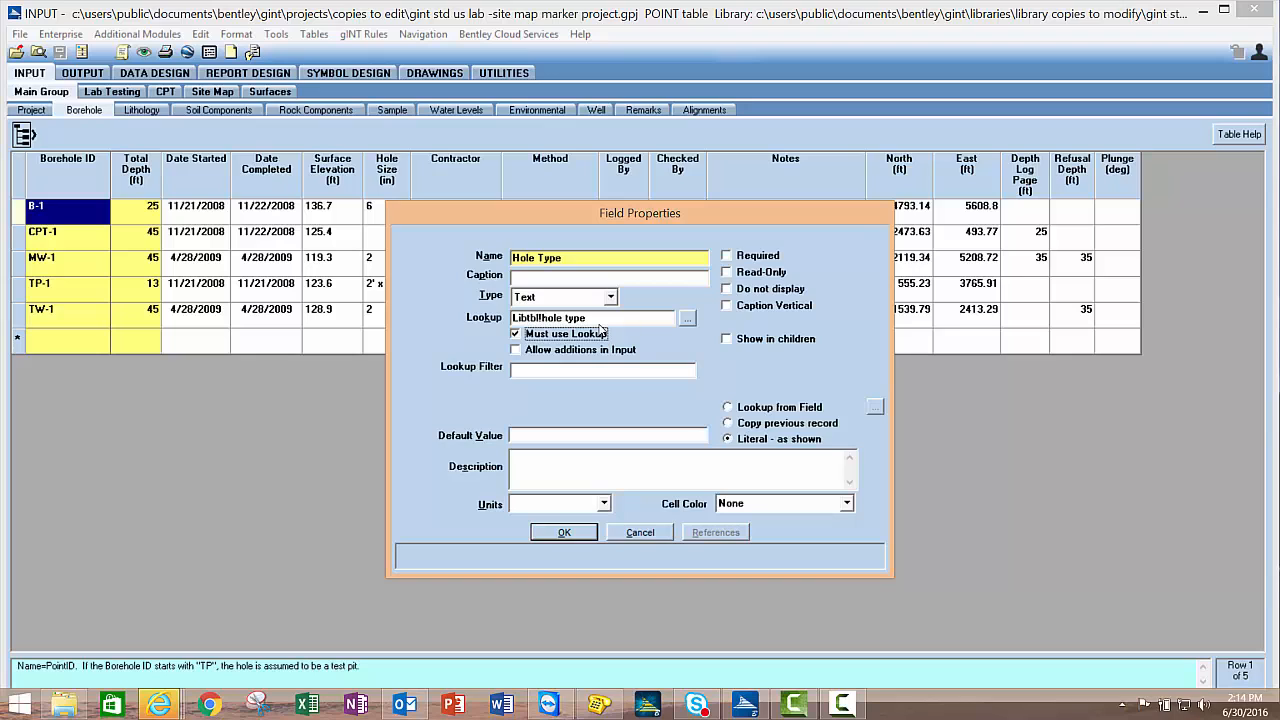
left_click(727, 256)
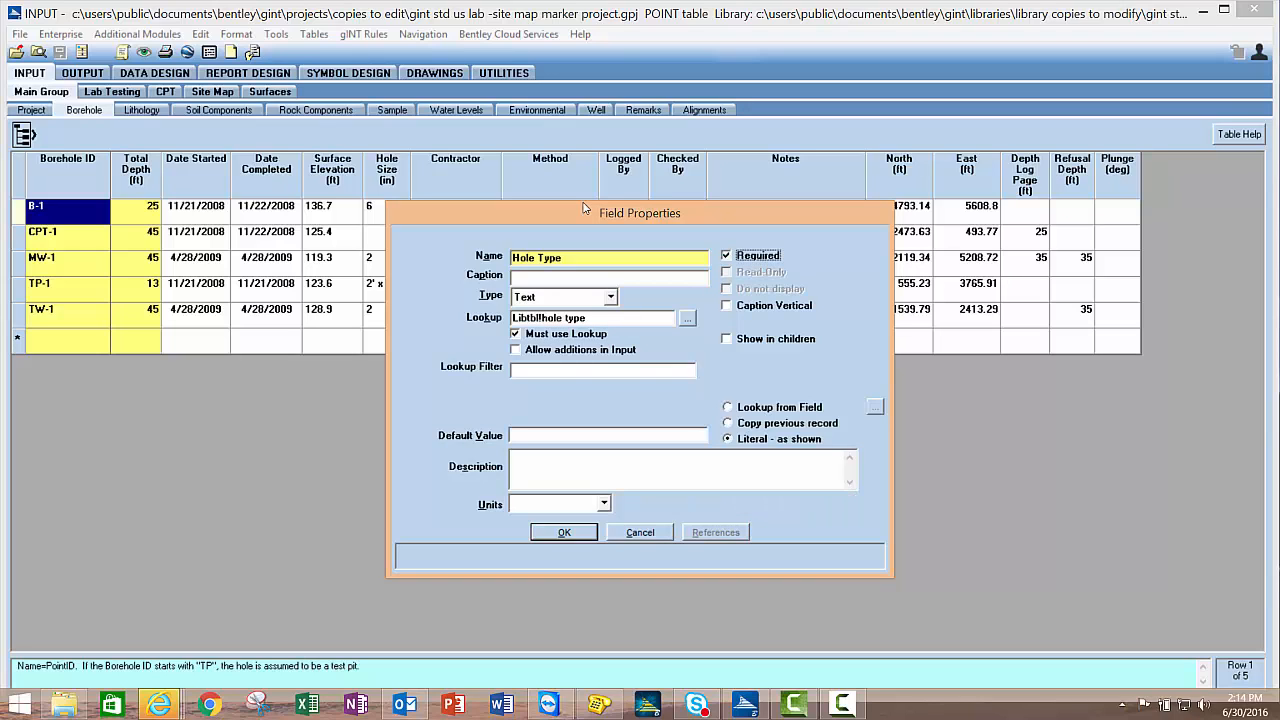
left_click(565, 533)
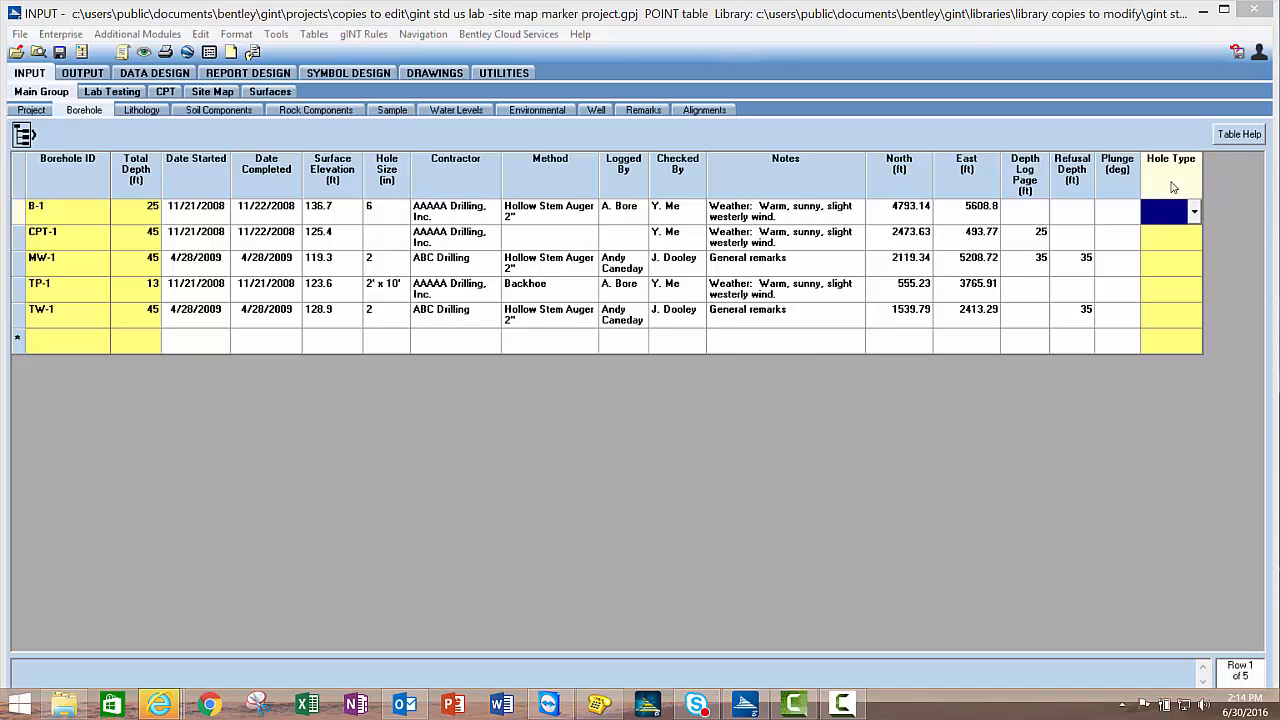
Move the Hole Type column directly after Total Depth and classify borehole B-1 as Soil Boring
left_click_drag(1173, 187, 143, 145)
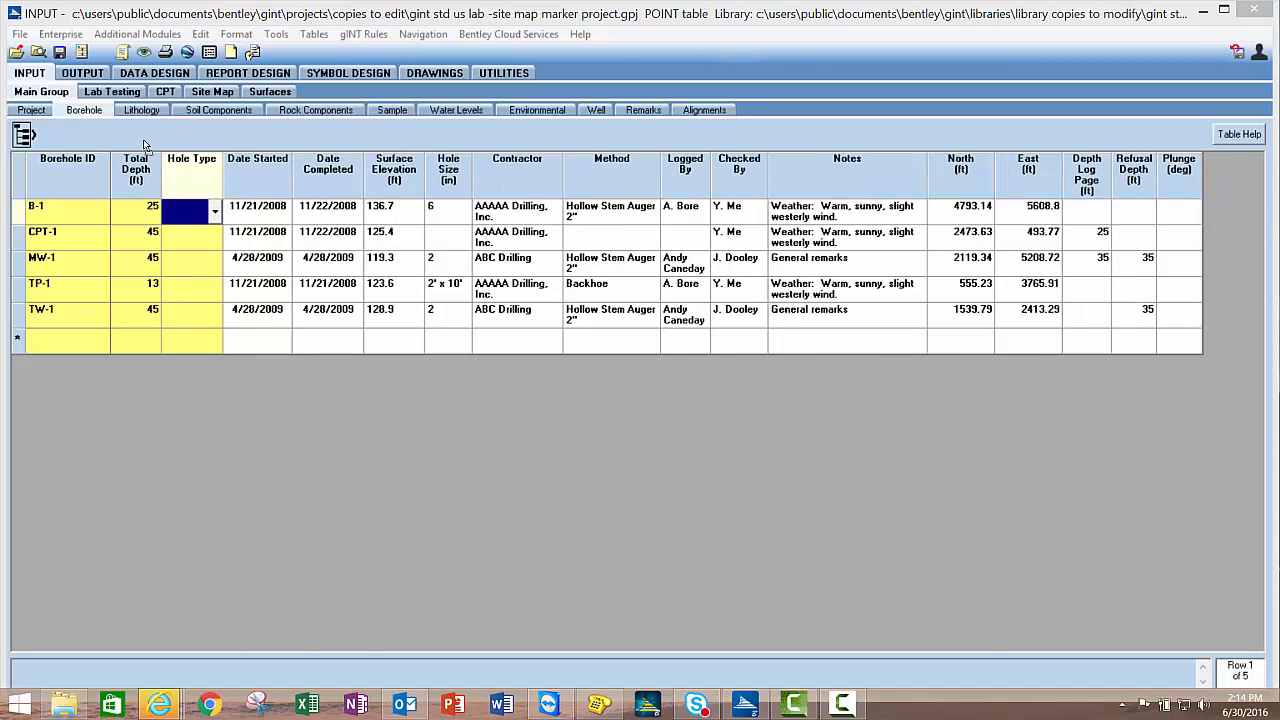
left_click(214, 212)
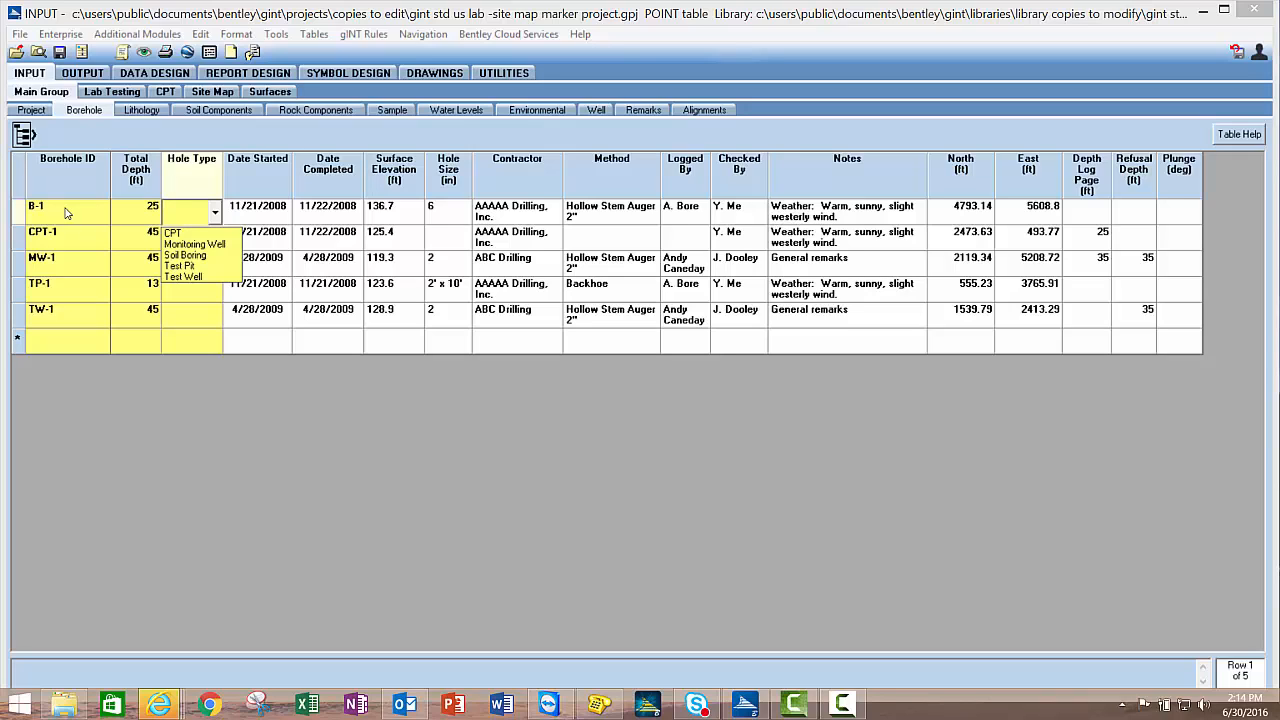
left_click(217, 256)
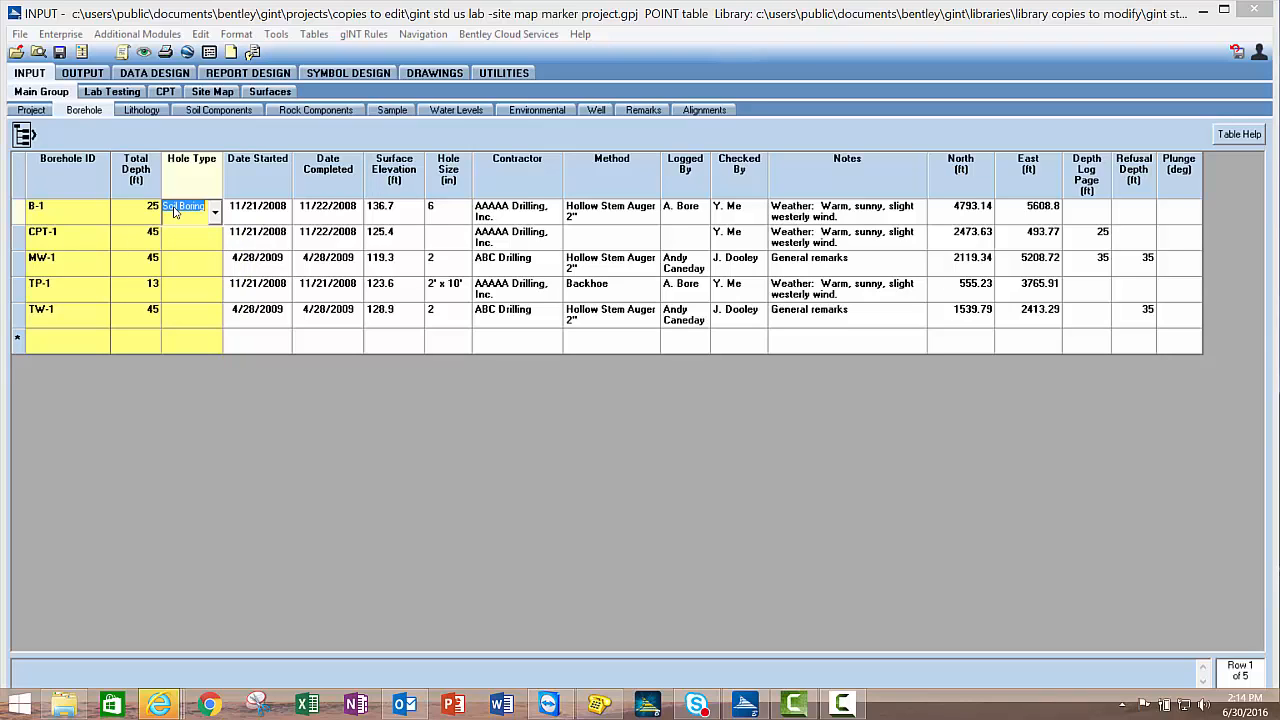
Set the Hole Type of CPT-1 to CPT and of MW-1 to Monitoring Well
left_click(190, 236)
left_click(214, 238)
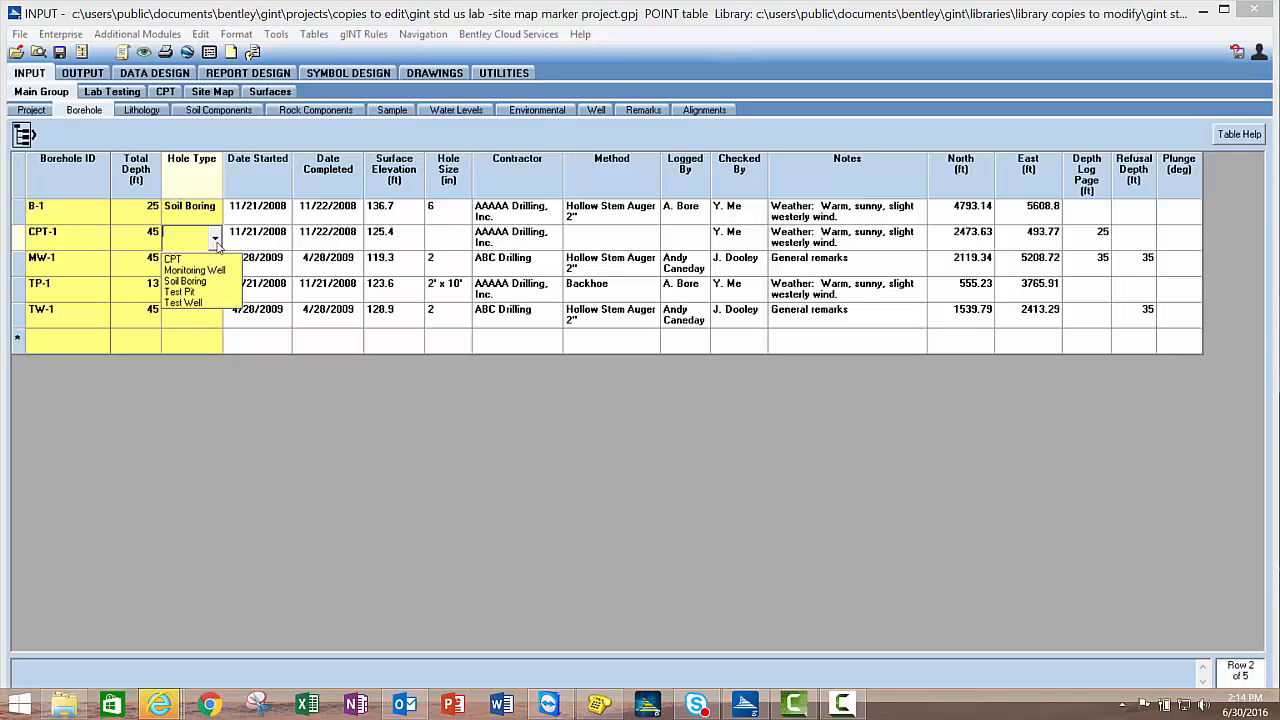
left_click(205, 258)
left_click(207, 263)
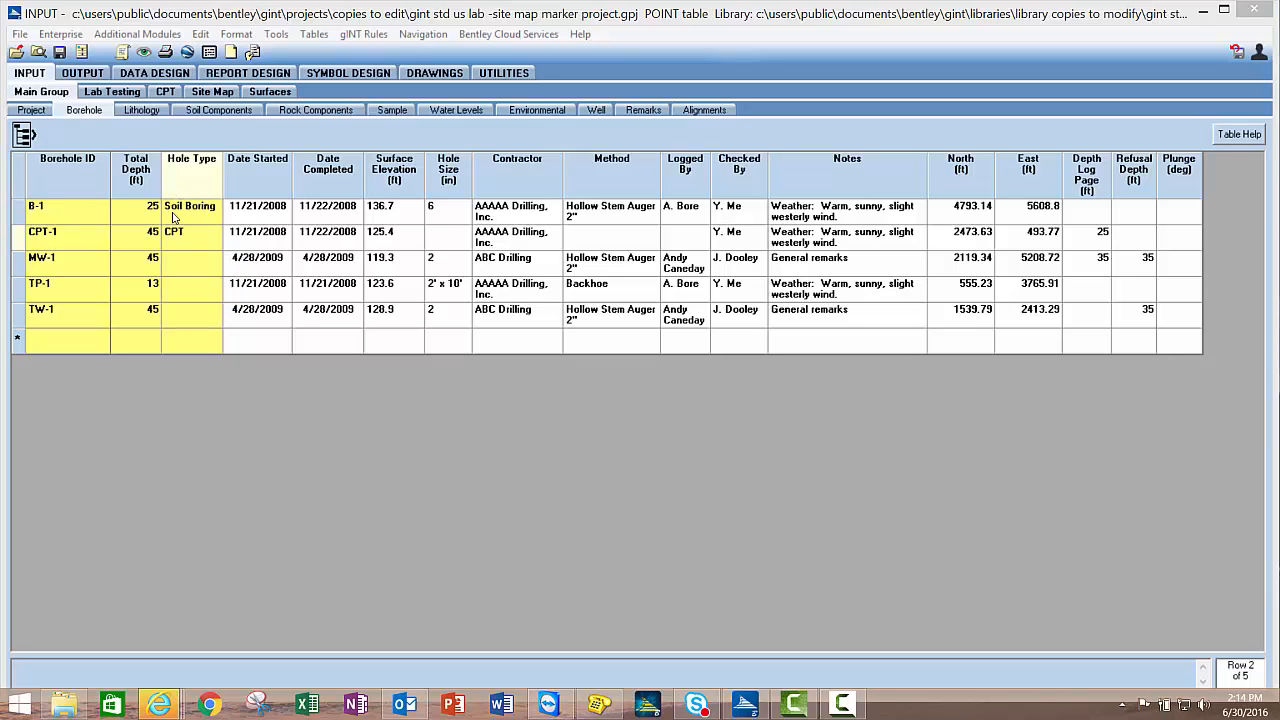
left_click(214, 265)
left_click(211, 296)
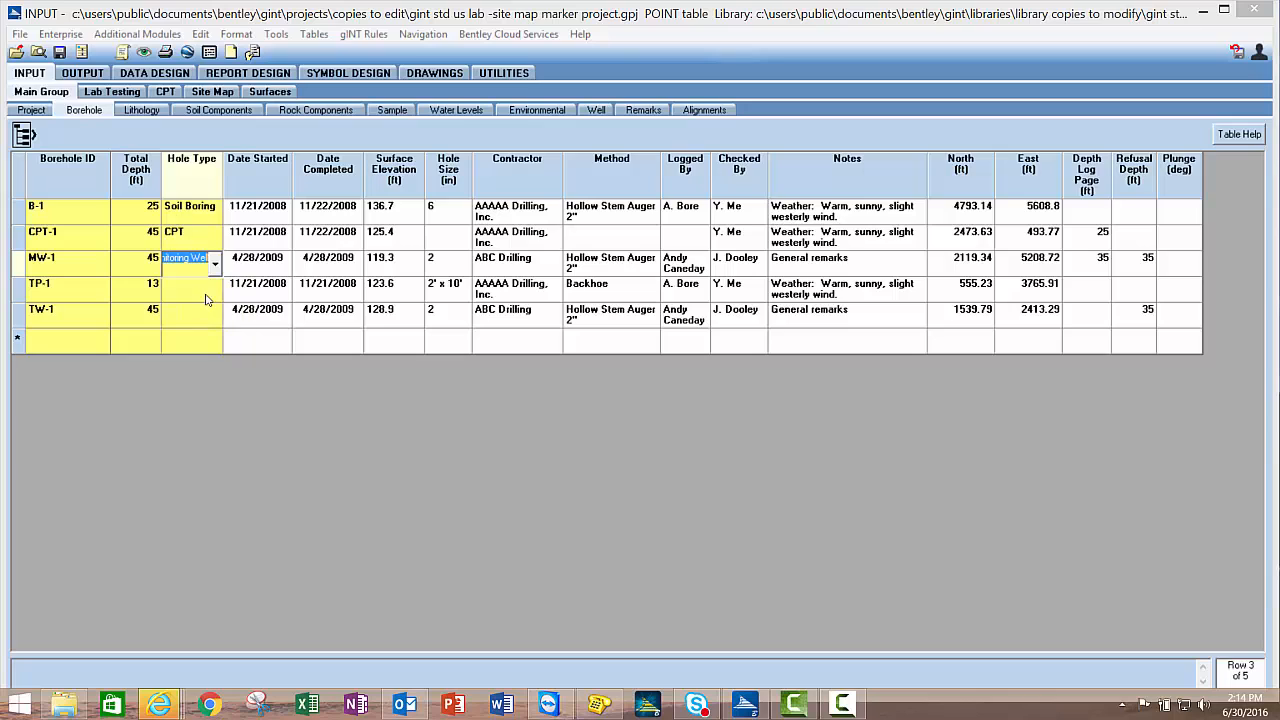
Classify TP-1 as Test Pit and TW-1 as Test Well, widening the Hole Type column to fit
left_click(212, 293)
left_click(214, 291)
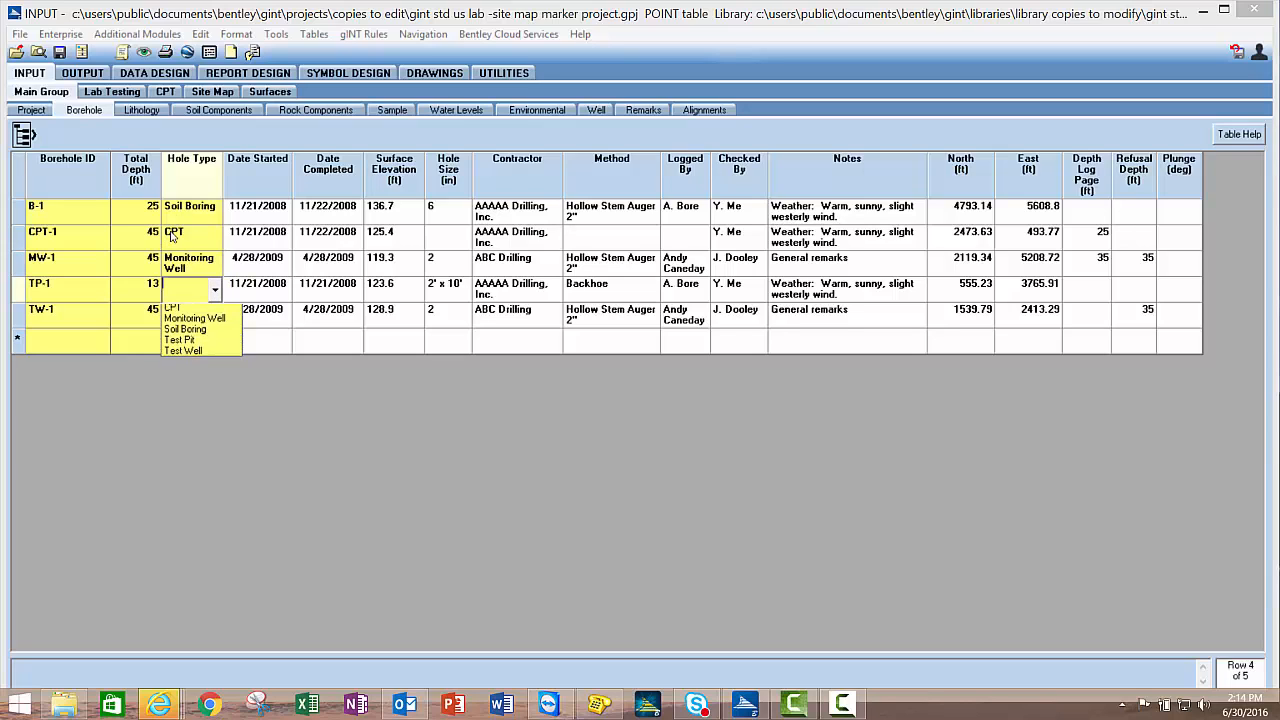
left_click(210, 342)
left_click(212, 316)
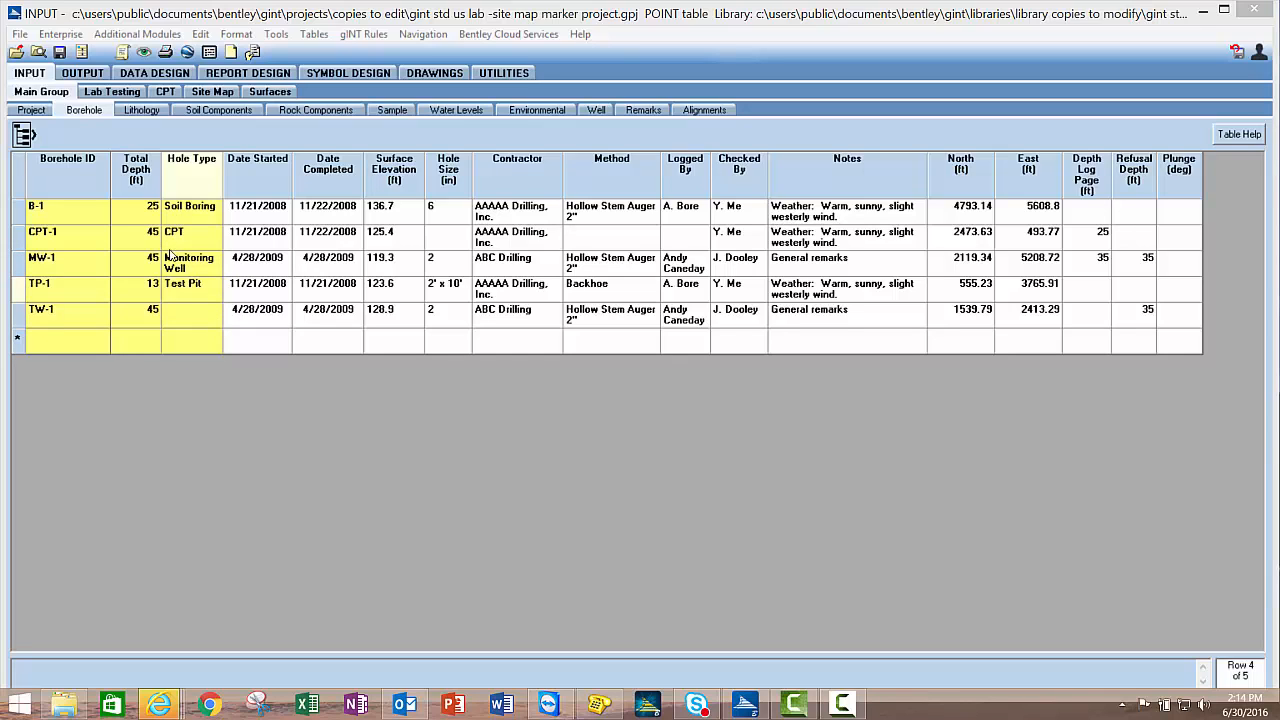
left_click(213, 315)
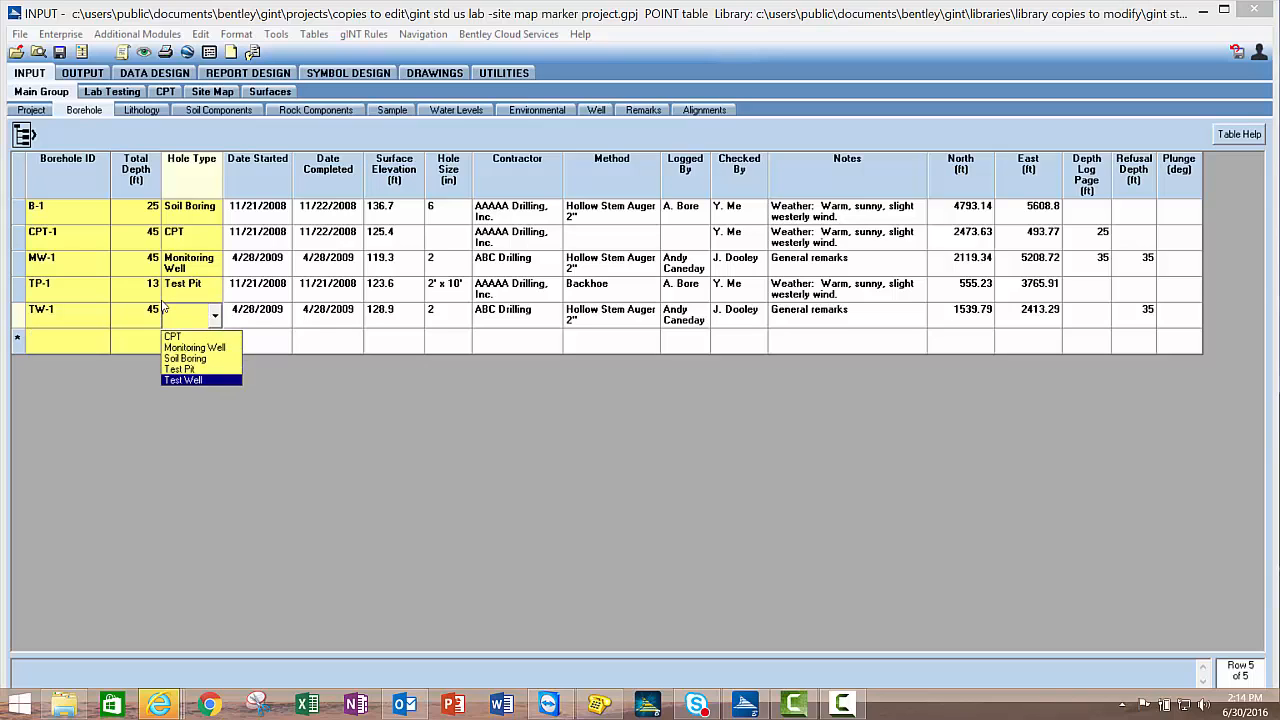
left_click(195, 371)
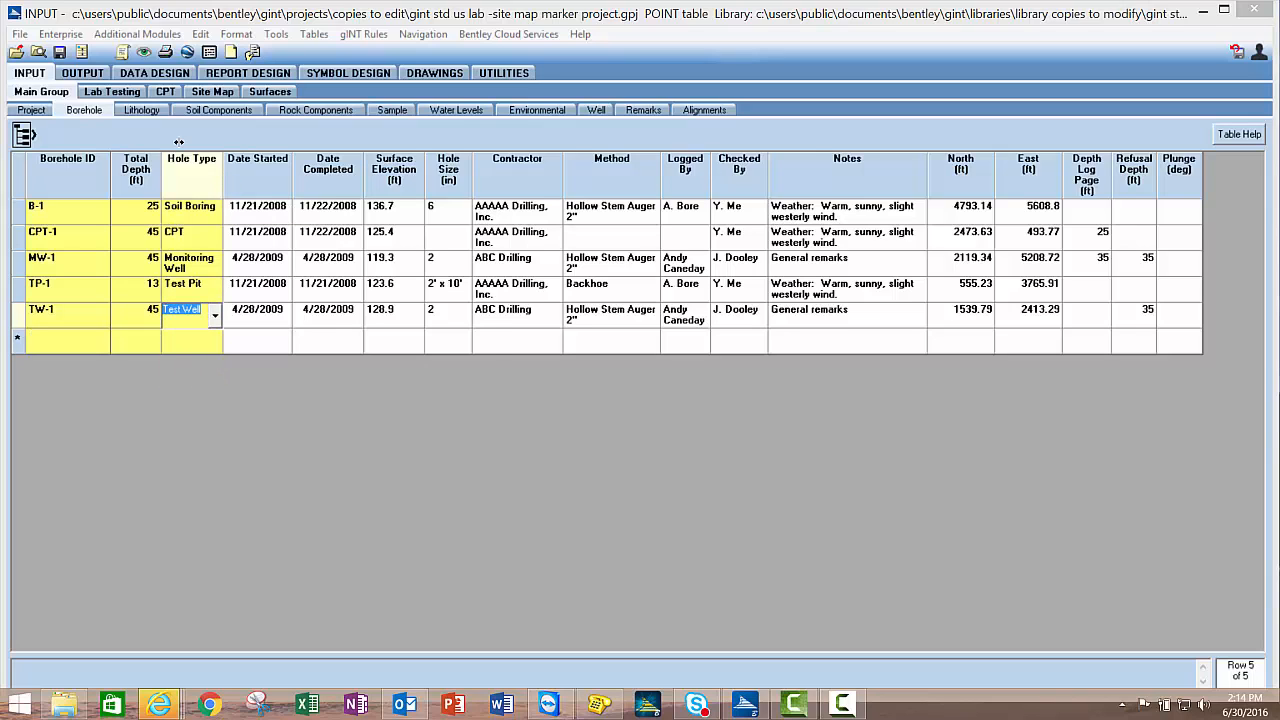
double_click(223, 178)
left_click(185, 218)
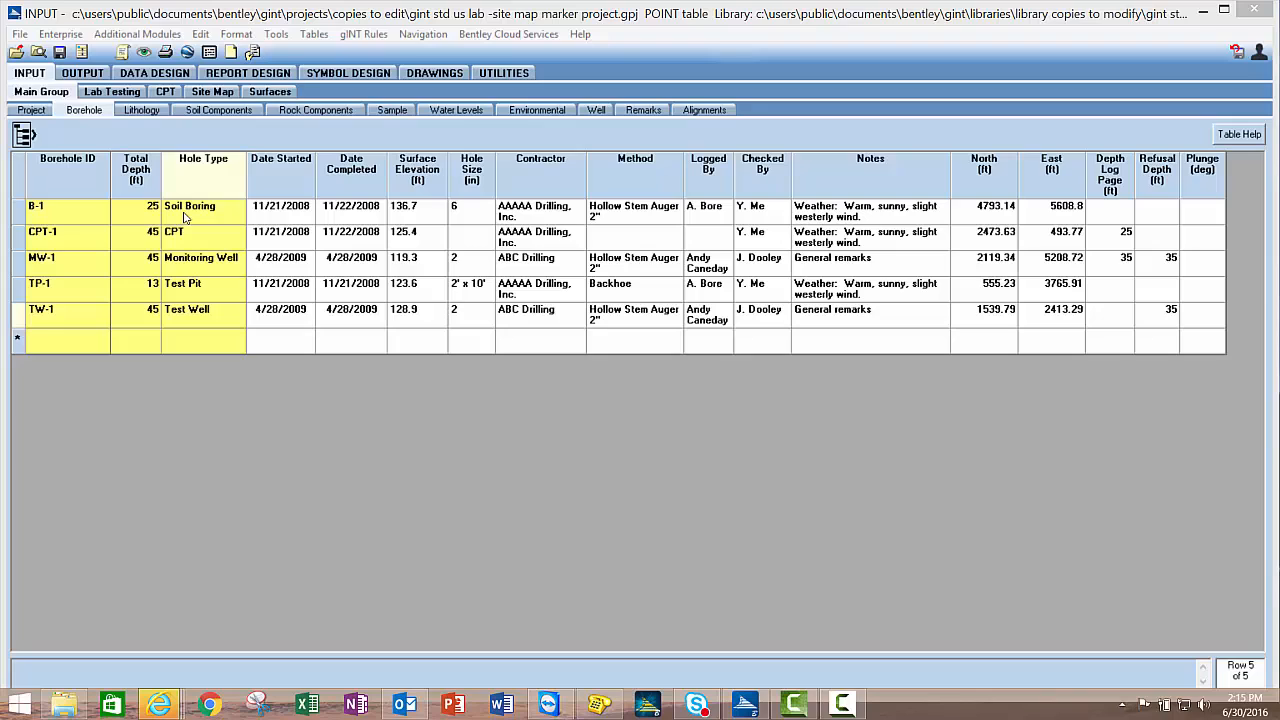
Examine the site map's PointID marker expression dialog, cancel it and return to the Borehole table
left_click(221, 94)
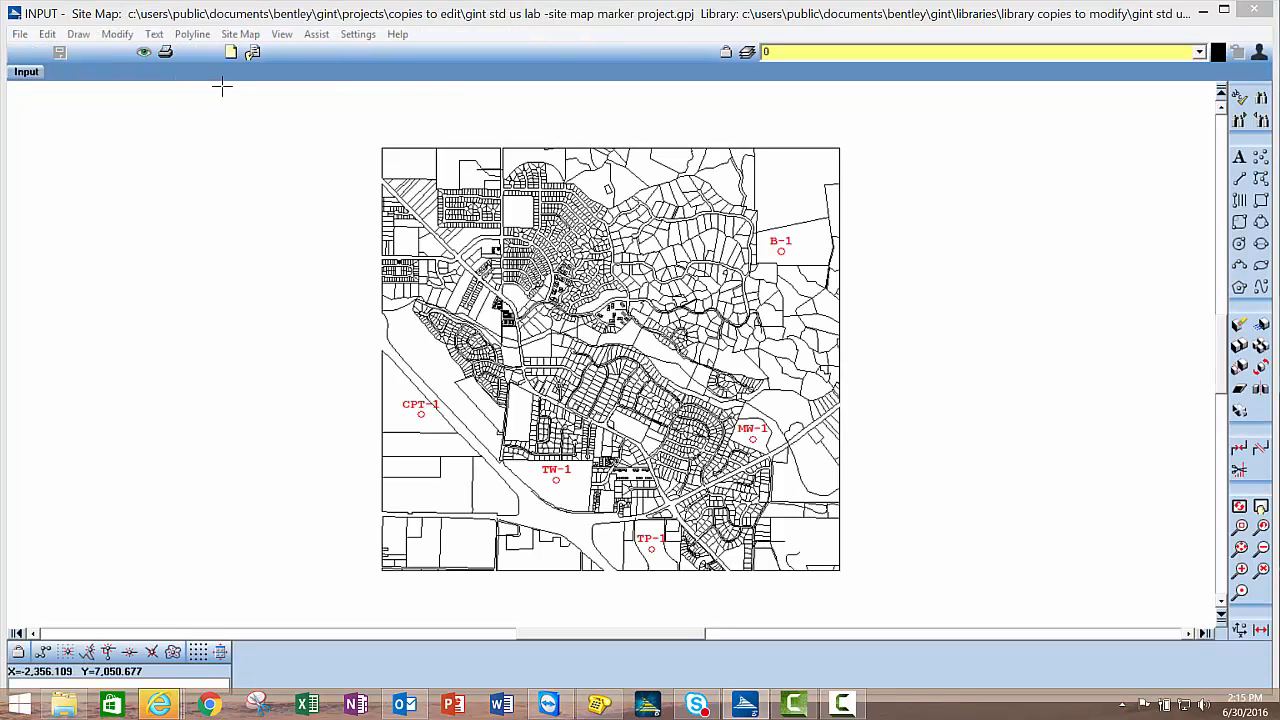
left_click(246, 36)
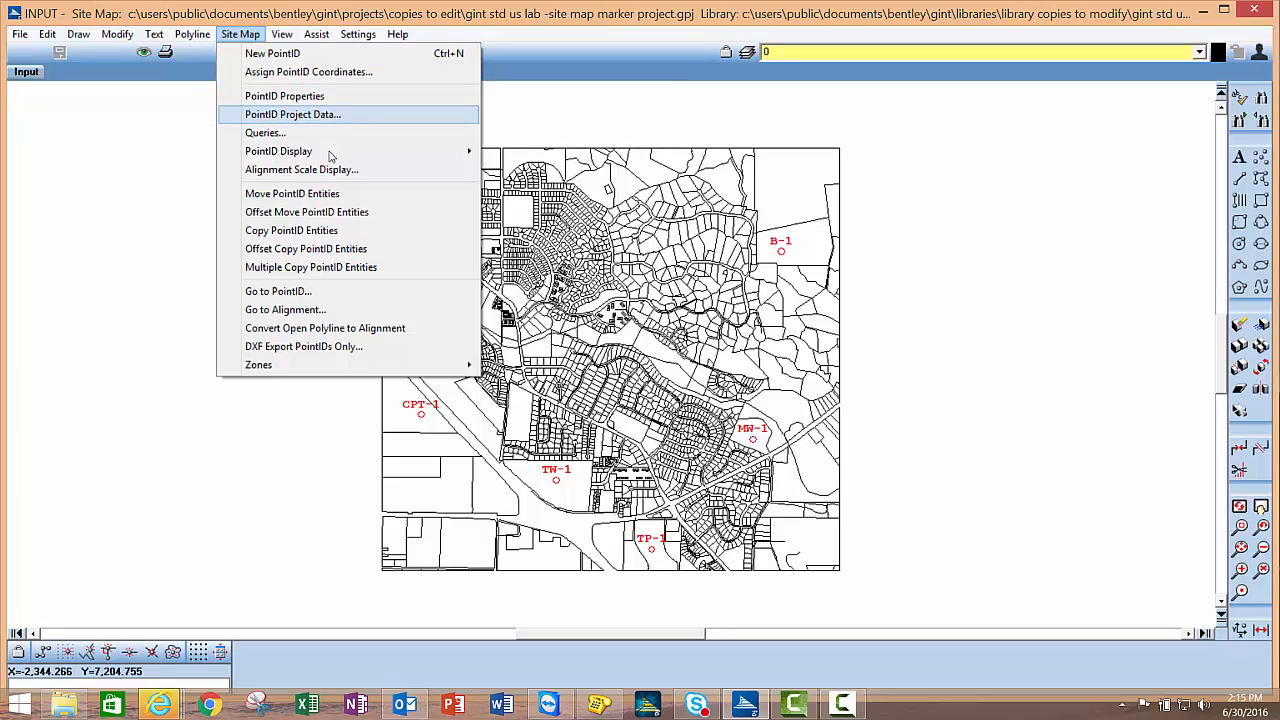
mouse_move(331, 155)
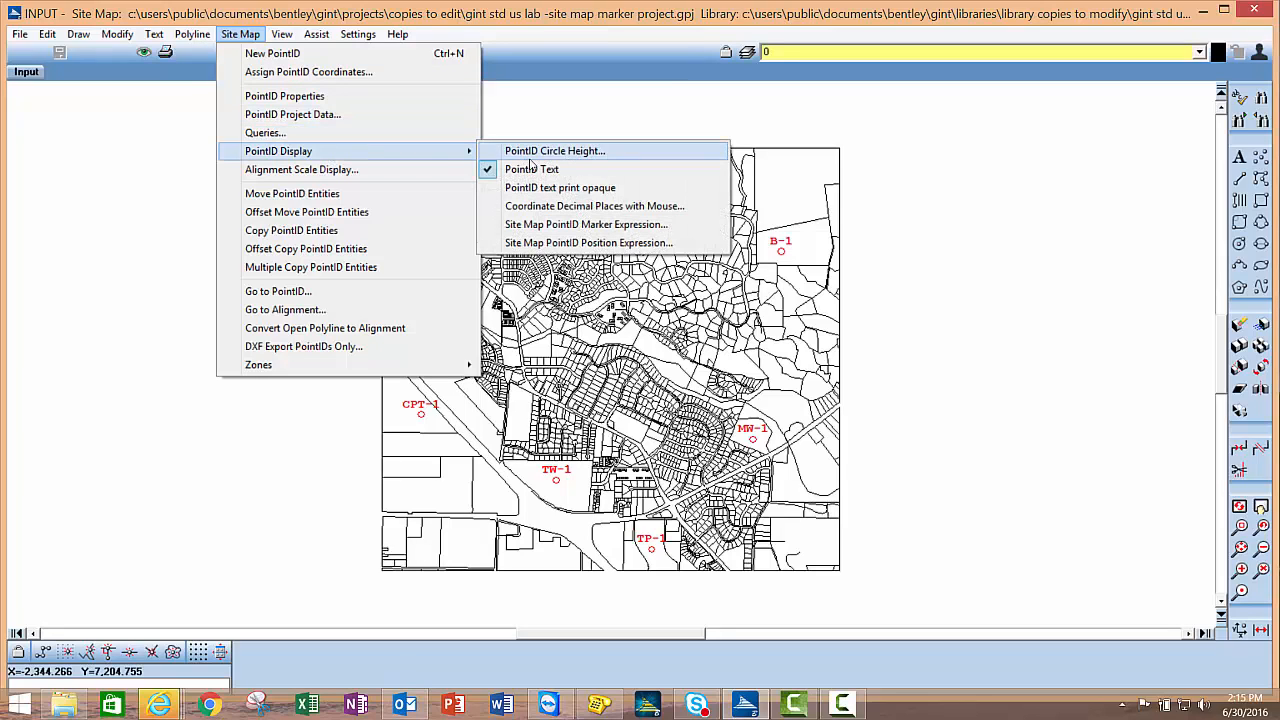
key("Return")
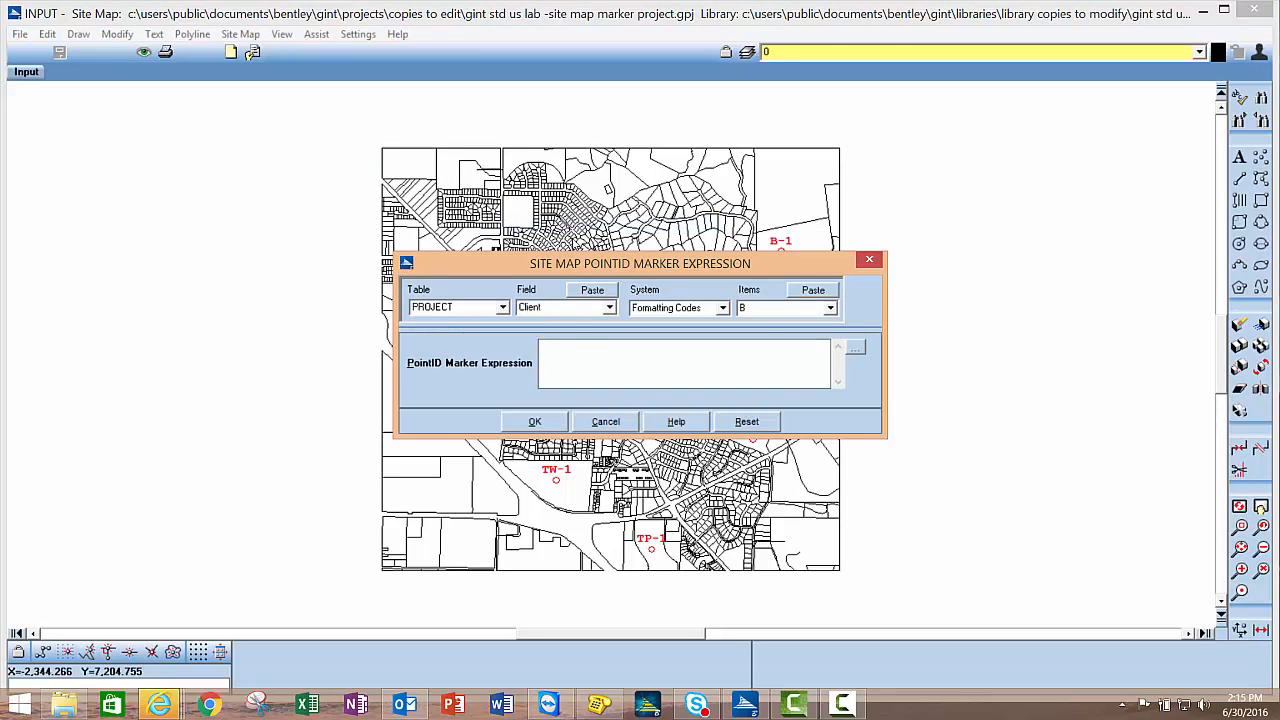
left_click(575, 348)
left_click(611, 426)
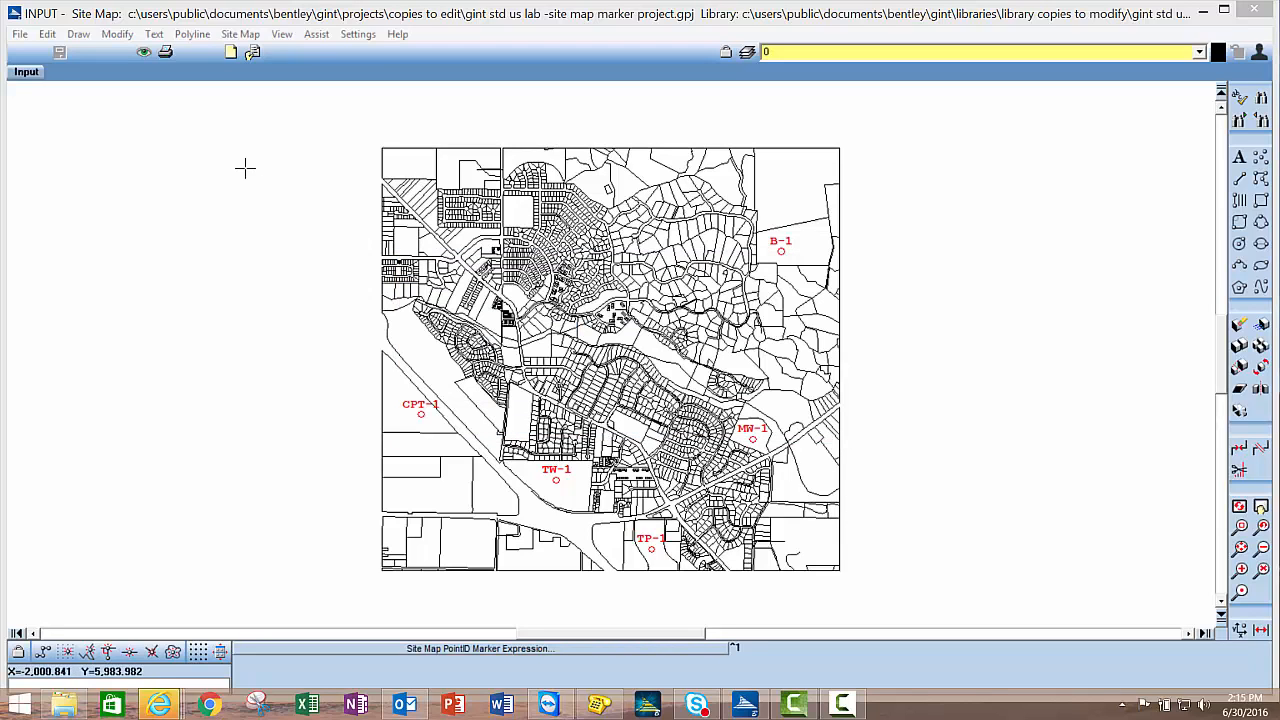
left_click(20, 34)
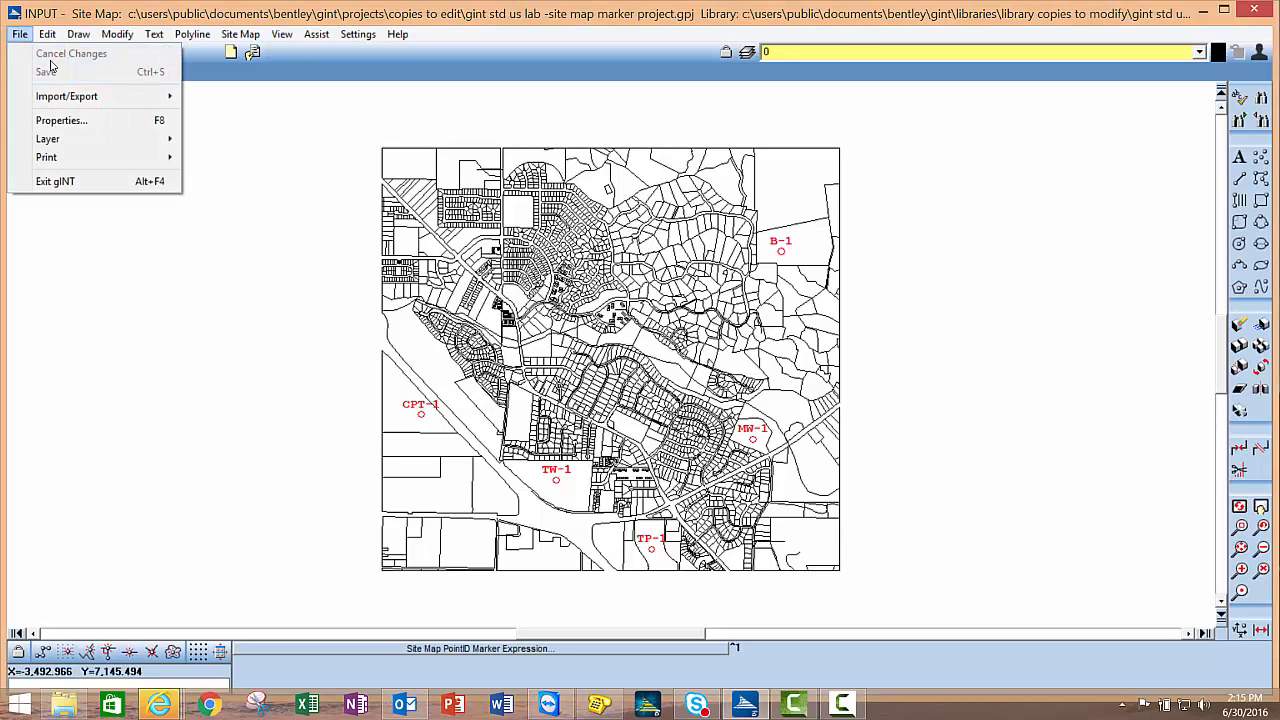
left_click(30, 53)
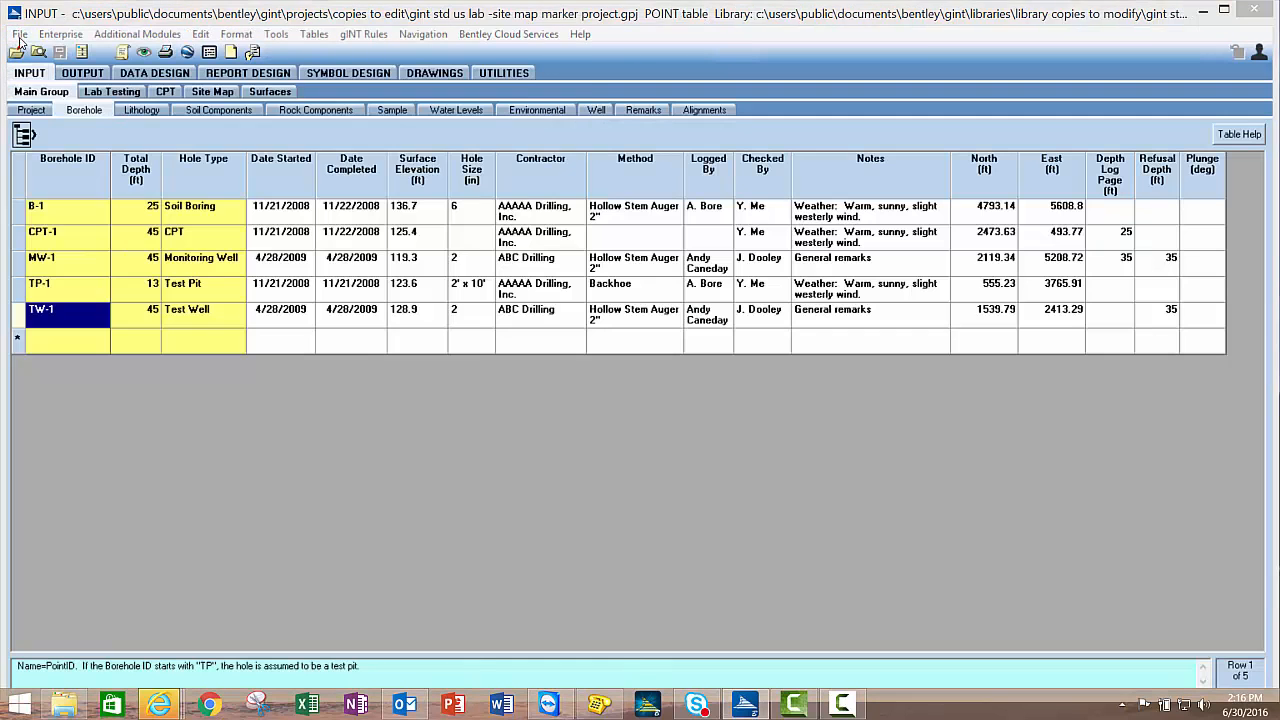
Change the current library to the US lab 2015 library stored in the E:\kj2015 folder
left_click(20, 35)
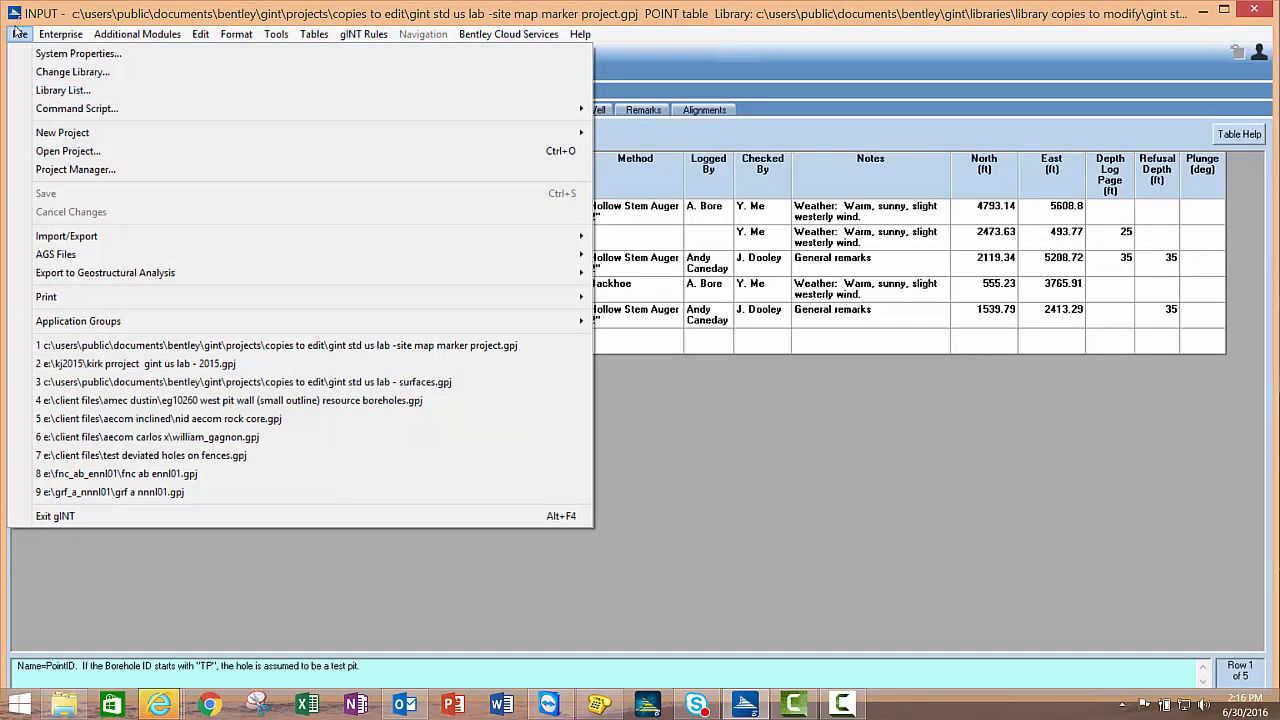
left_click(62, 66)
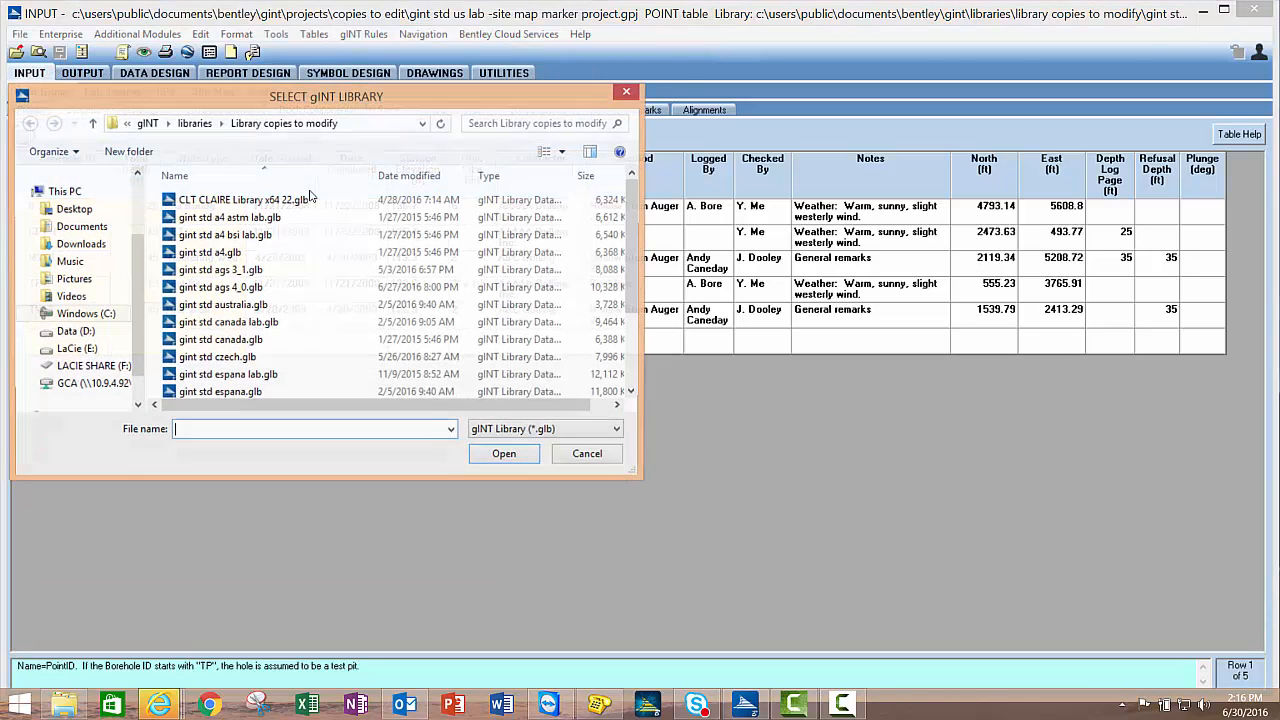
left_click(451, 431)
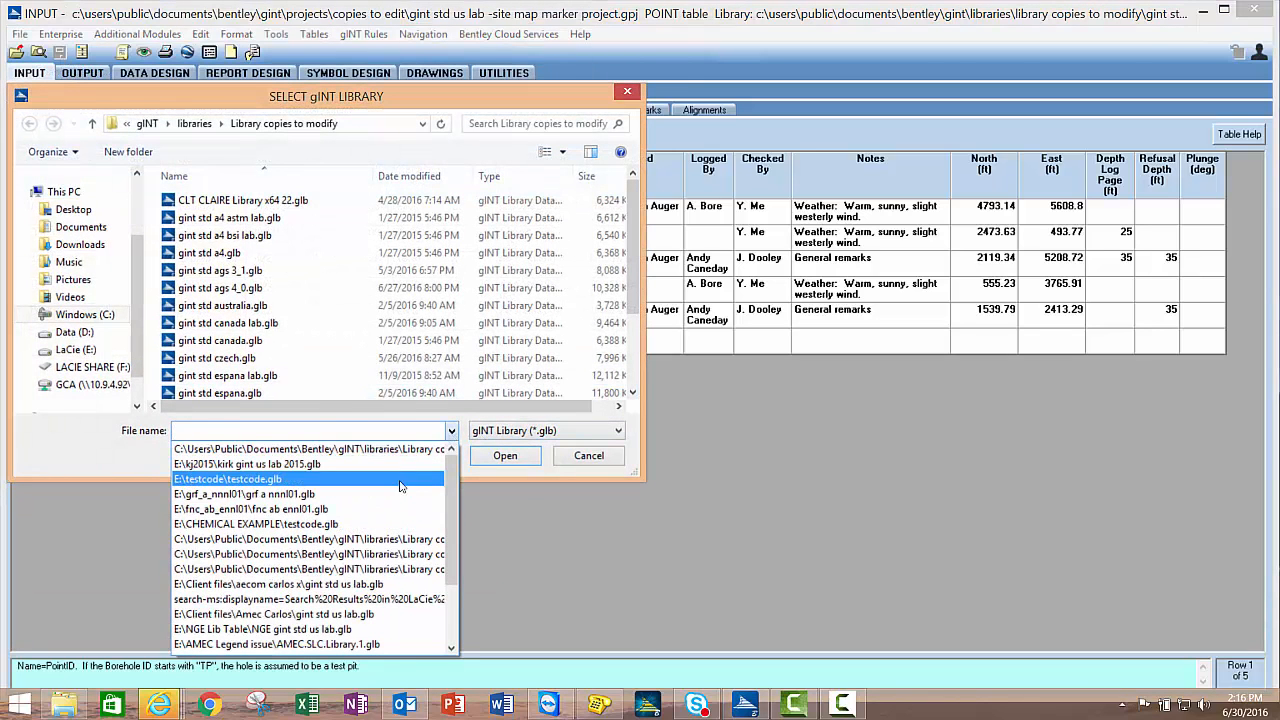
left_click(395, 466)
left_click(491, 462)
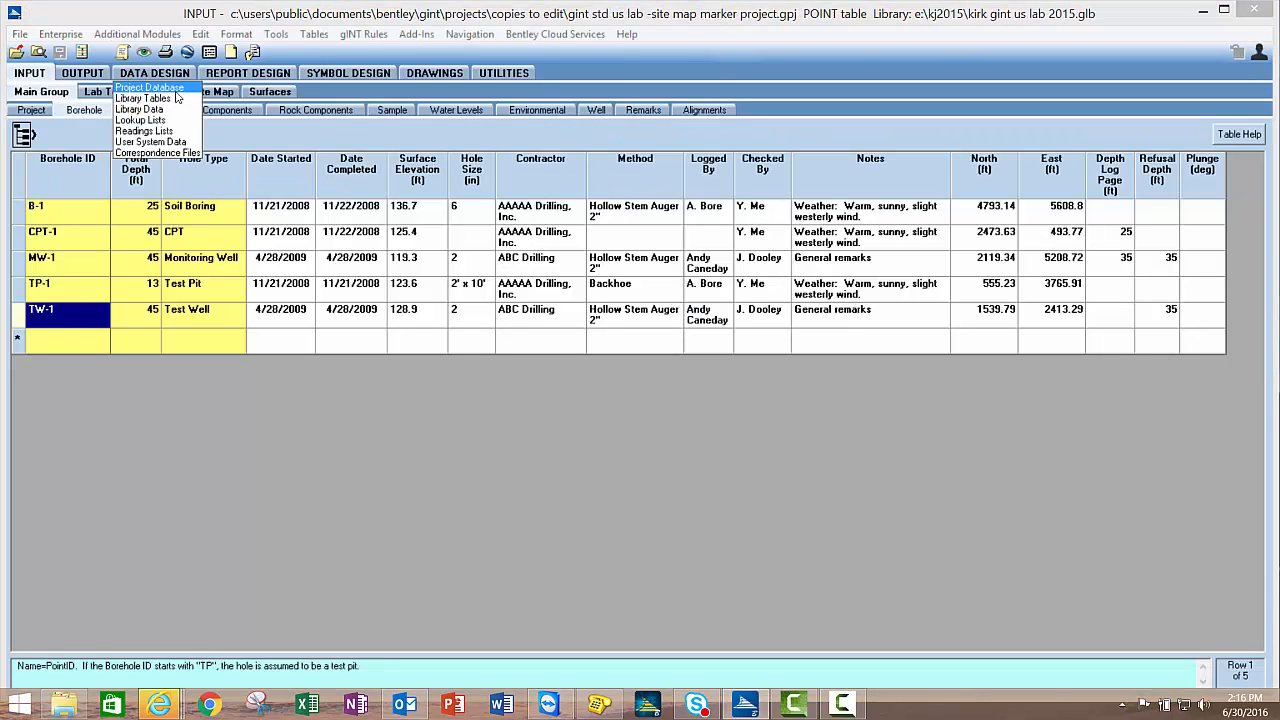
Copy the complete Switch expression on POINT.Hole Type from the site map's PointID marker expression, and cancel out of the dialogs
left_click(224, 95)
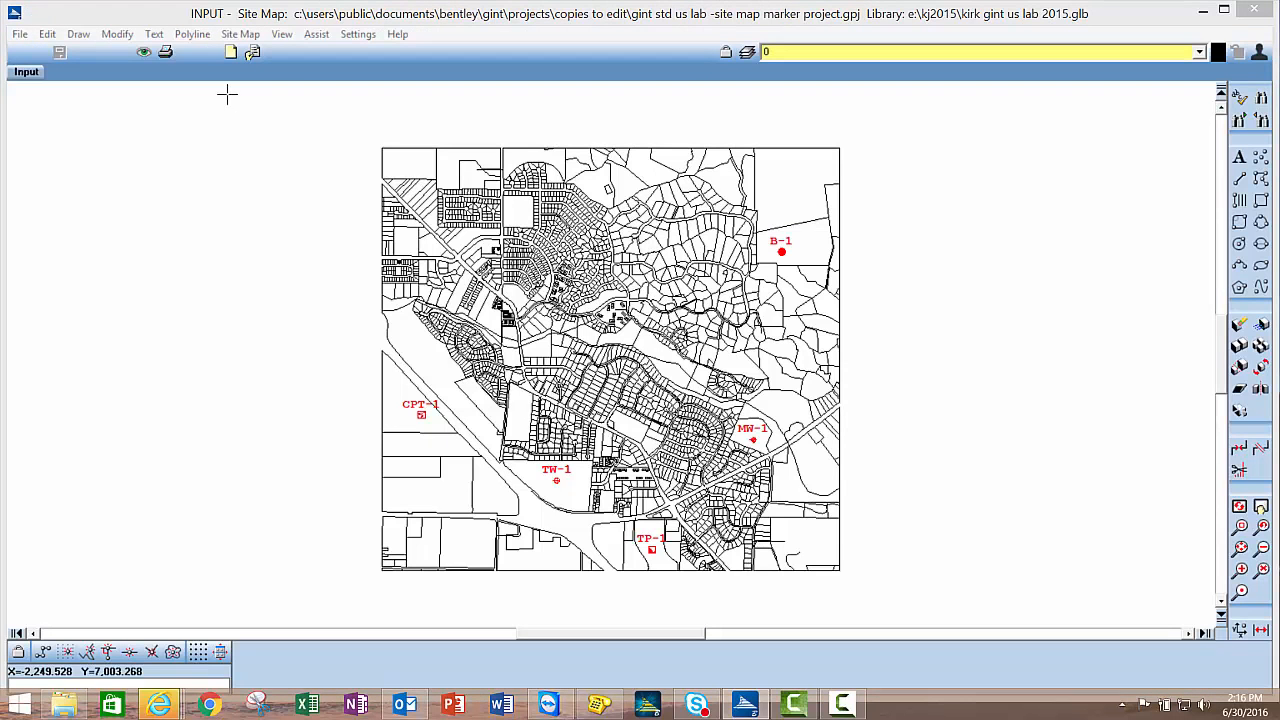
left_click(230, 34)
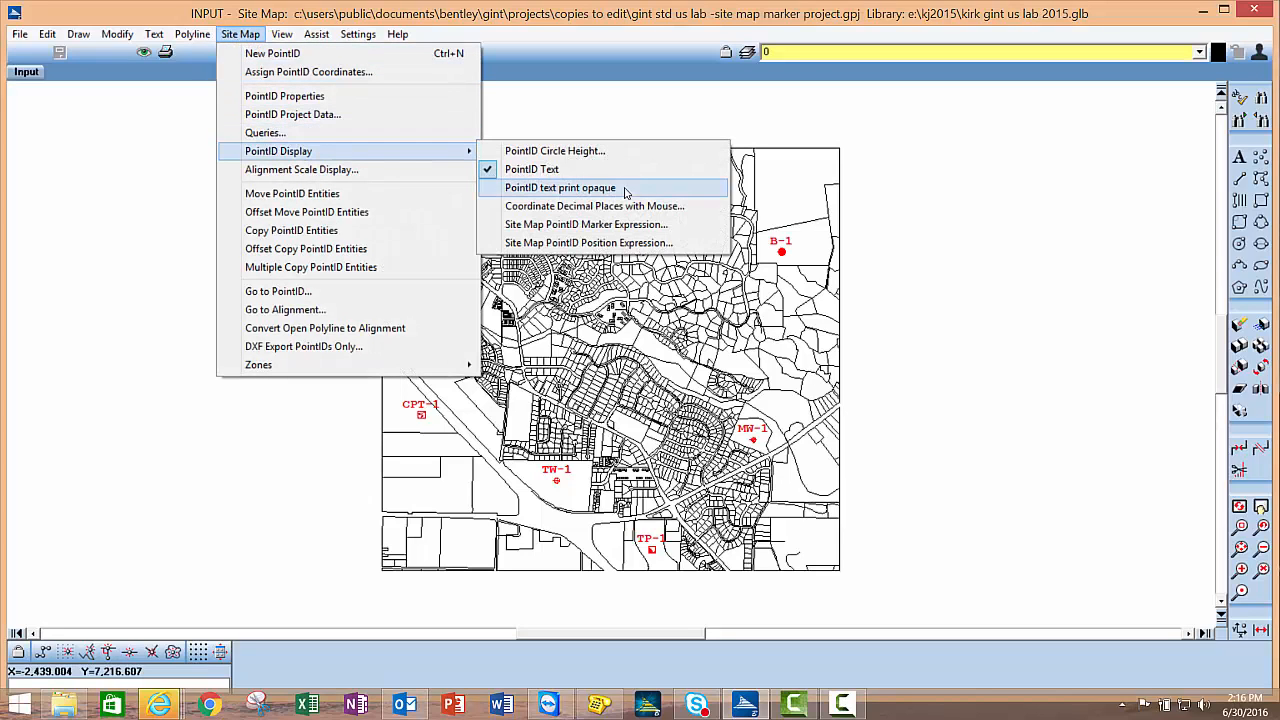
left_click(620, 225)
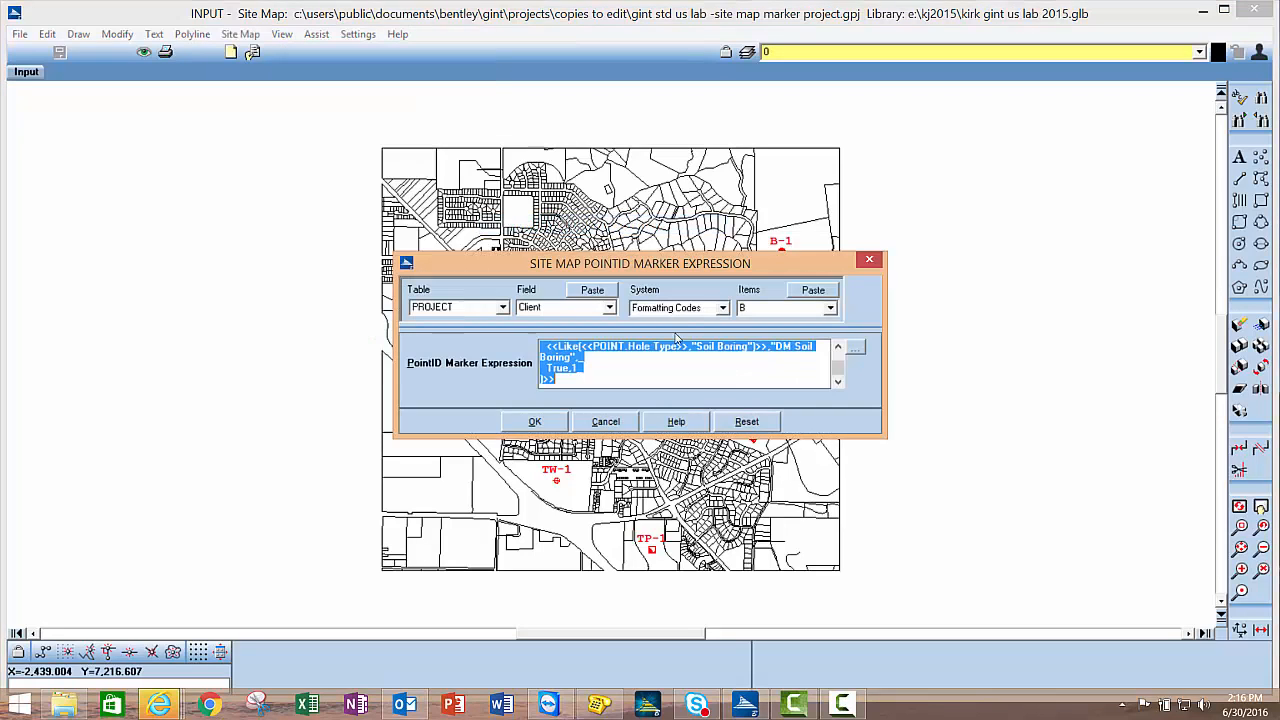
left_click(855, 347)
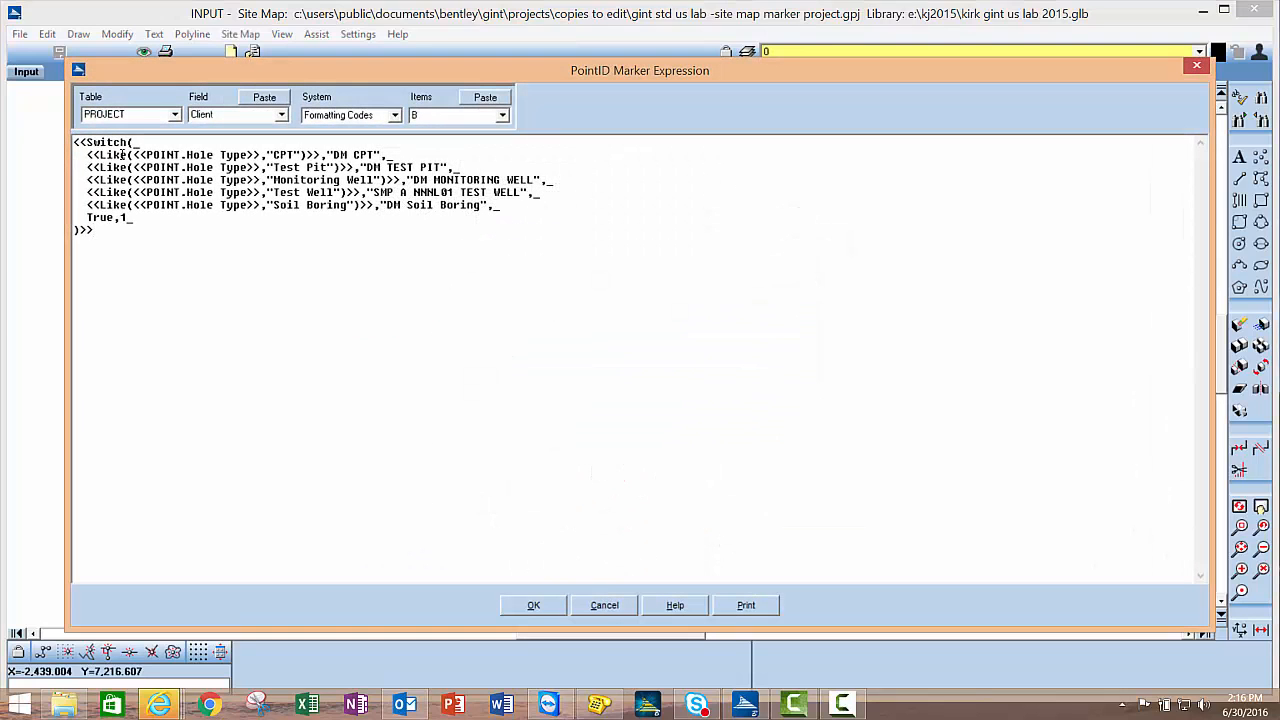
left_click_drag(74, 142, 176, 254)
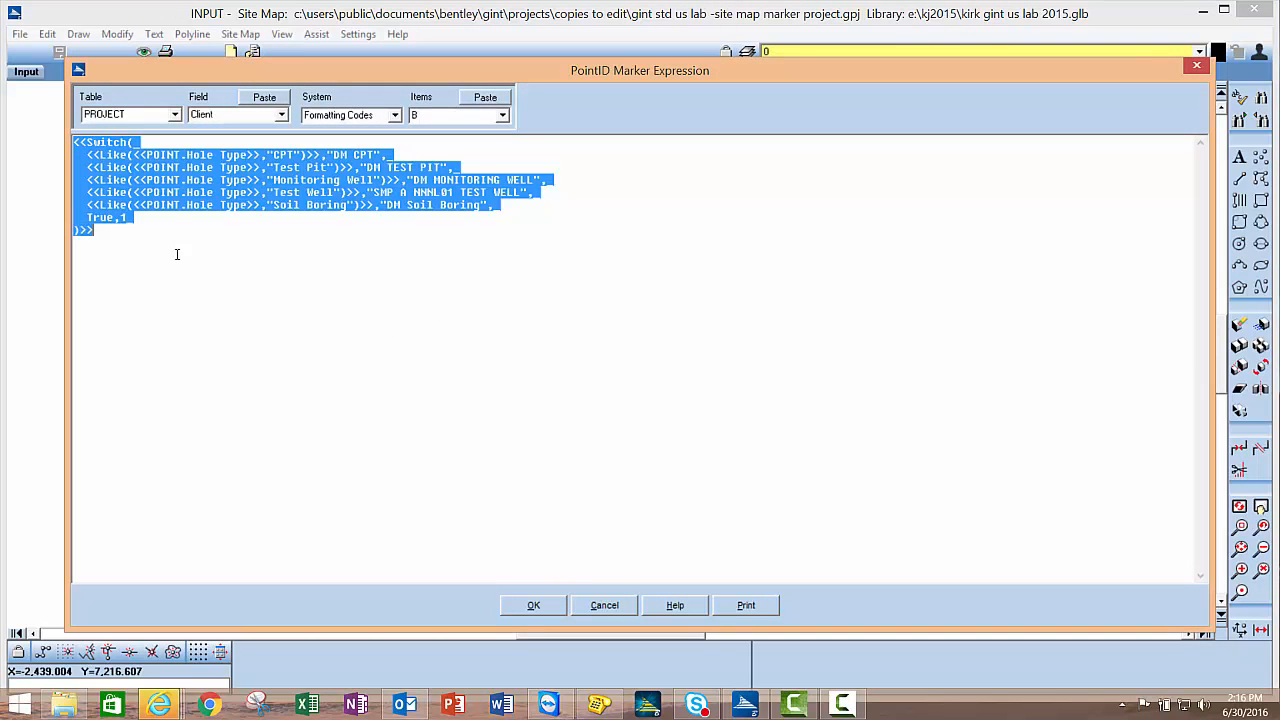
right_click(183, 204)
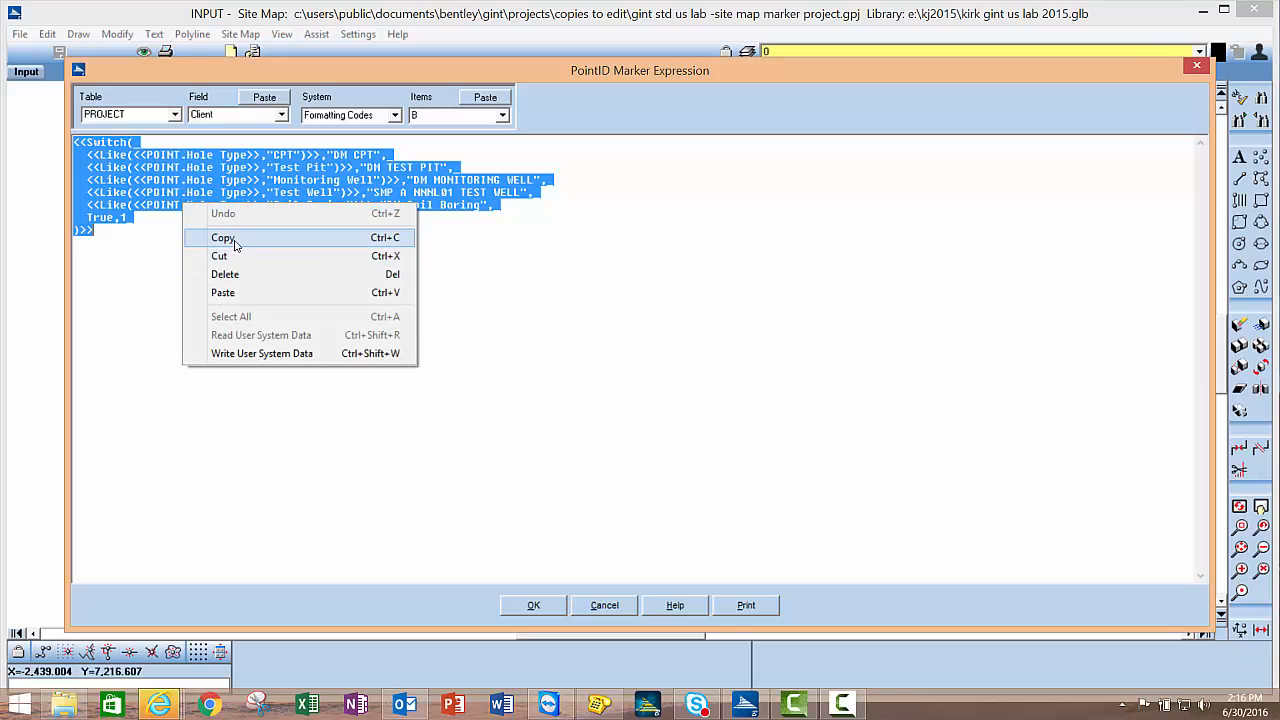
left_click(222, 237)
left_click(612, 604)
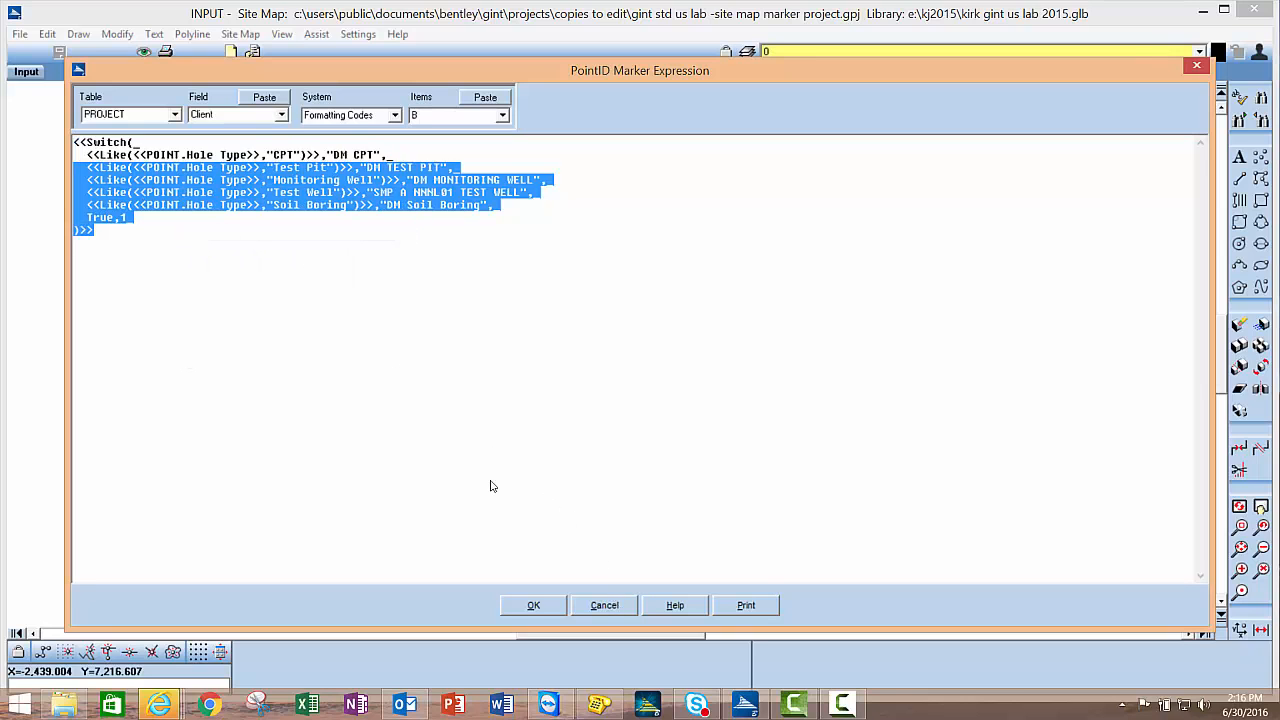
left_click(610, 424)
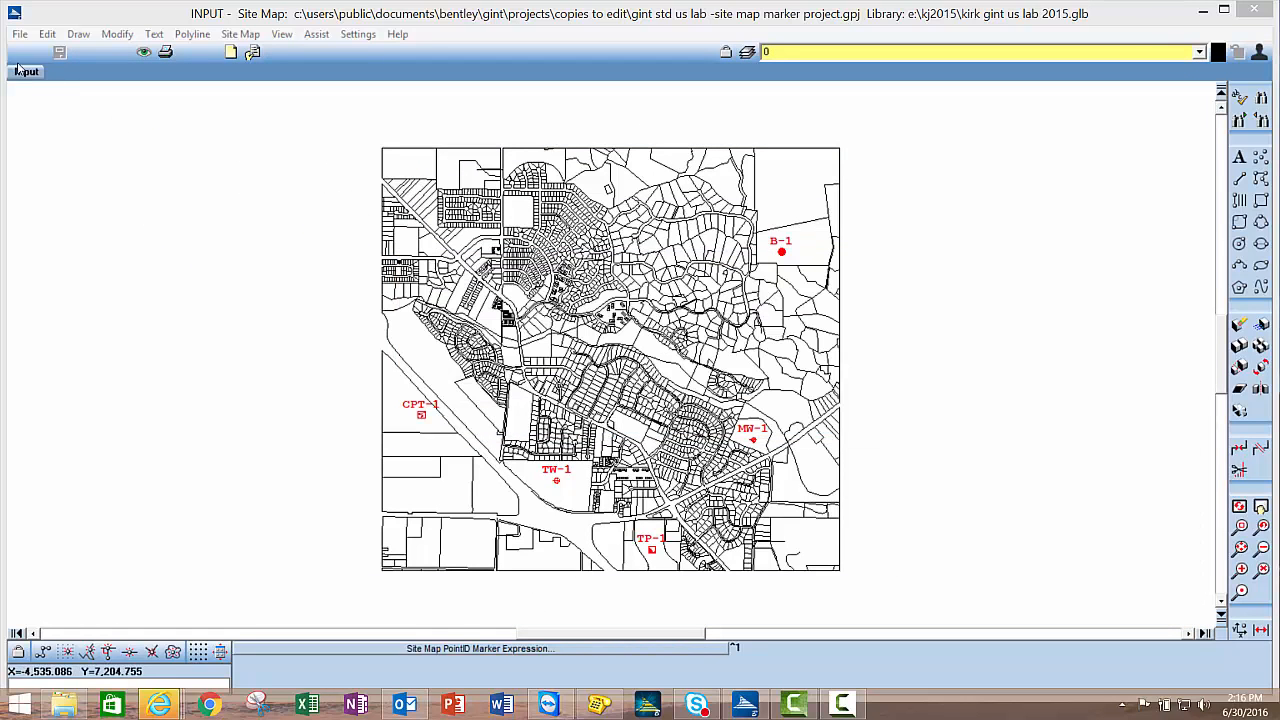
Switch back to the previous library in the Library copies to modify folder and reopen the site map
left_click(22, 66)
left_click(60, 34)
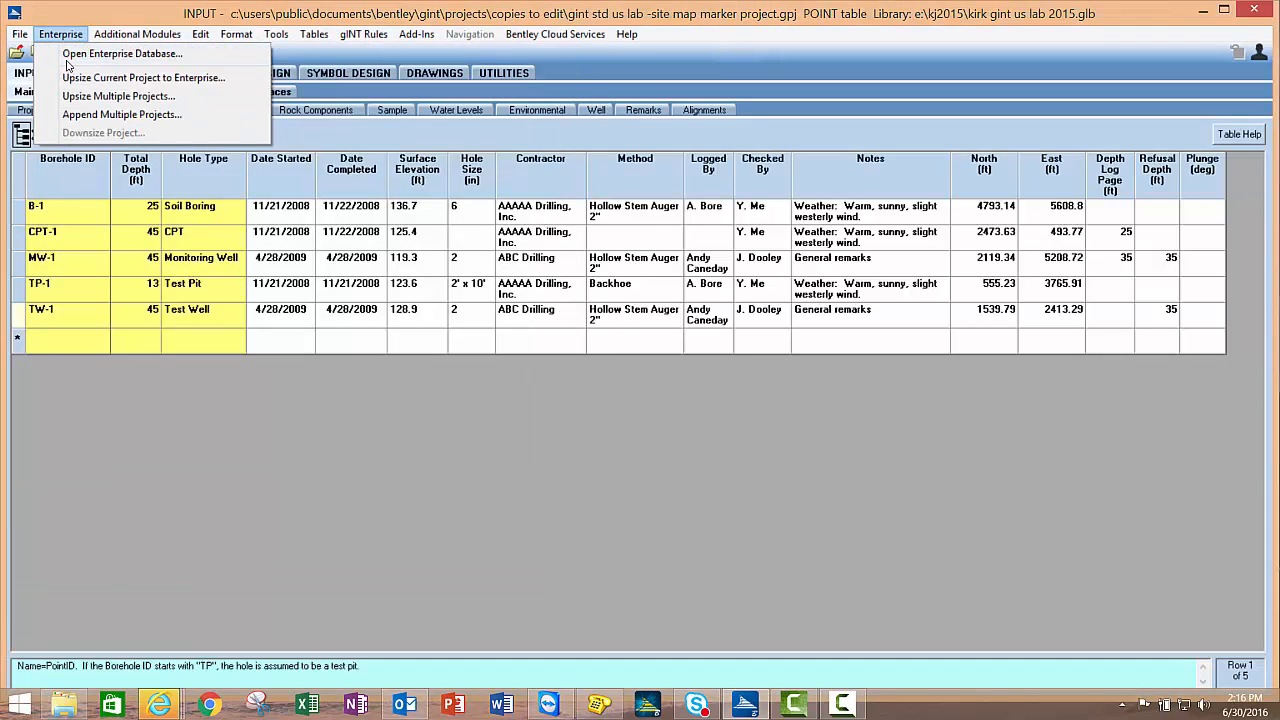
left_click(20, 34)
left_click(55, 72)
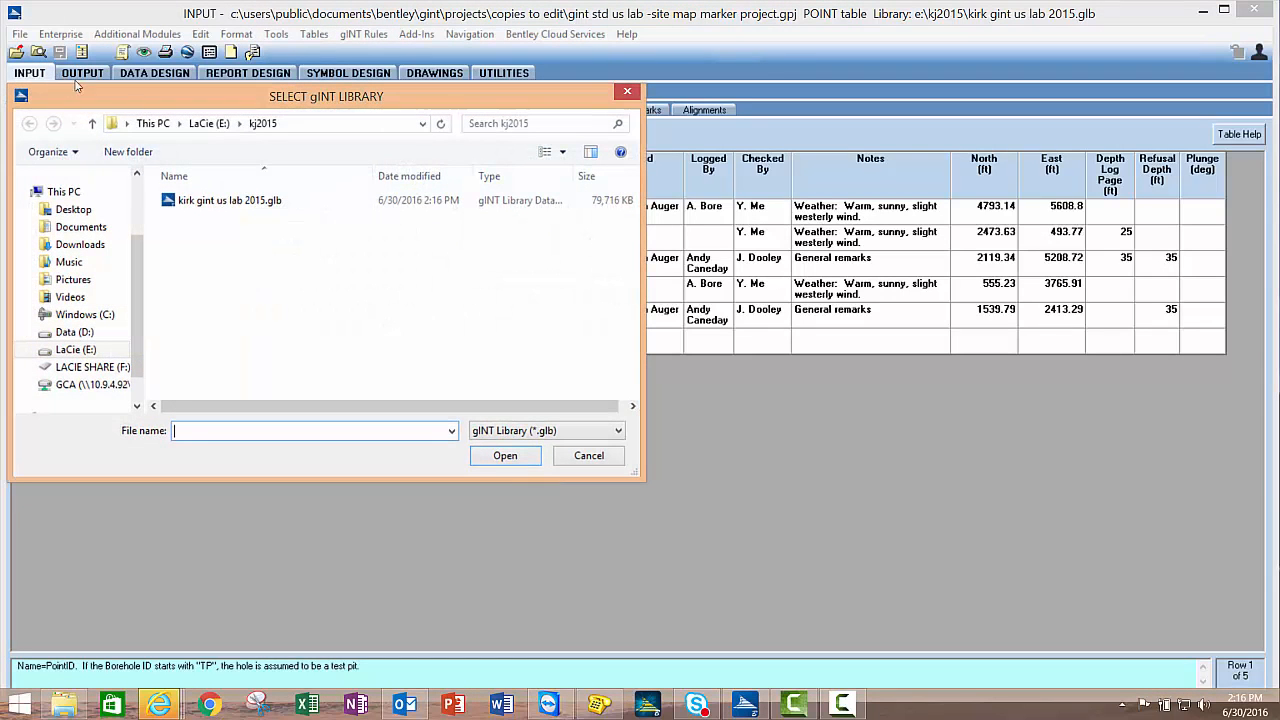
left_click(451, 430)
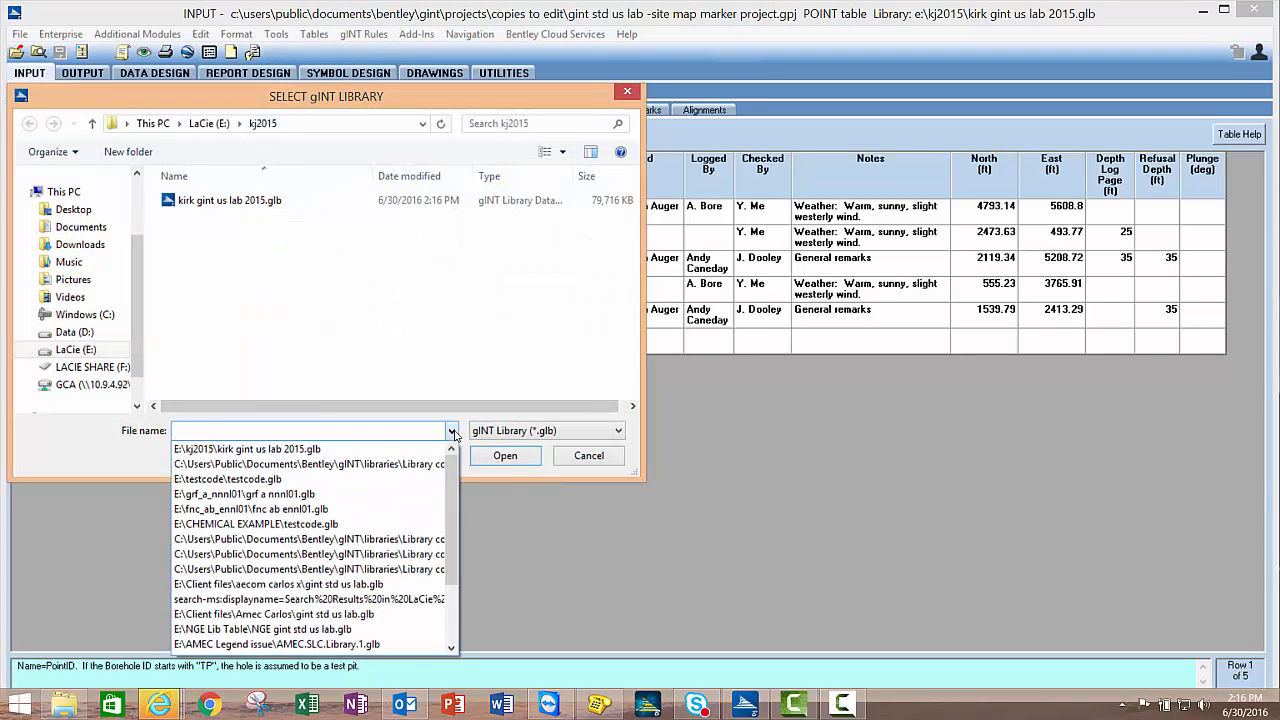
left_click(409, 466)
left_click(505, 455)
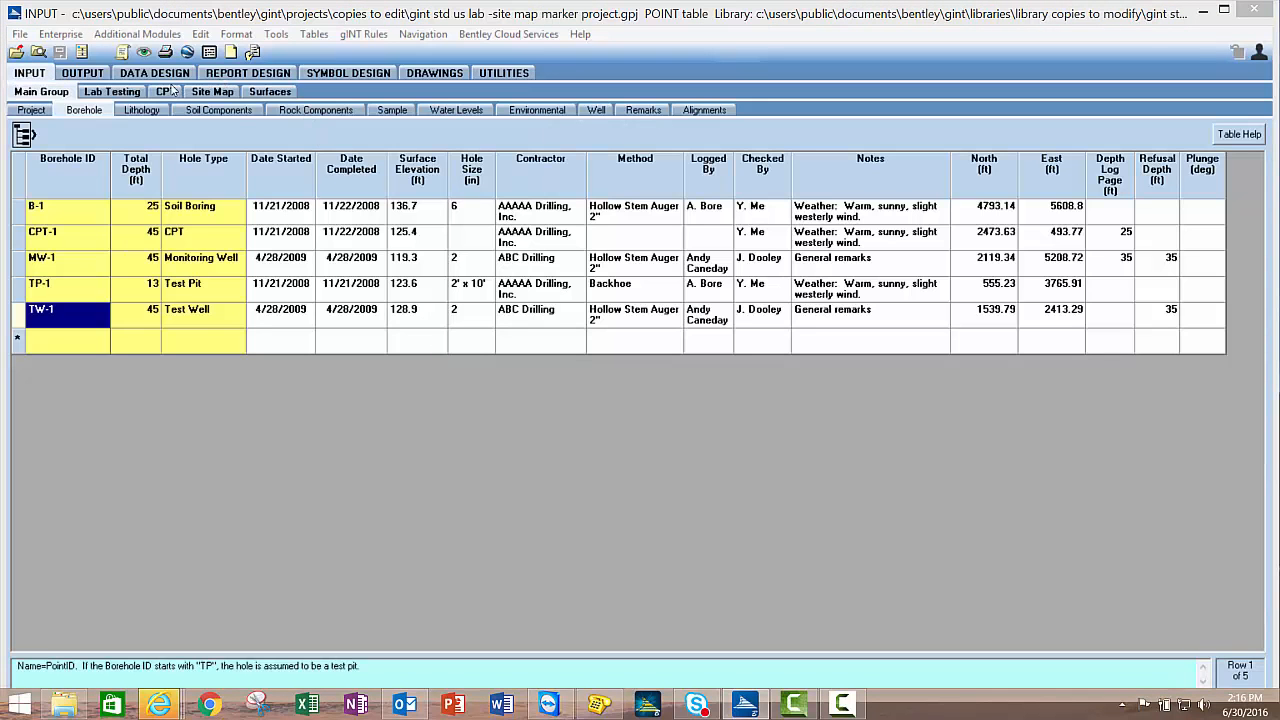
left_click(210, 92)
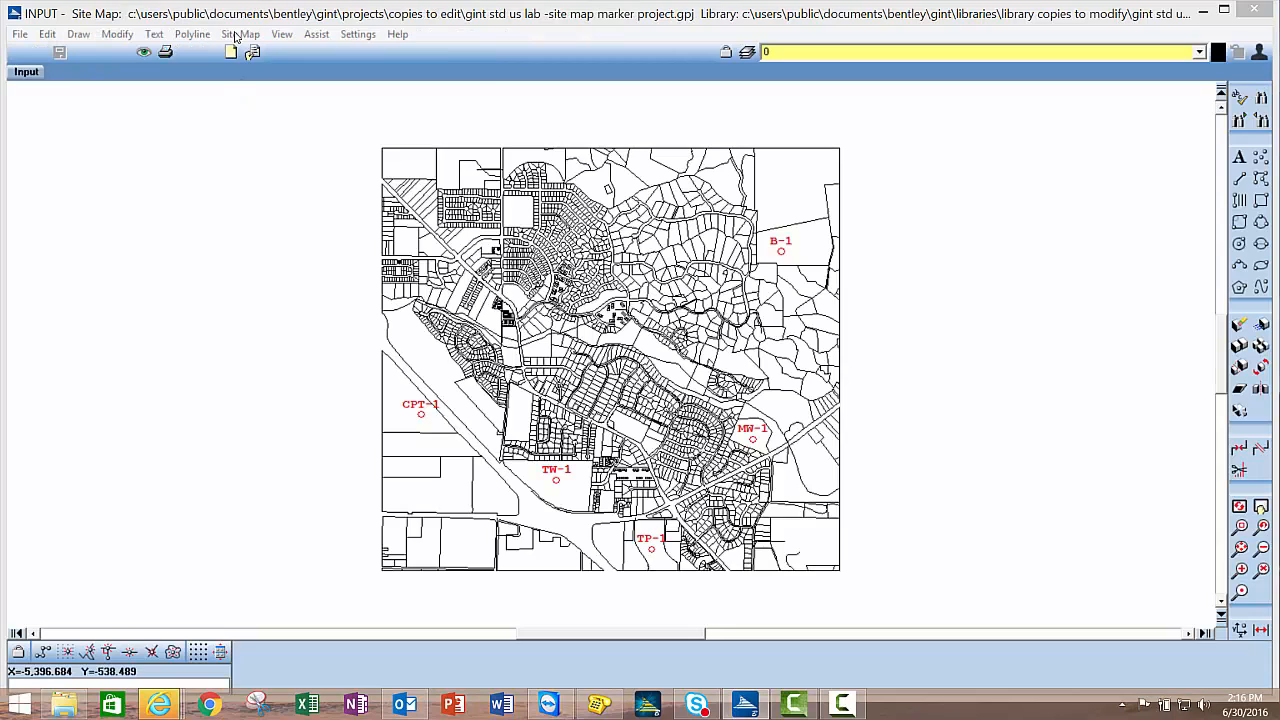
Paste the copied Switch expression on POINT.Hole Type into the site map's PointID marker expression
left_click(240, 34)
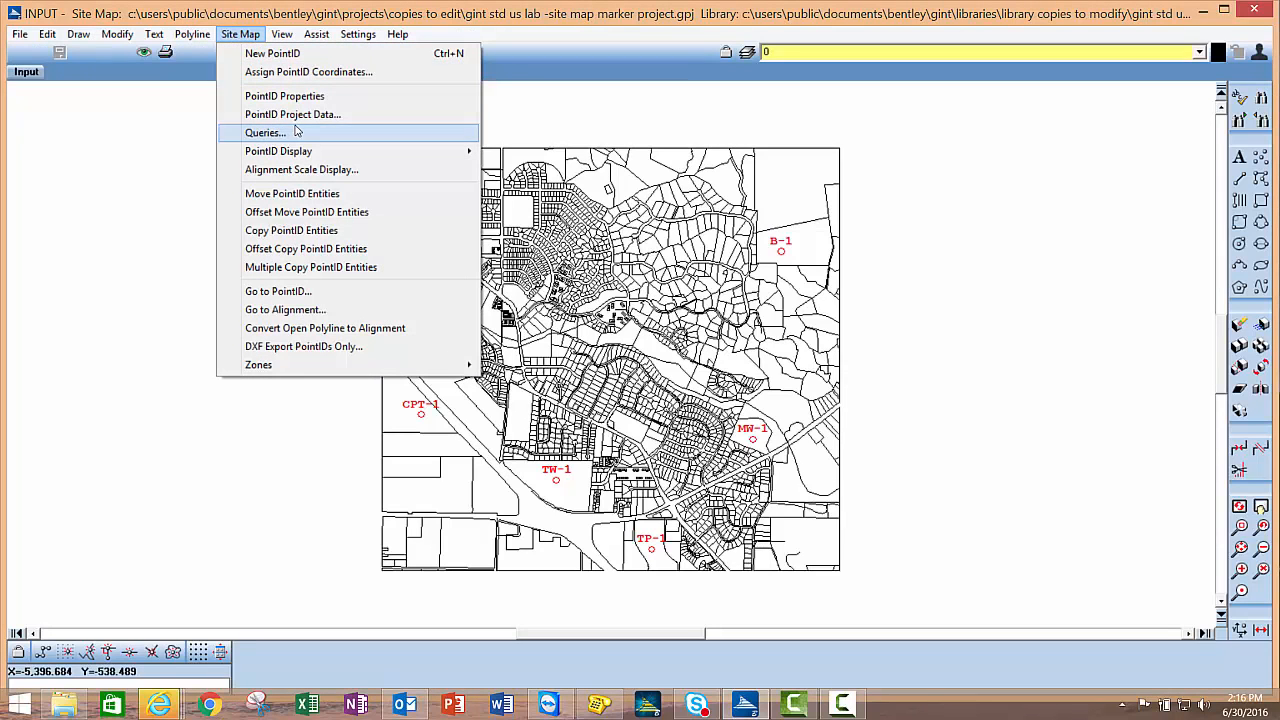
mouse_move(308, 151)
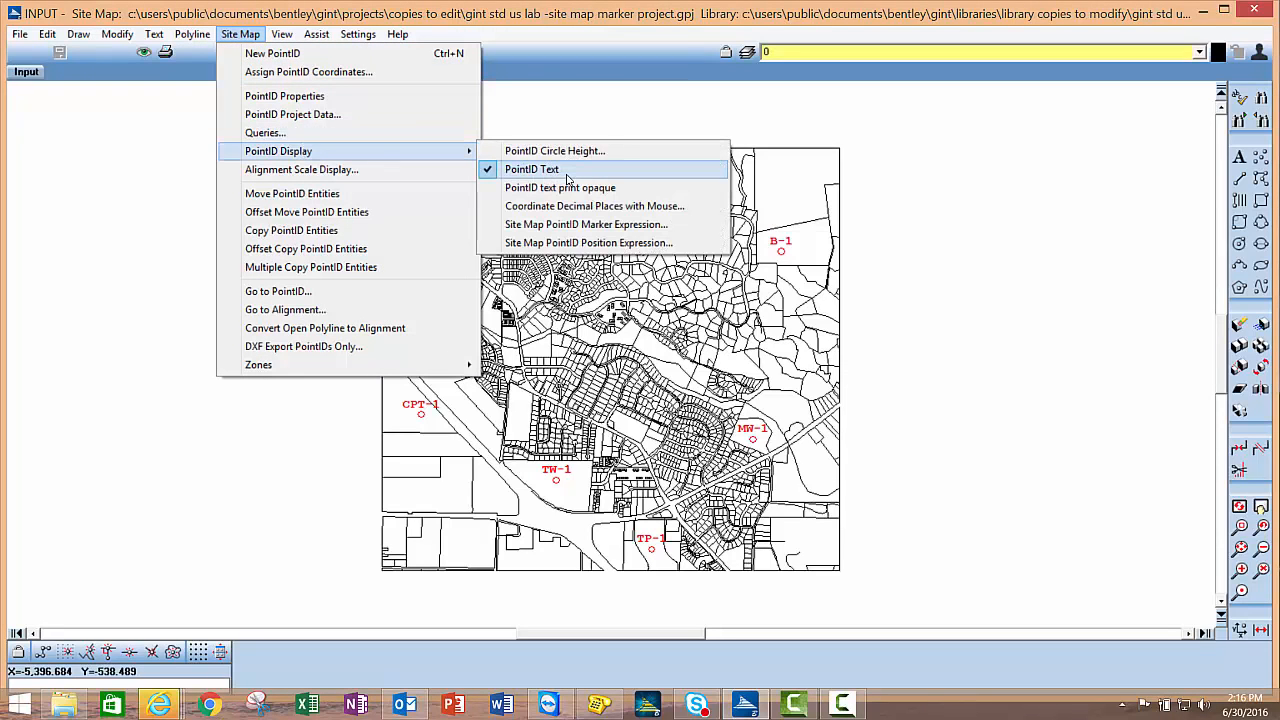
left_click(602, 226)
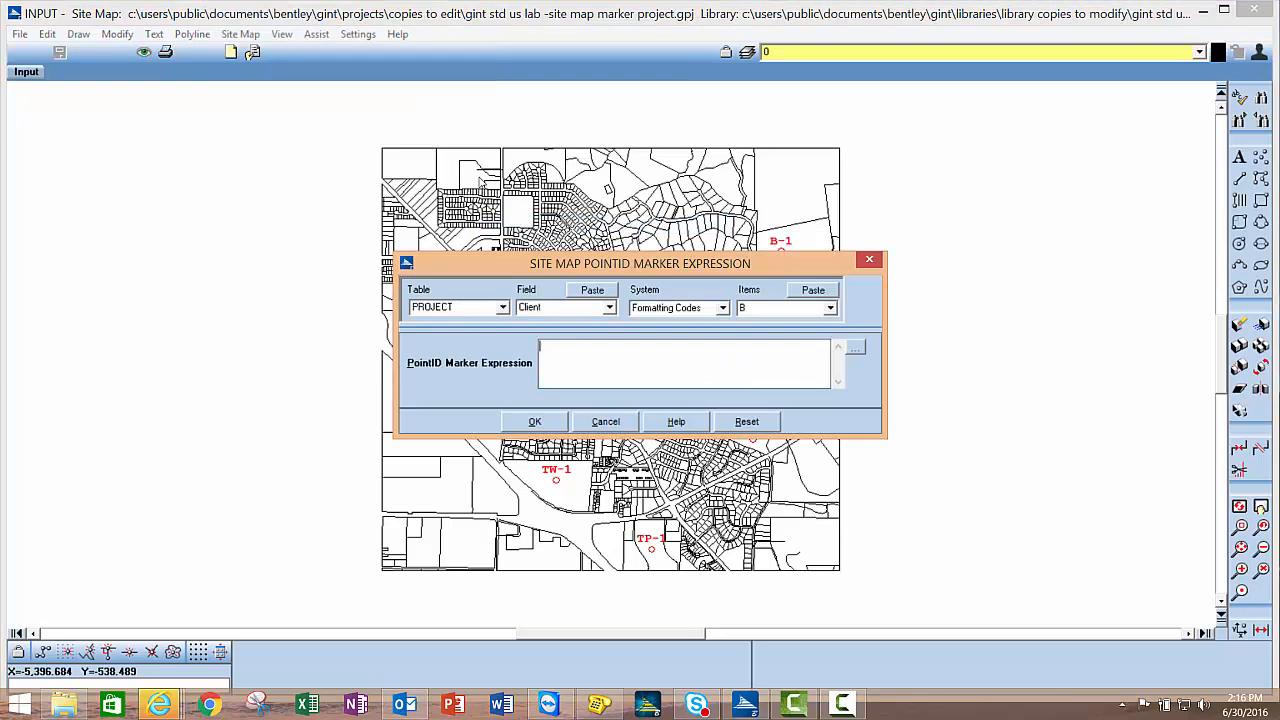
left_click(855, 346)
right_click(228, 224)
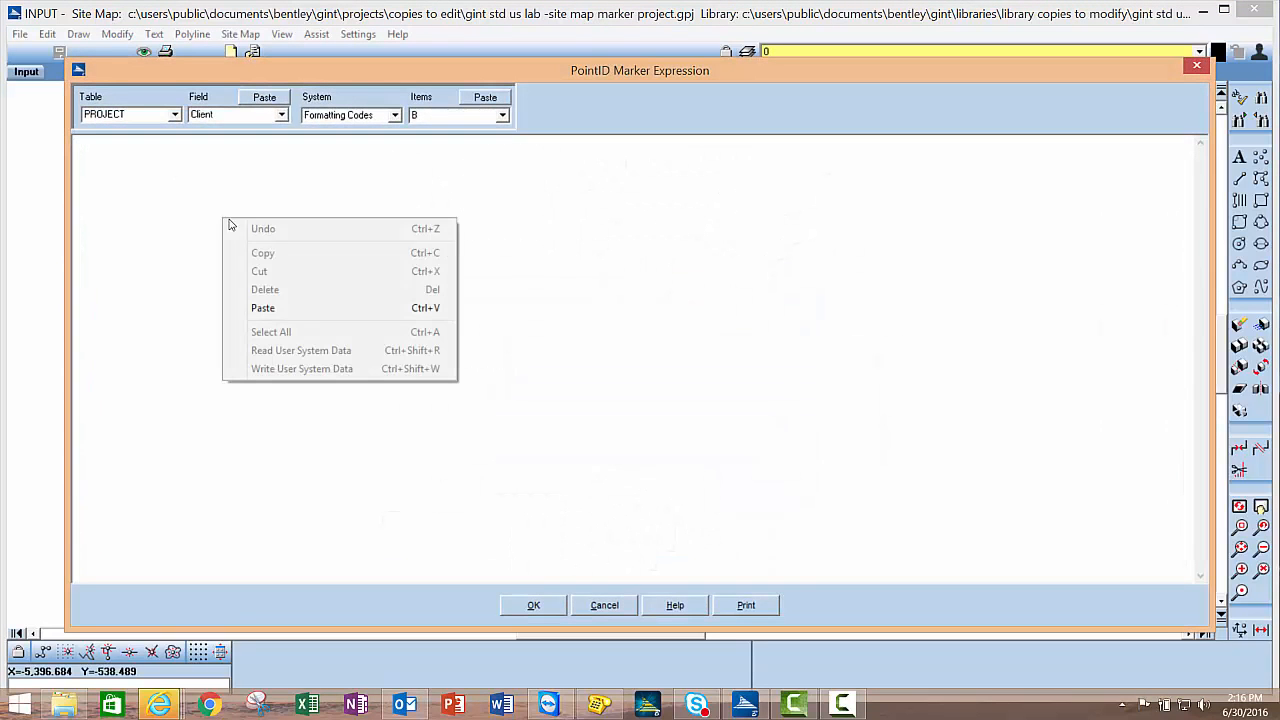
left_click(262, 307)
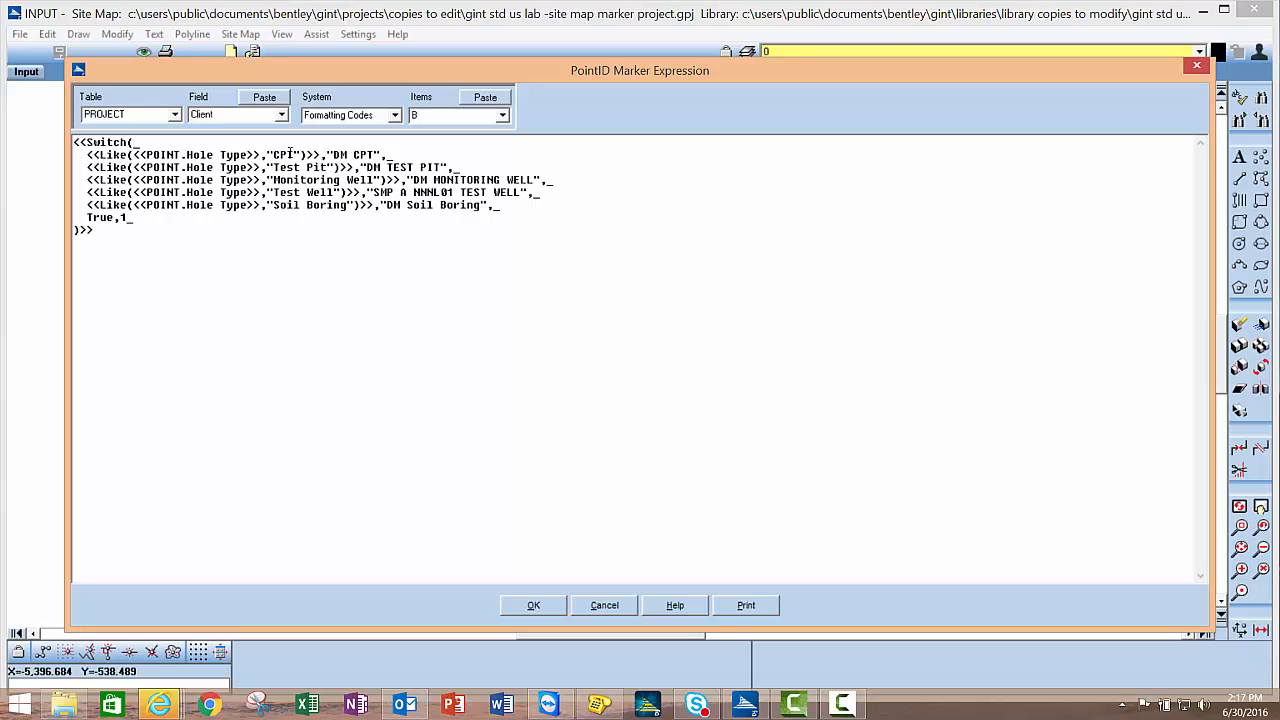
Review the marker names assigned to each hole type in the pasted expression and apply it to the site map
left_click(349, 155)
left_click(387, 162)
left_click(433, 180)
key("Down")
key("Down")
left_click(537, 607)
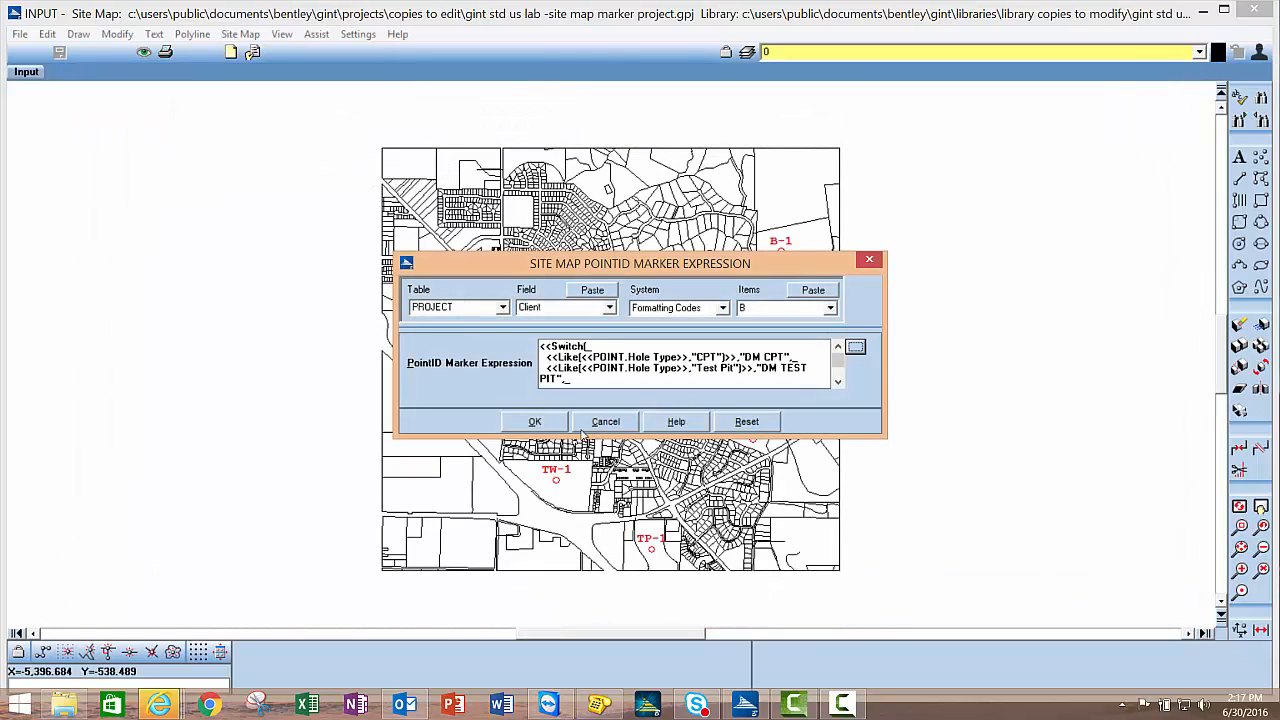
left_click(535, 421)
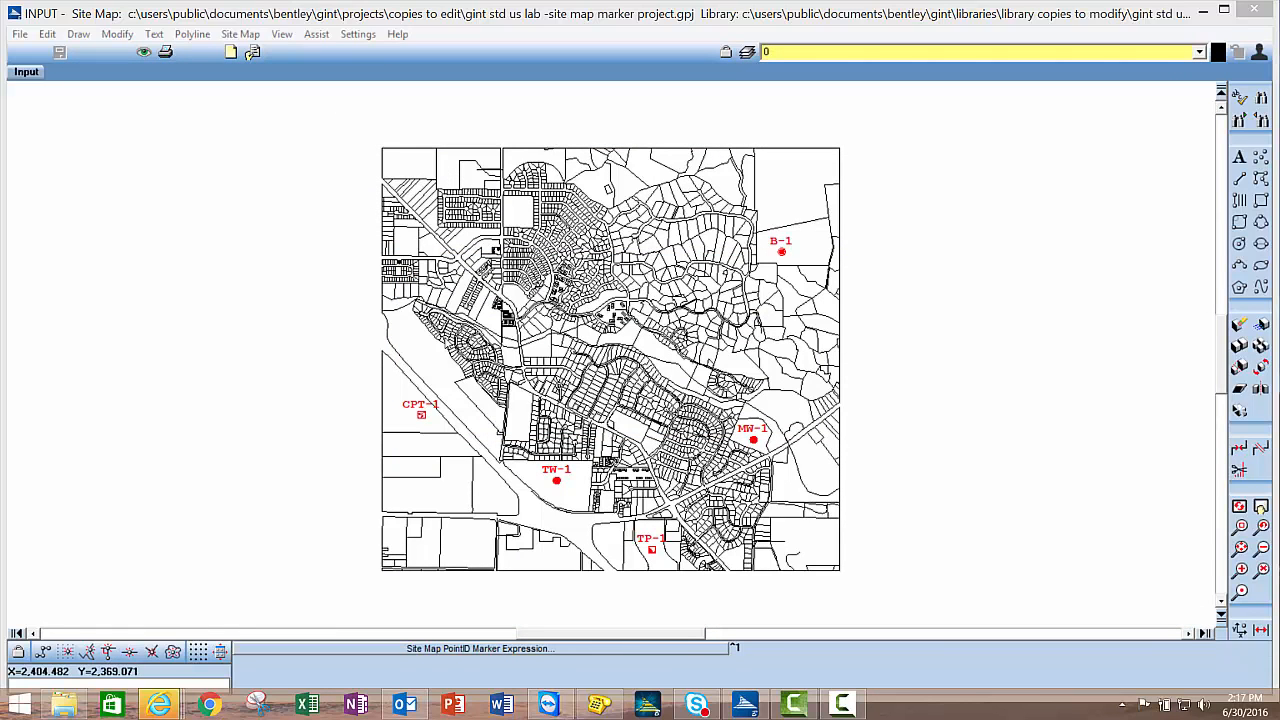
Examine the CPT-1, TP-1 and B-1 markers on the site map one by one at close range, returning to the full extent
left_click(1241, 592)
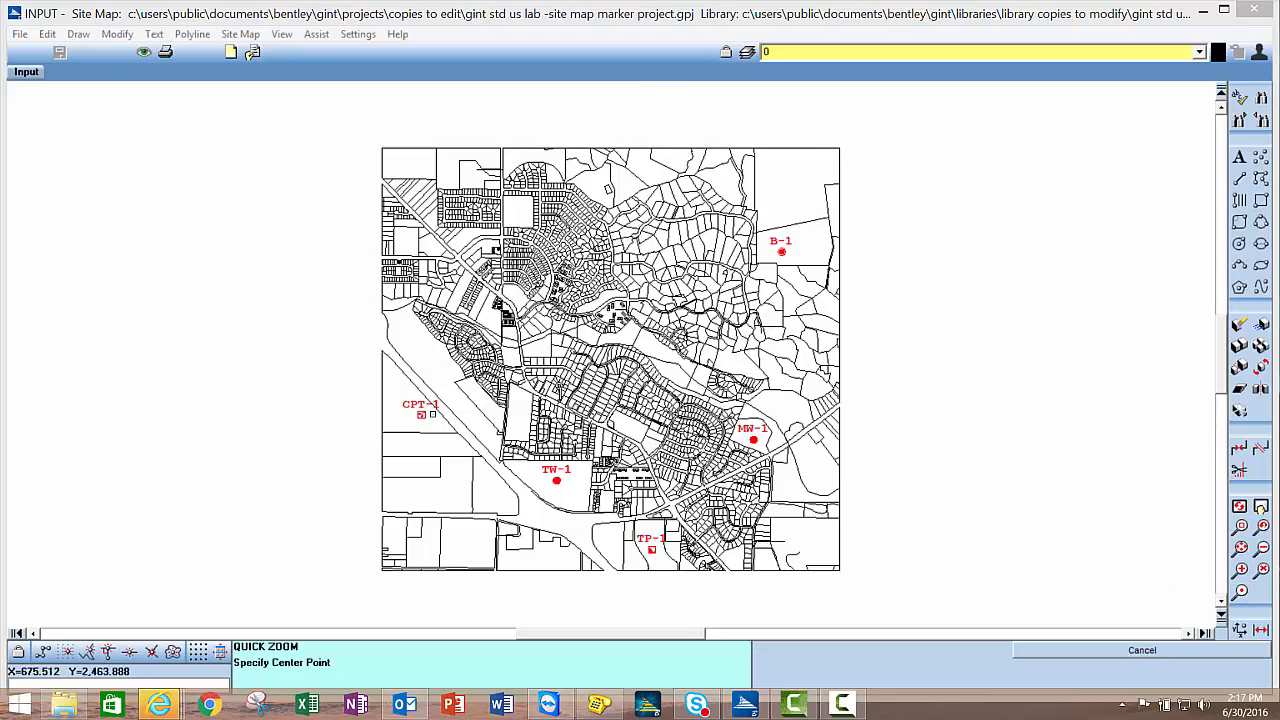
left_click(434, 414)
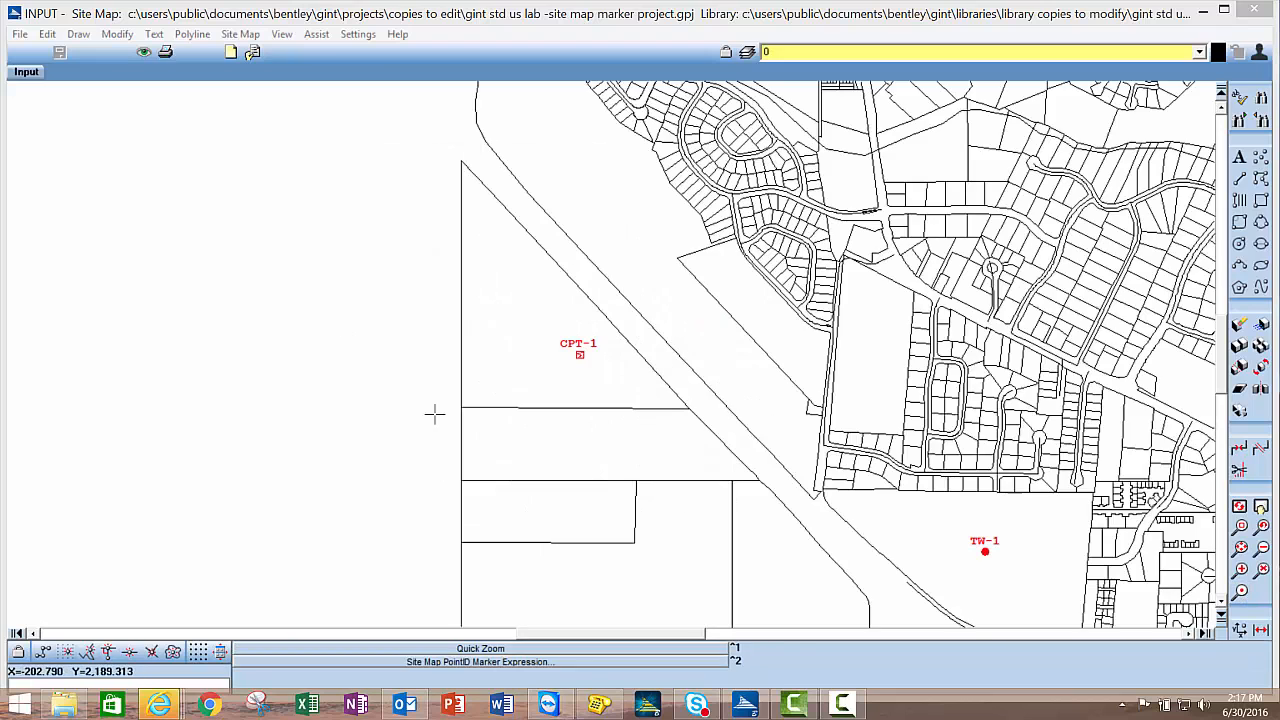
left_click(1241, 548)
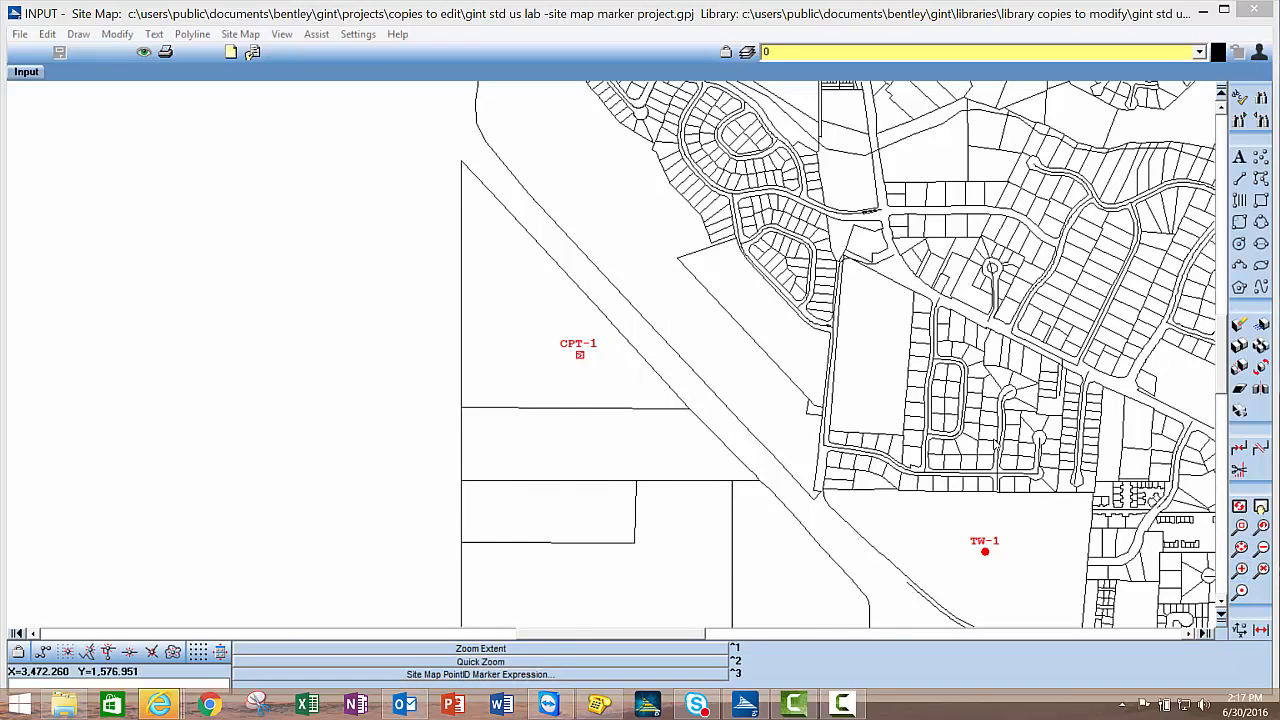
left_click(1241, 592)
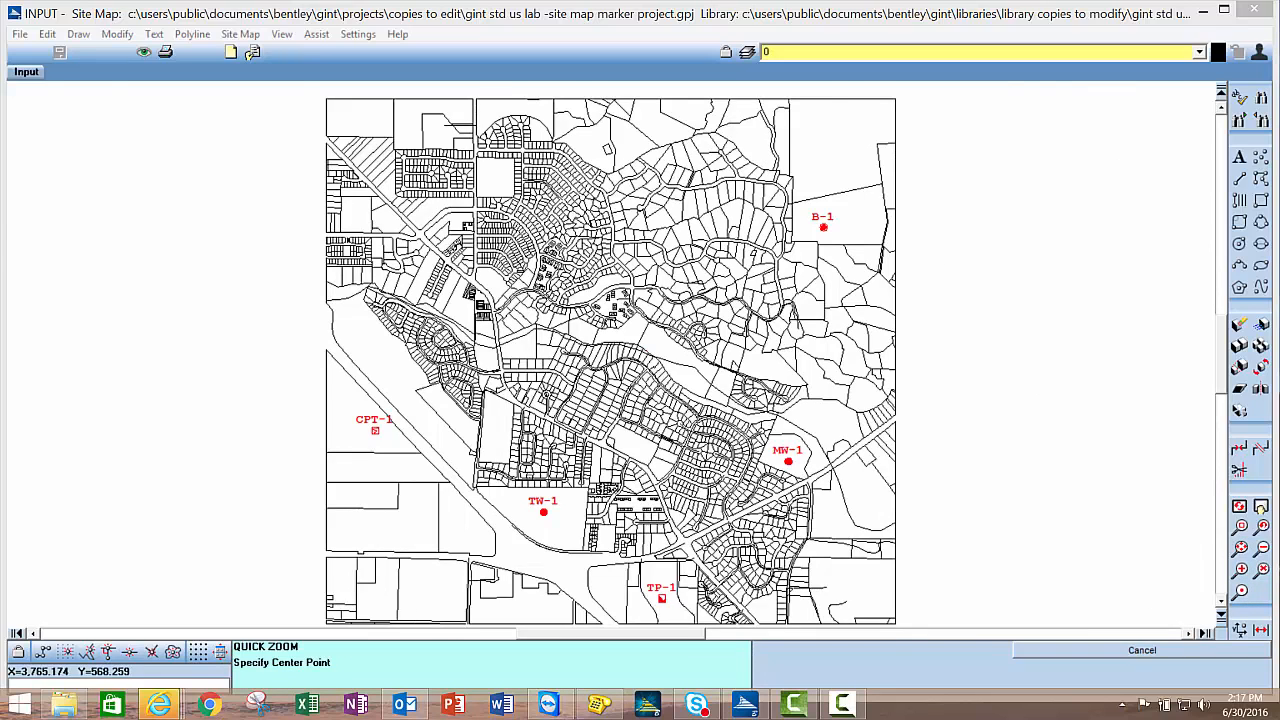
left_click(661, 598)
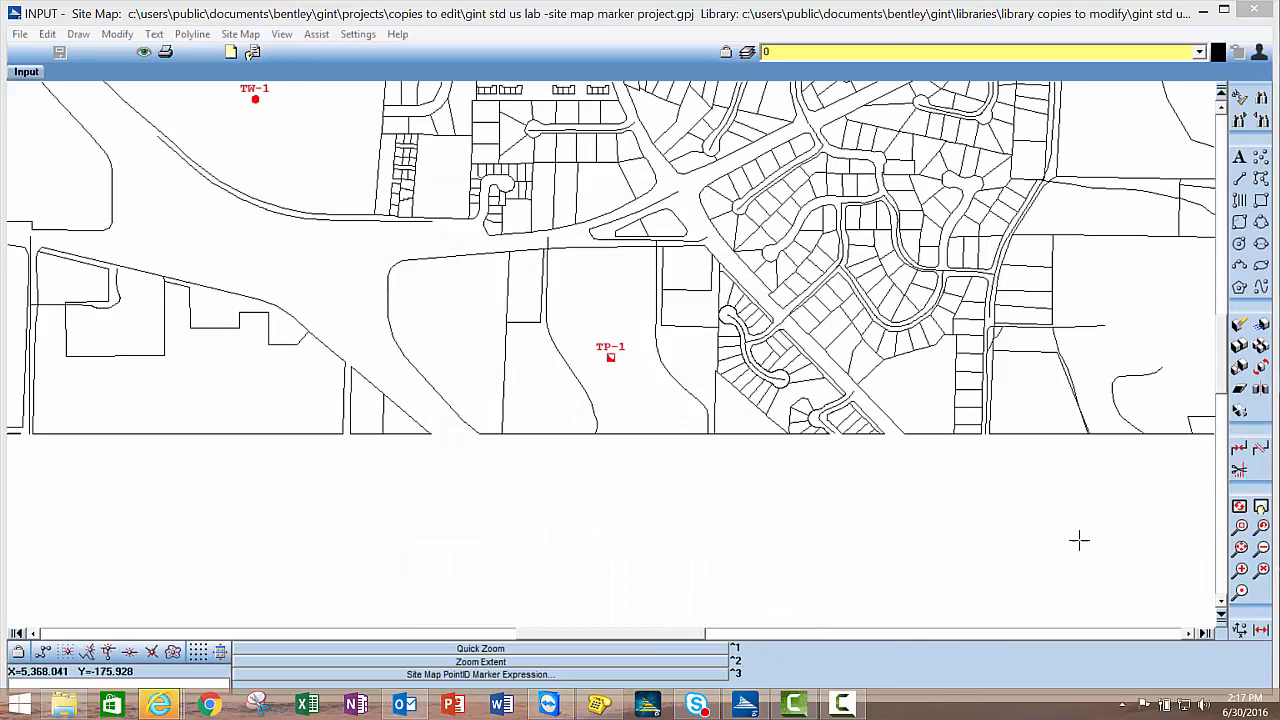
left_click(1241, 548)
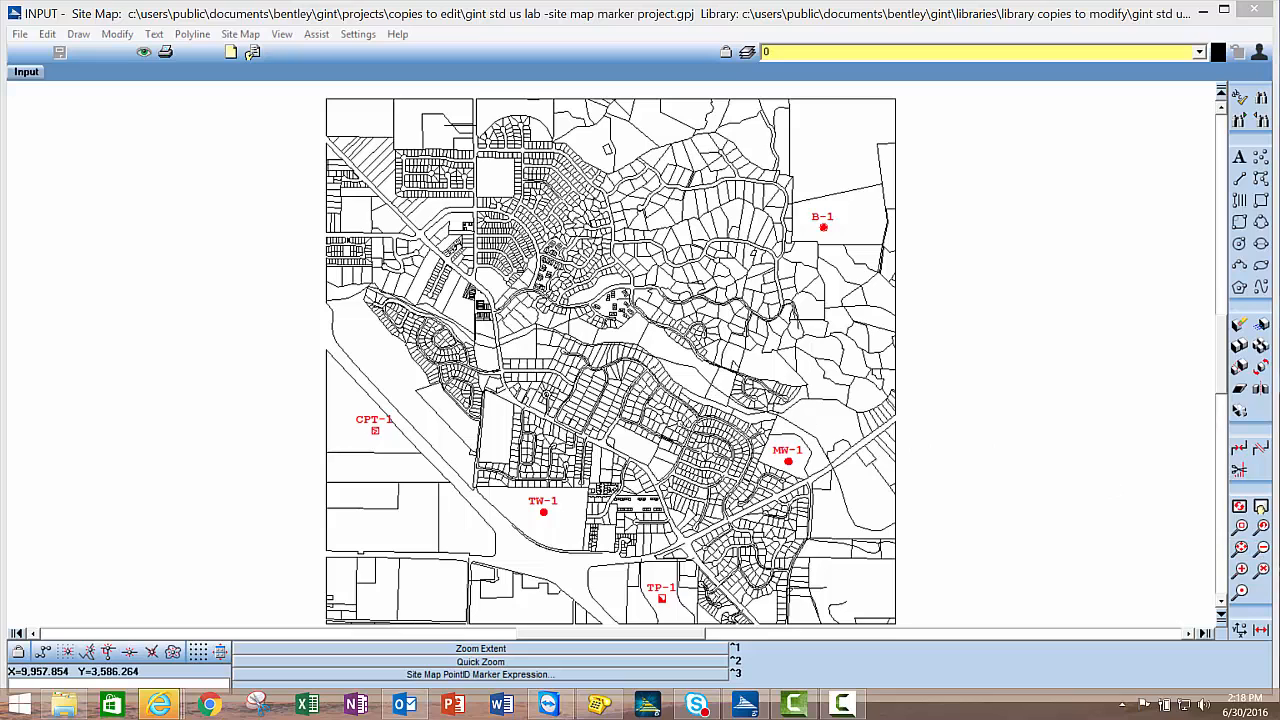
left_click(1241, 592)
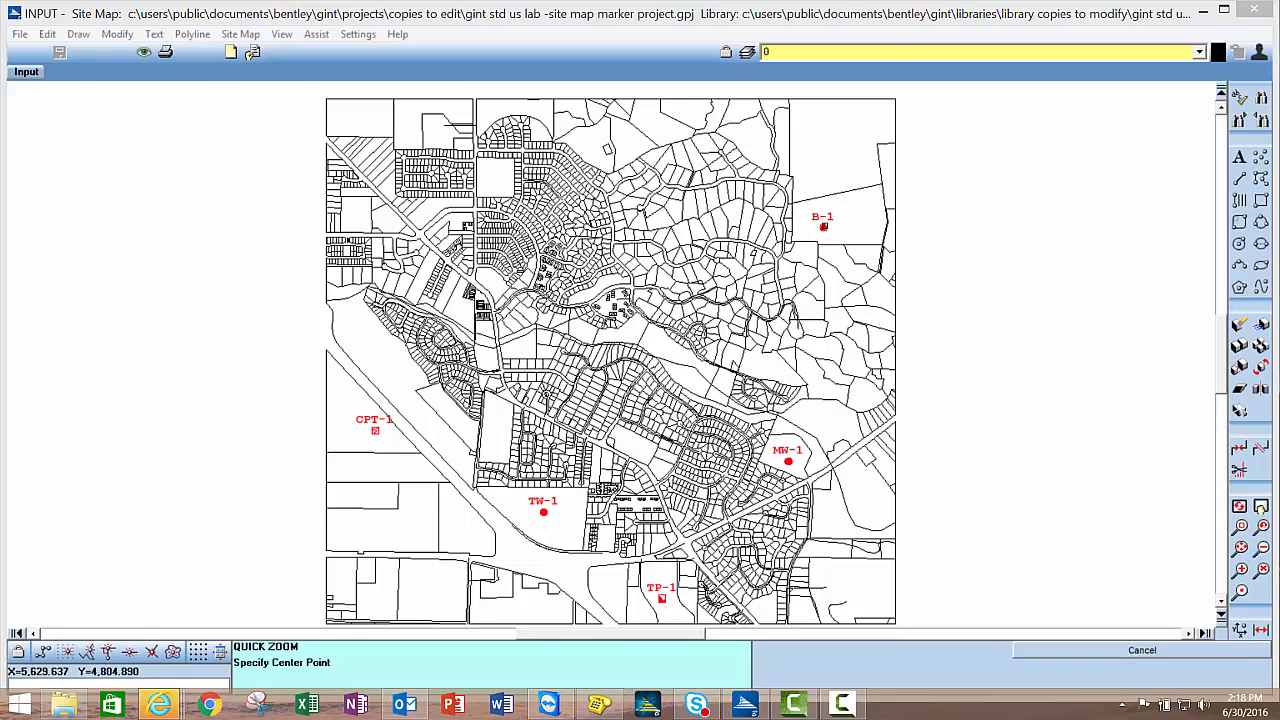
left_click(830, 230)
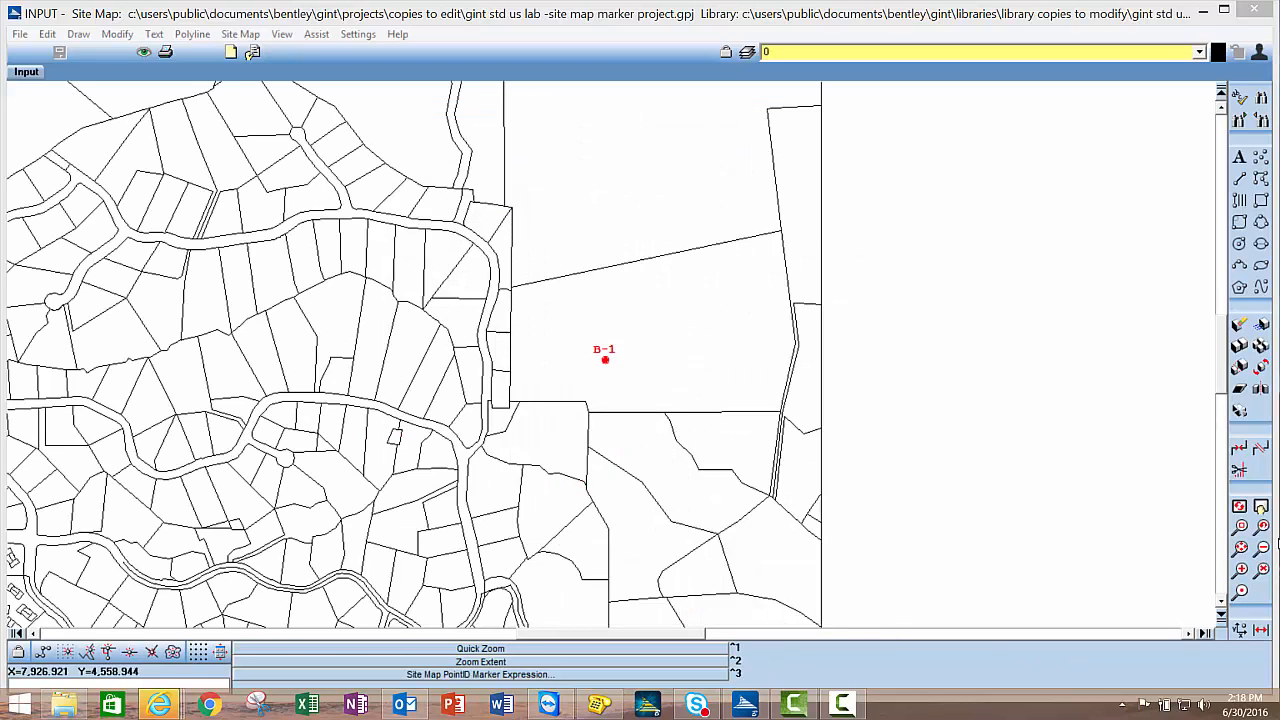
left_click(1241, 547)
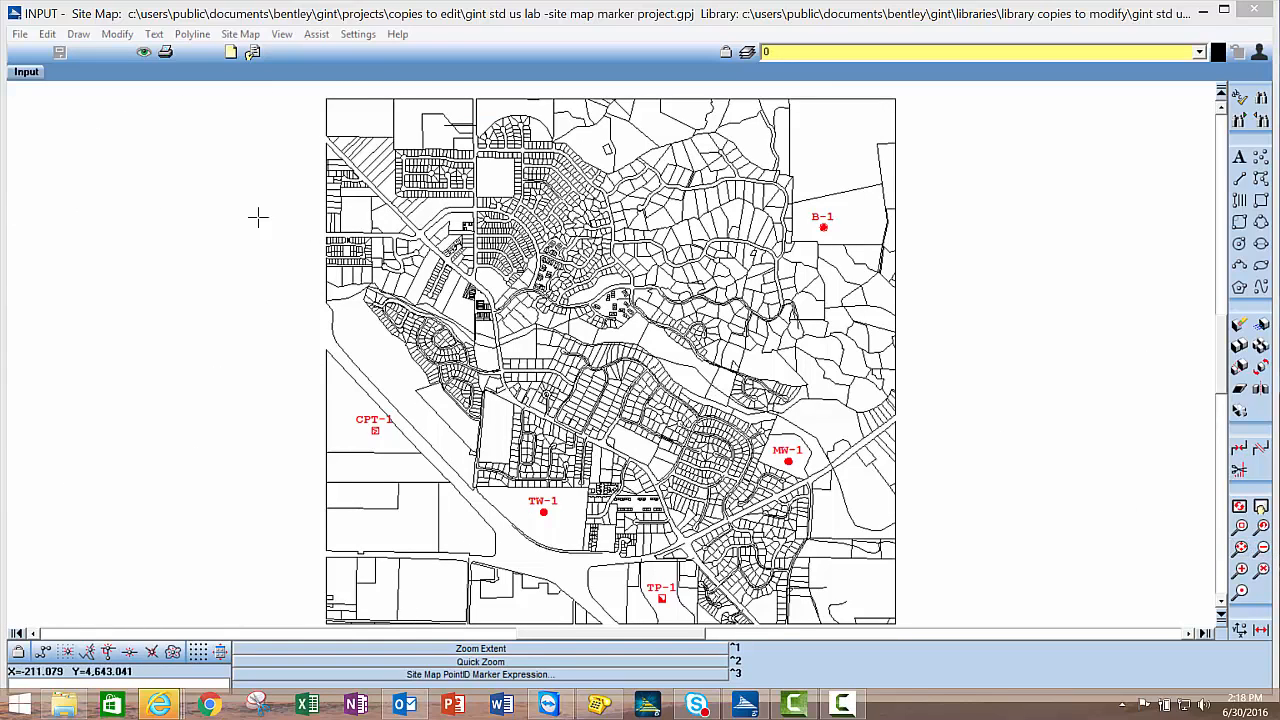
Examine the library's data marker symbols in Symbol Design, including DM SOIL BORING and markers 1 and 2
left_click(26, 71)
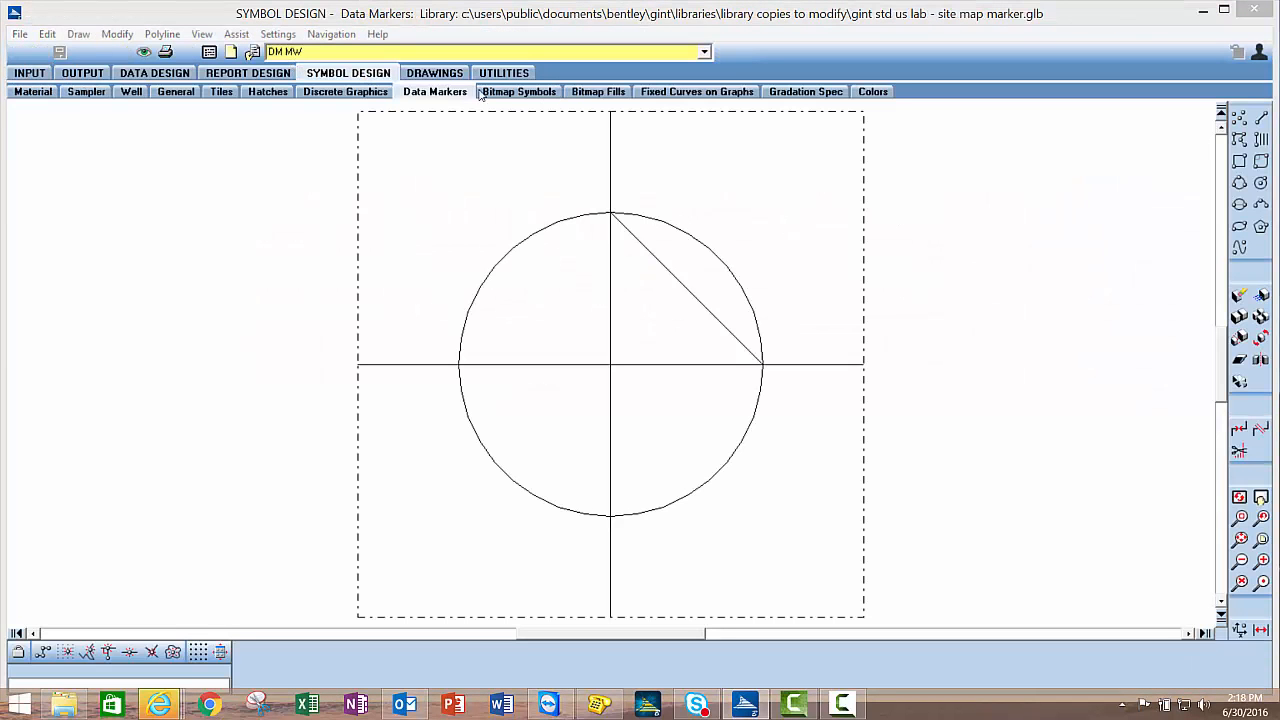
left_click(705, 52)
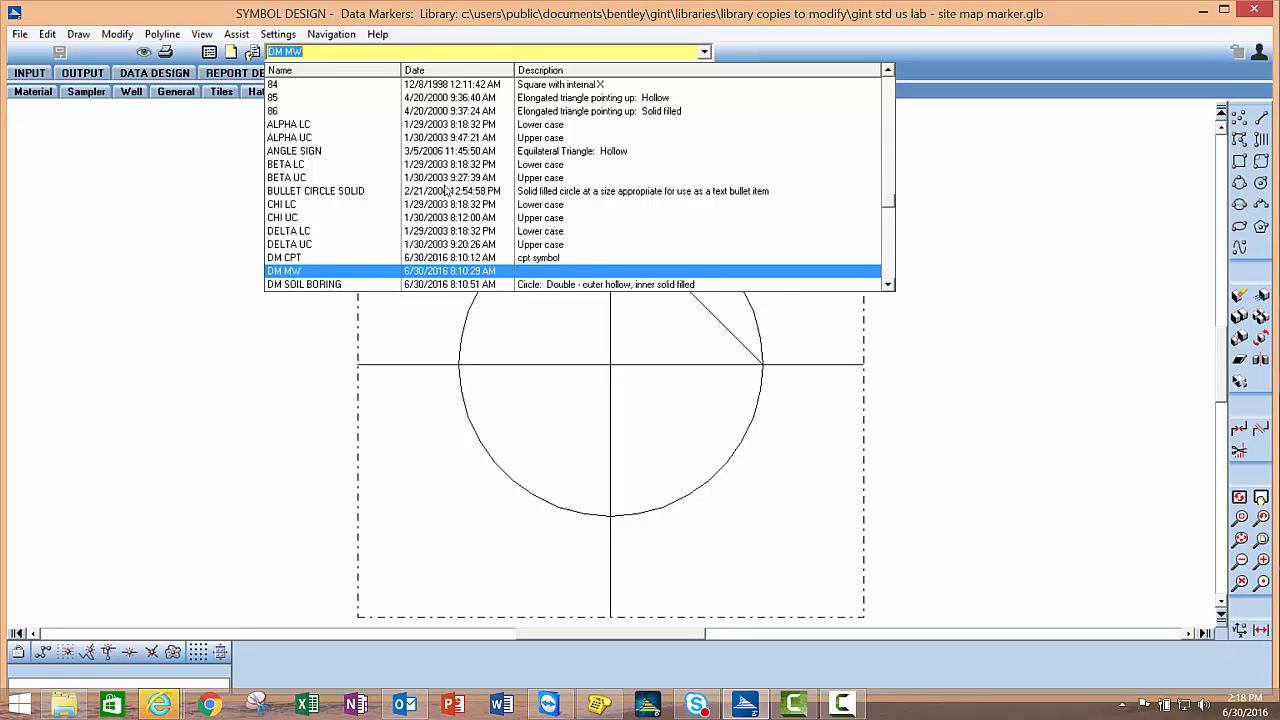
scroll(318, 271, "down", 2)
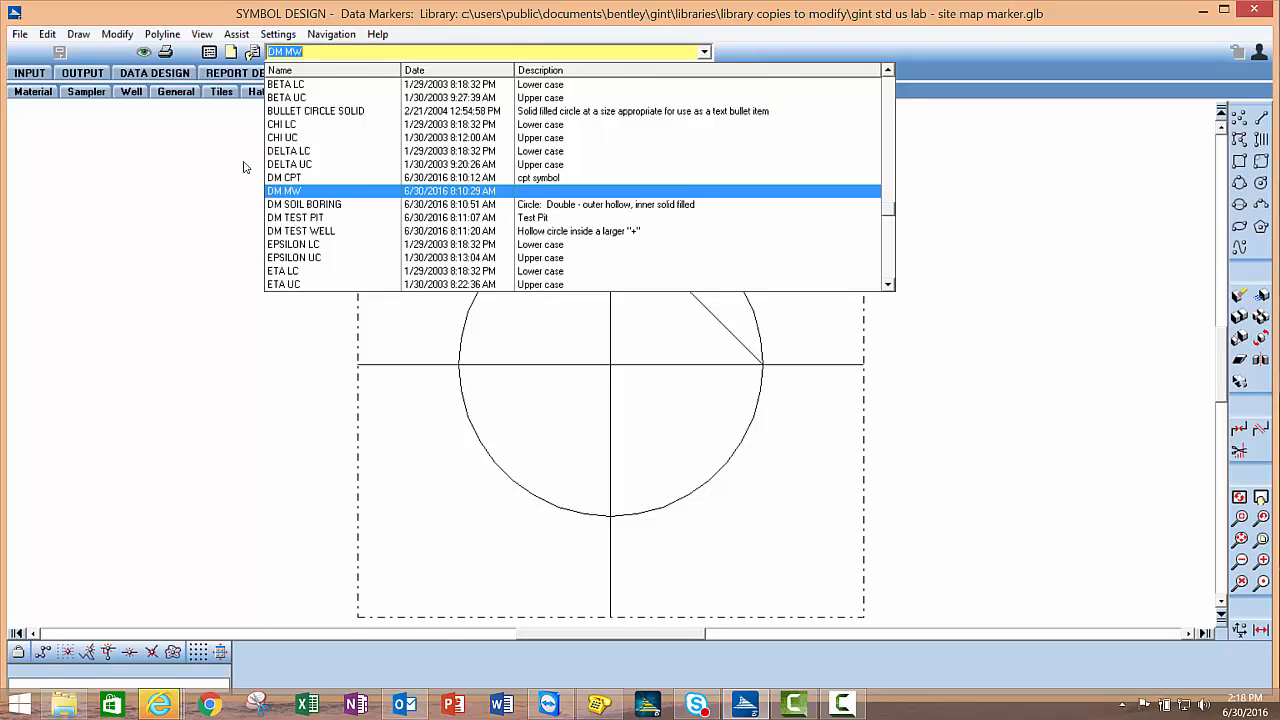
left_click(307, 205)
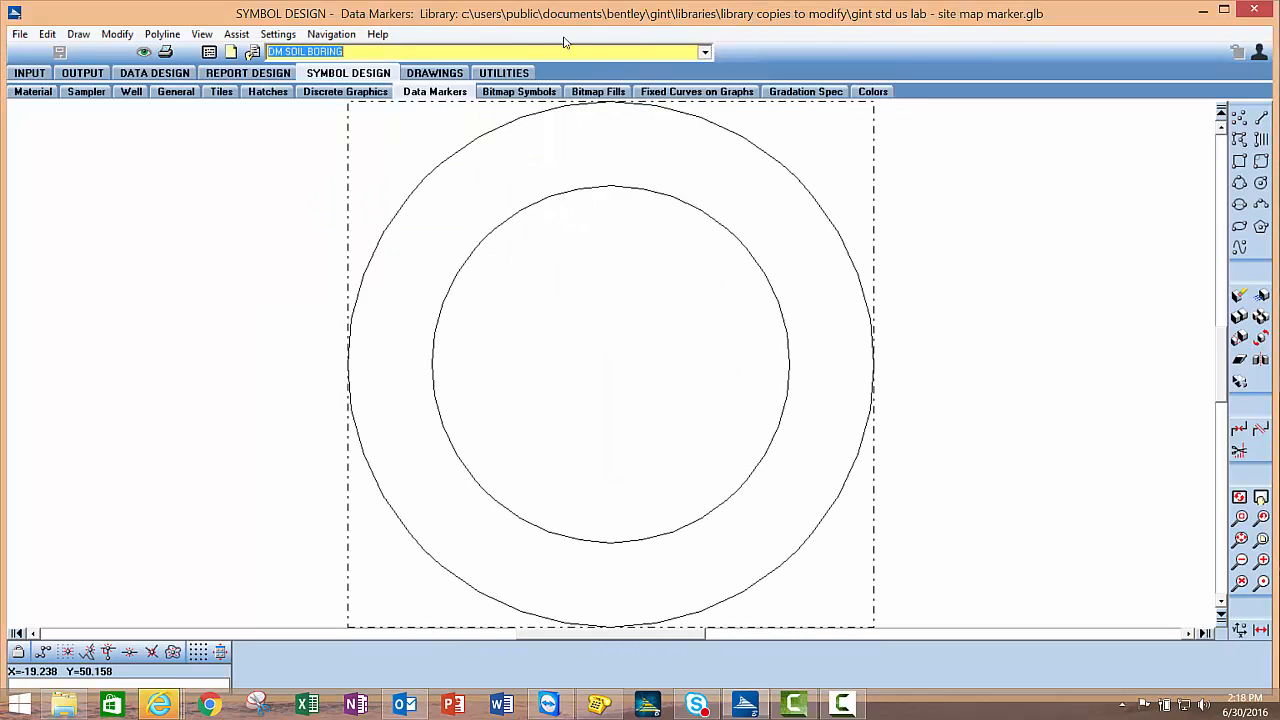
left_click(704, 51)
left_click_drag(888, 84, 892, 67)
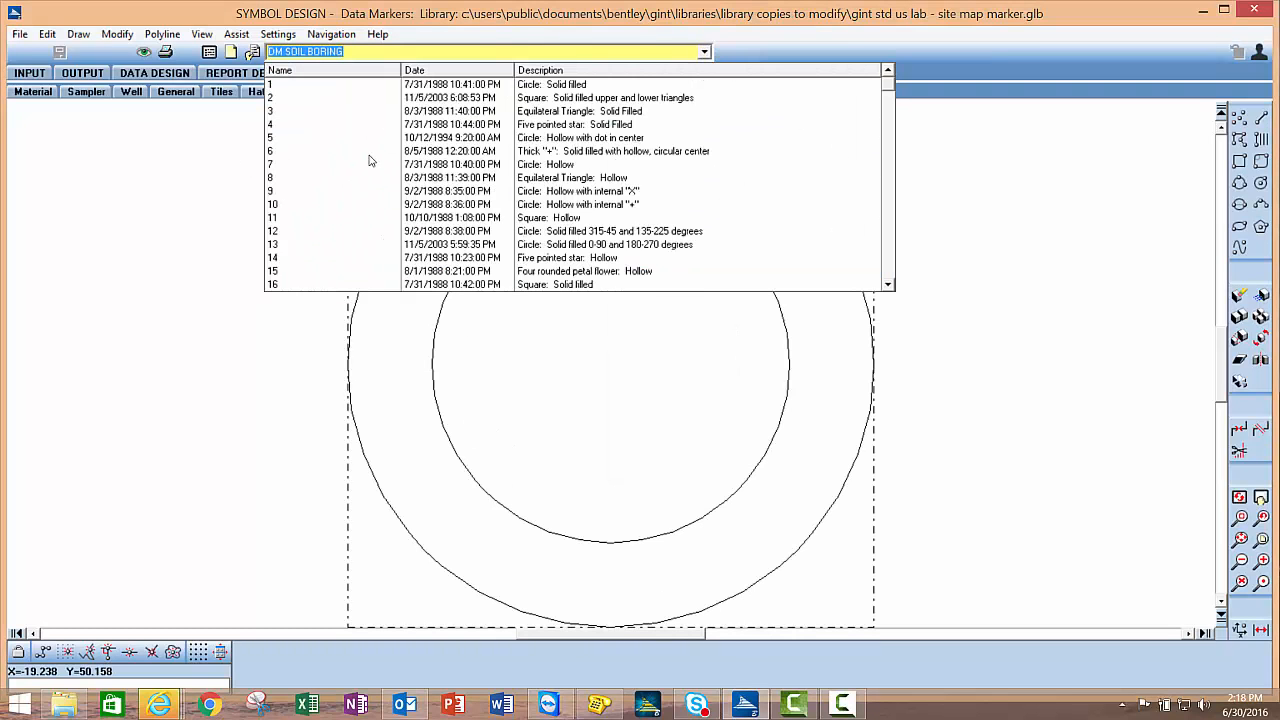
left_click(530, 84)
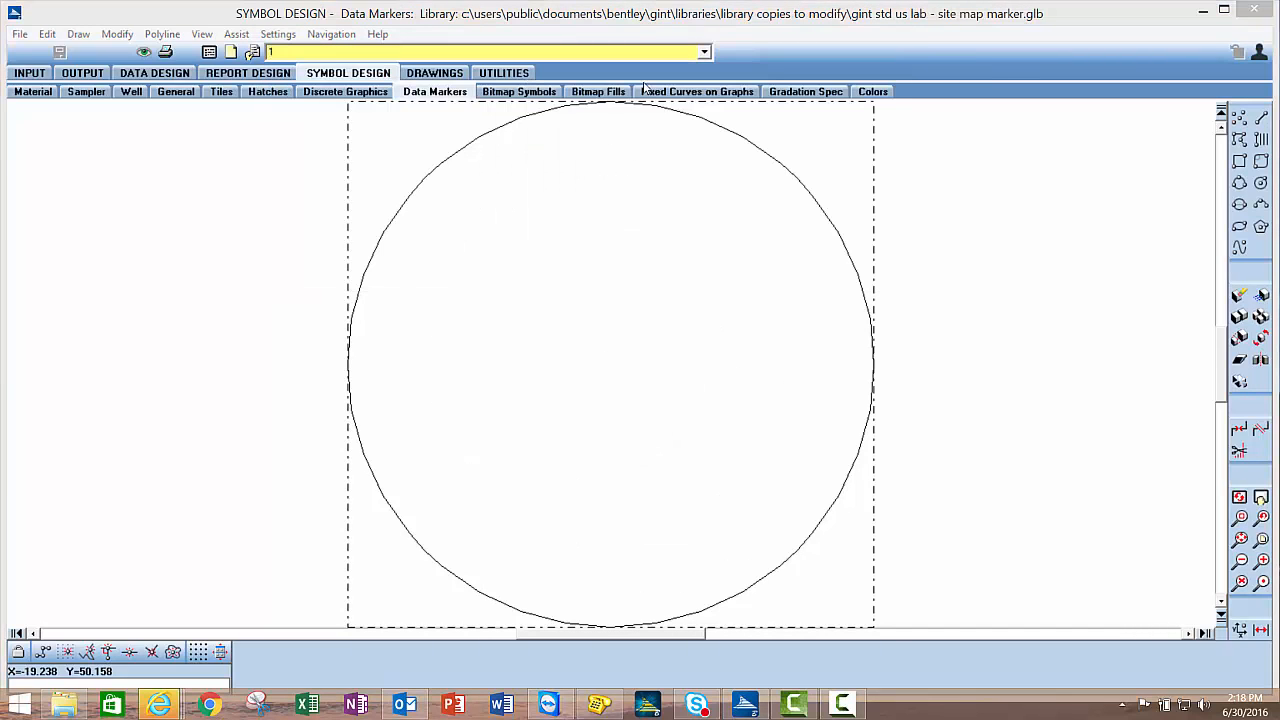
left_click(704, 51)
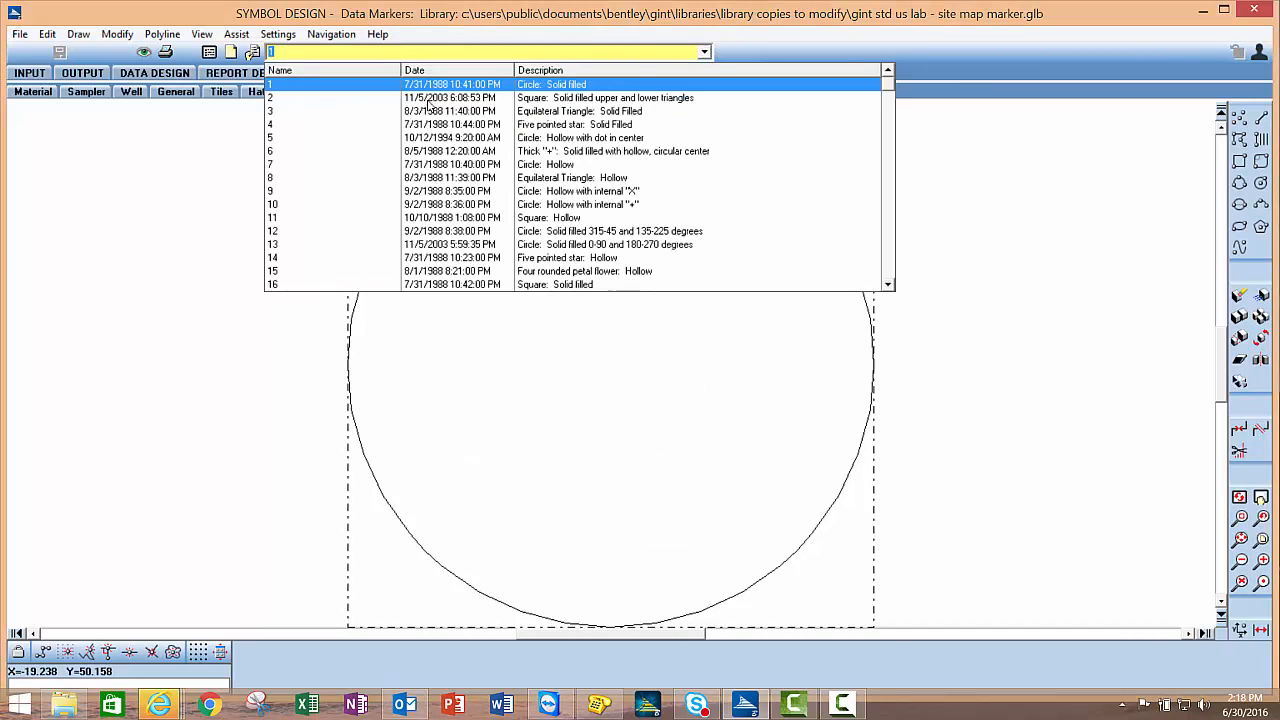
left_click(427, 99)
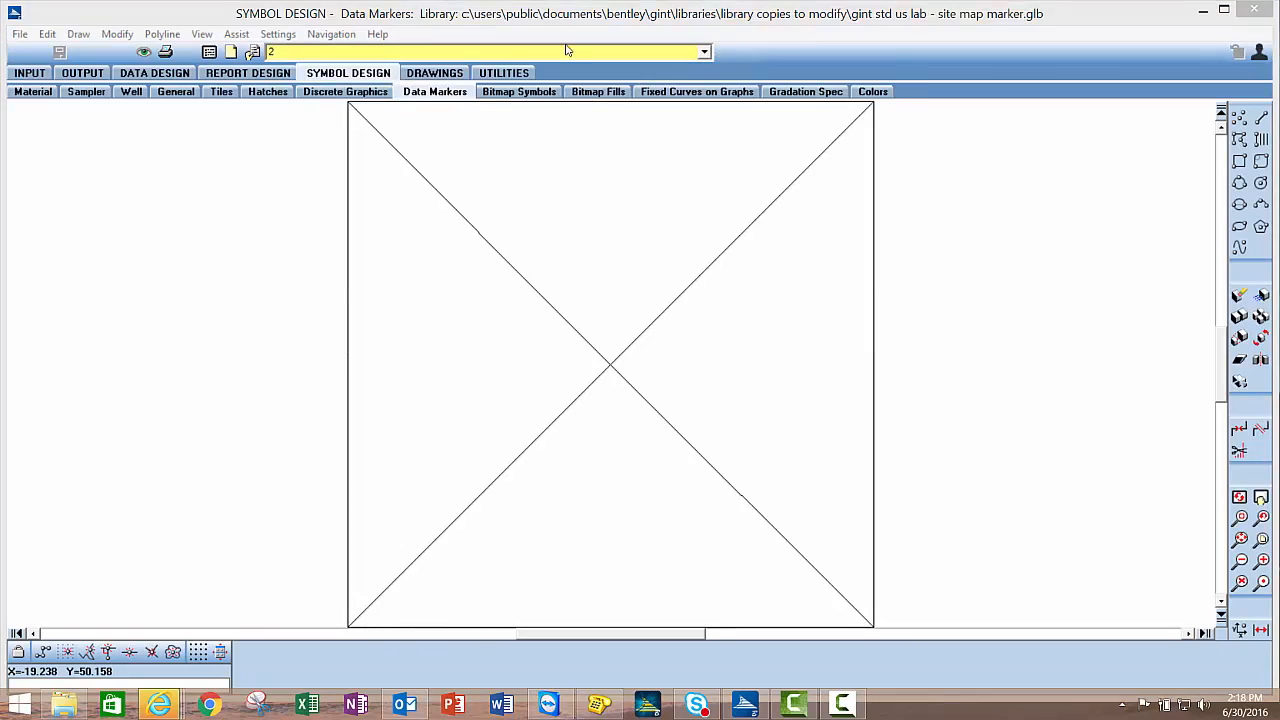
left_click(704, 51)
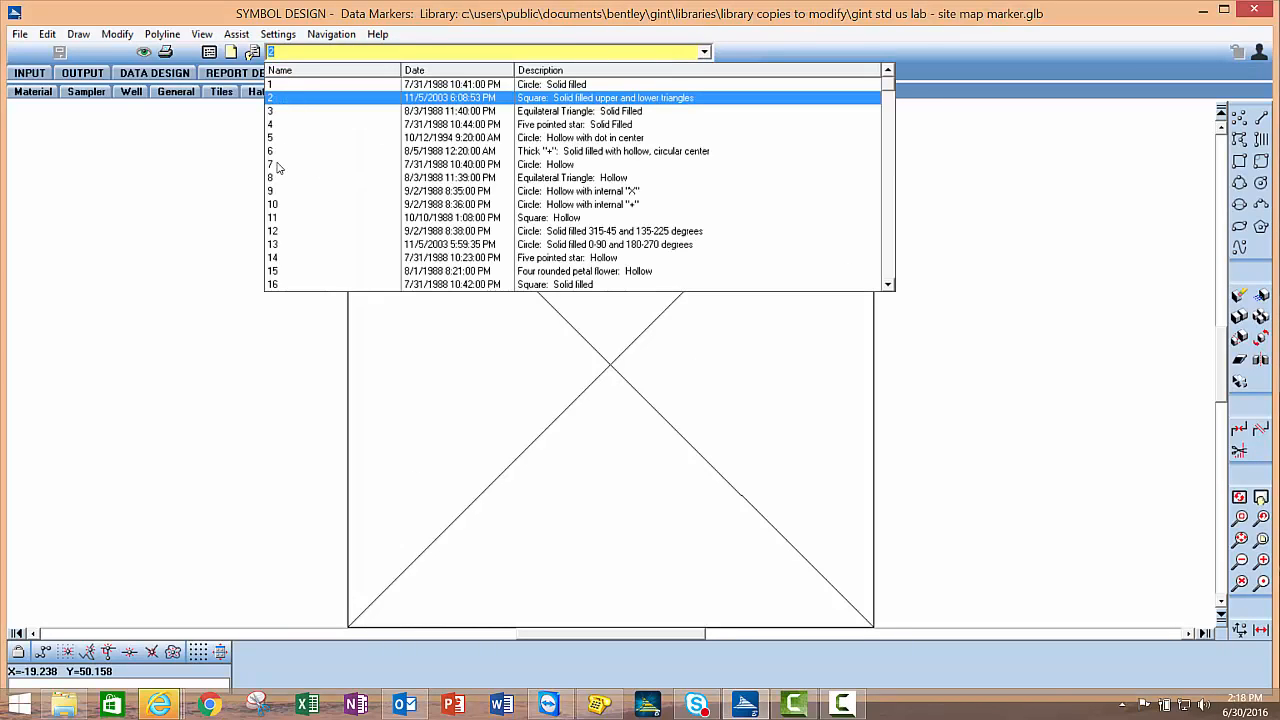
Leave the data marker symbols and return to the project's site map
left_click(118, 77)
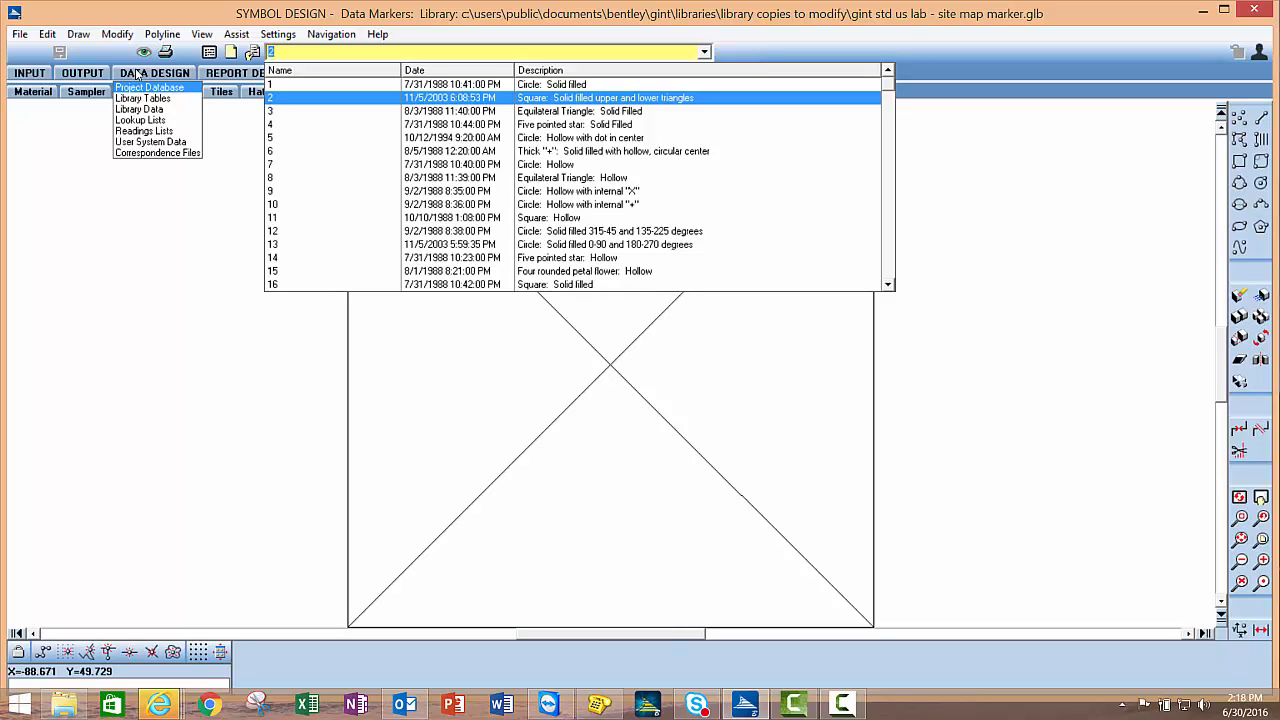
left_click(32, 75)
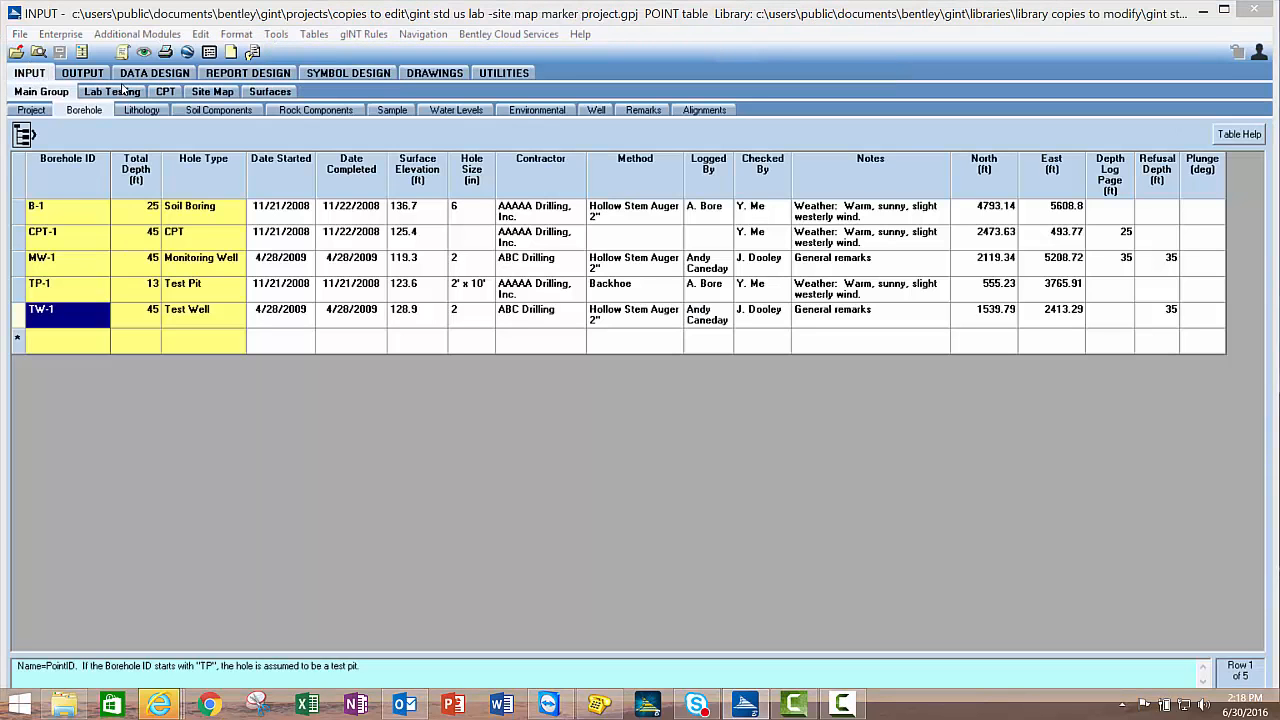
left_click(145, 75)
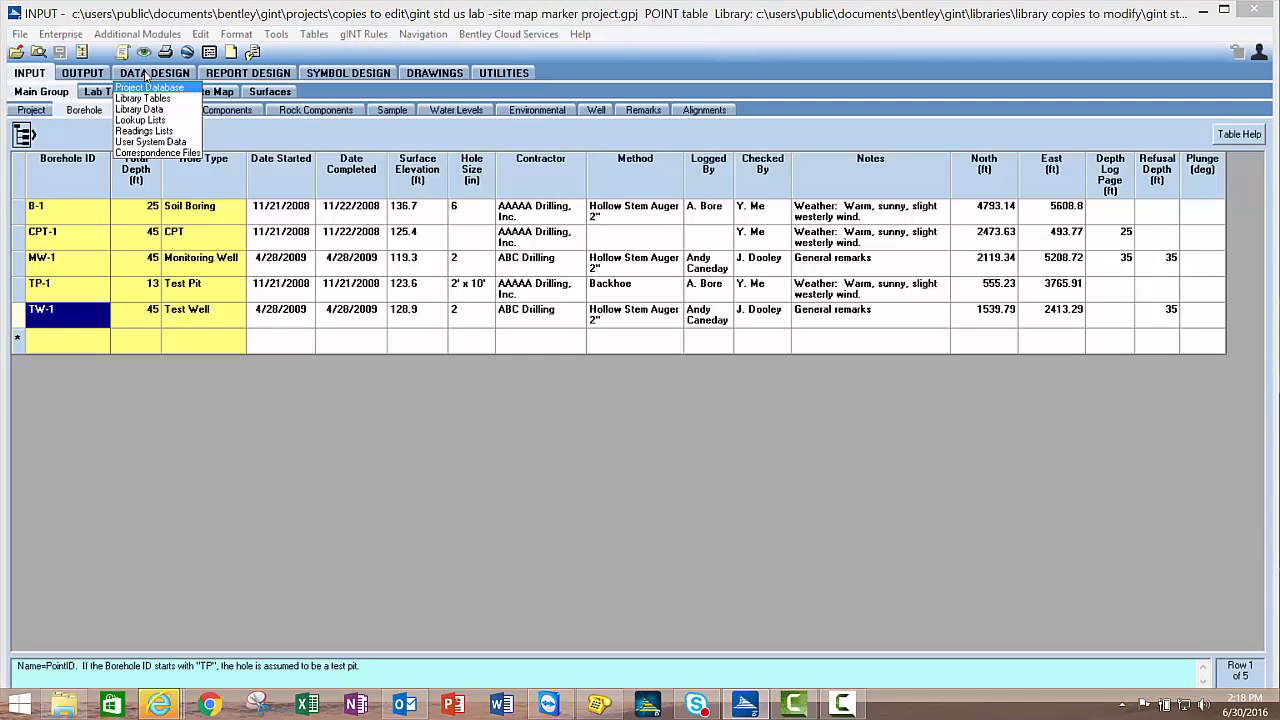
left_click(230, 91)
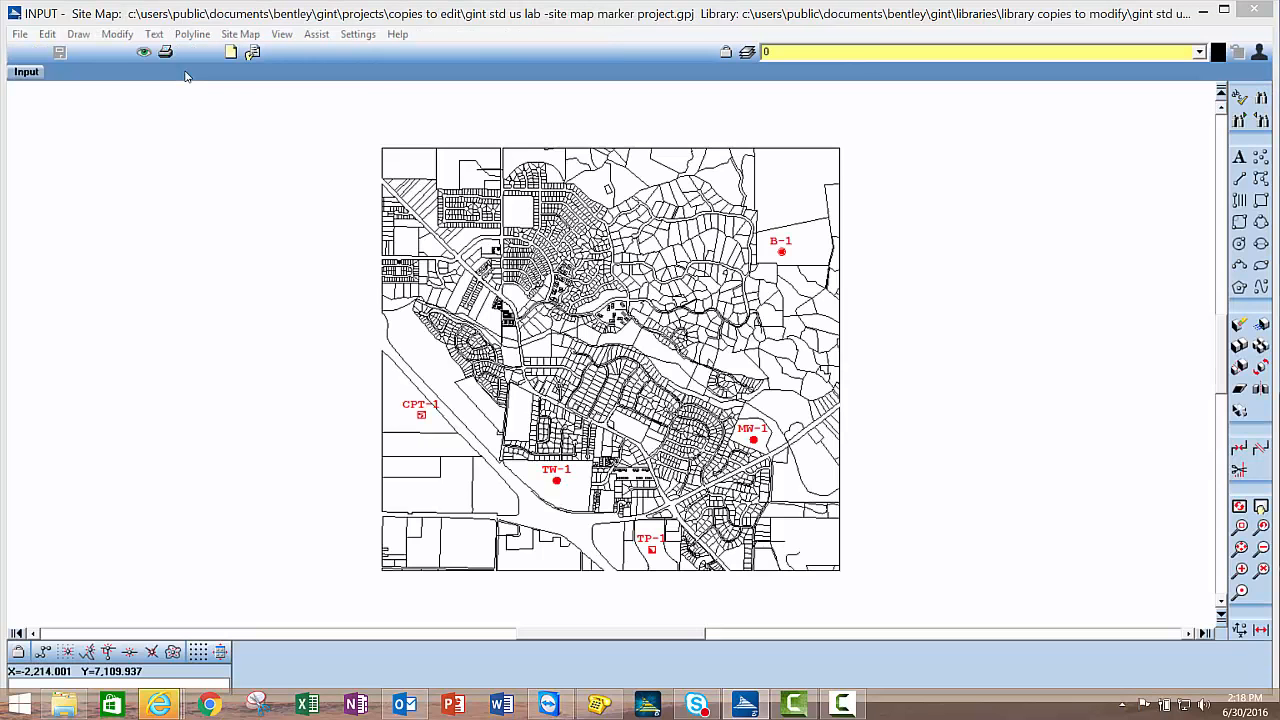
Change the Test Well marker to "5" in the site map's PointID marker expression, apply it and inspect TW-1 at close range
left_click(245, 38)
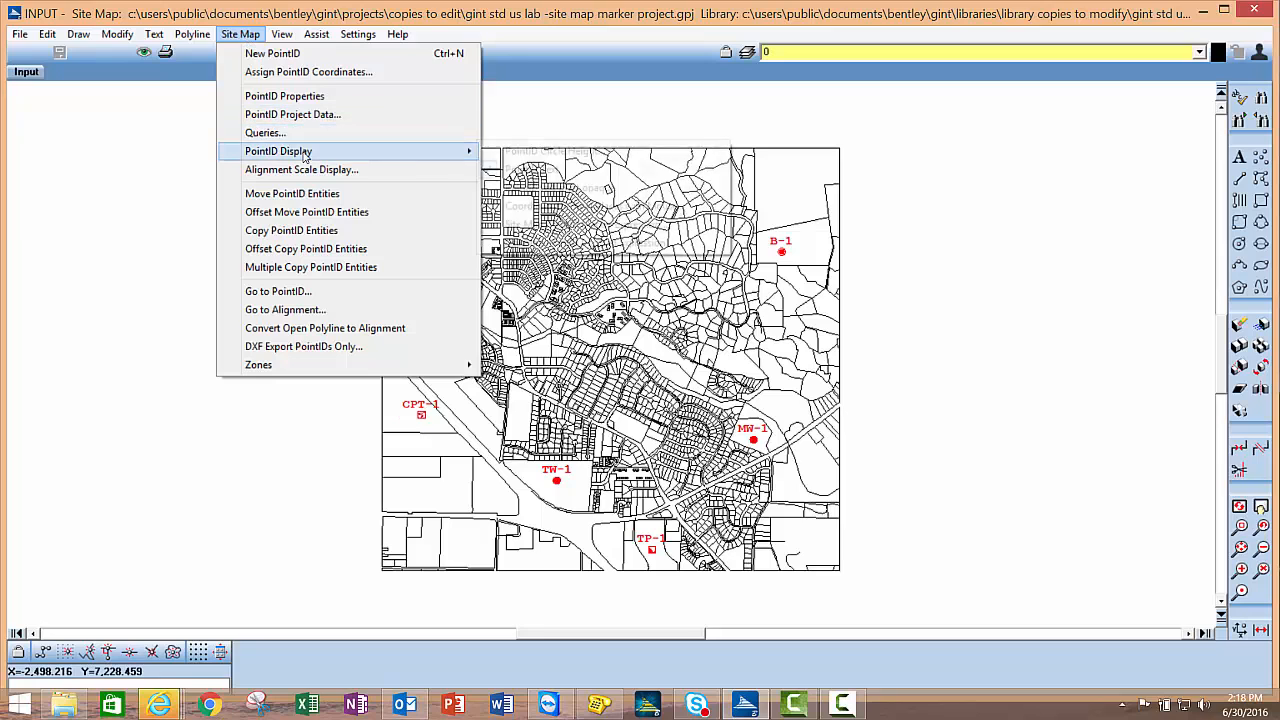
mouse_move(303, 155)
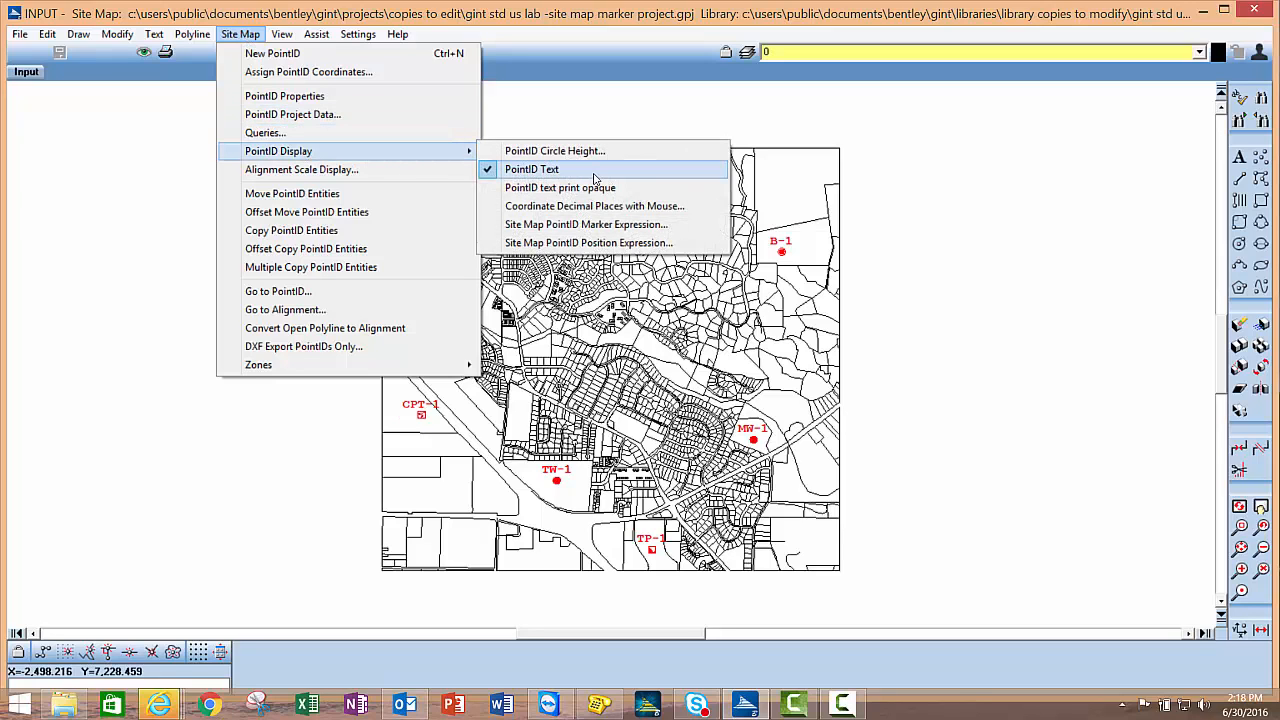
left_click(614, 225)
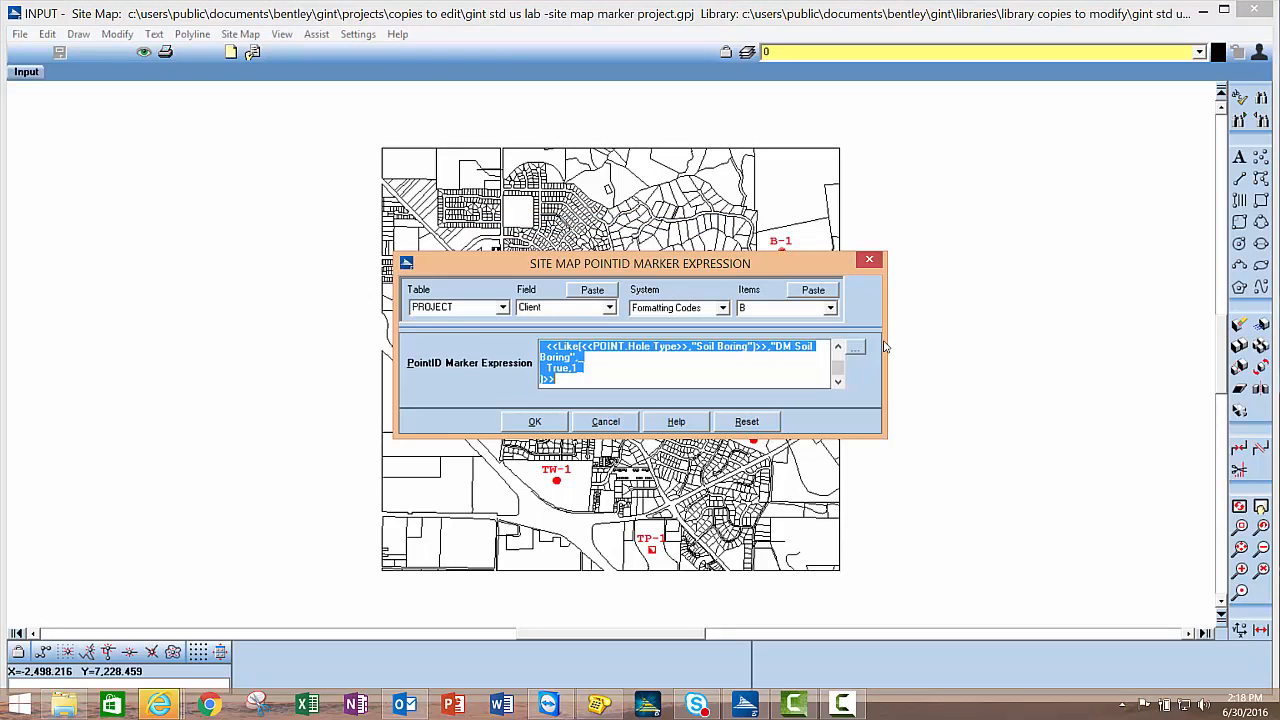
left_click(856, 347)
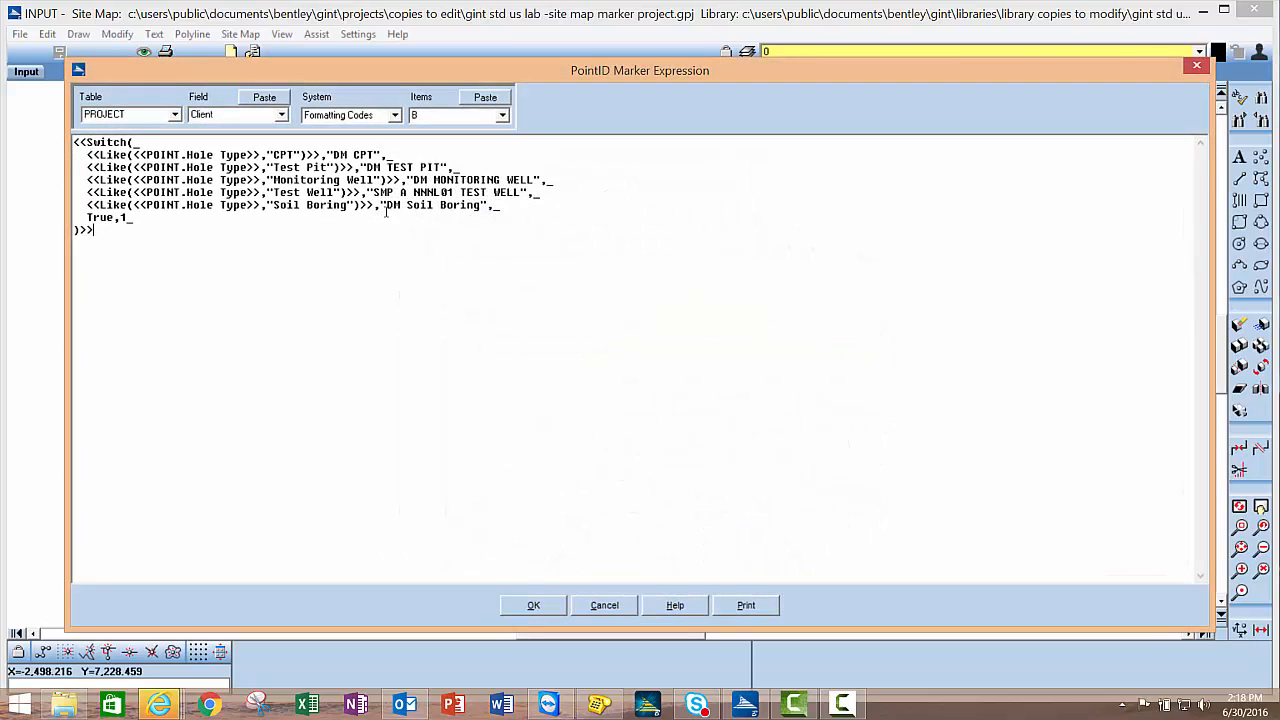
left_click_drag(373, 192, 522, 195)
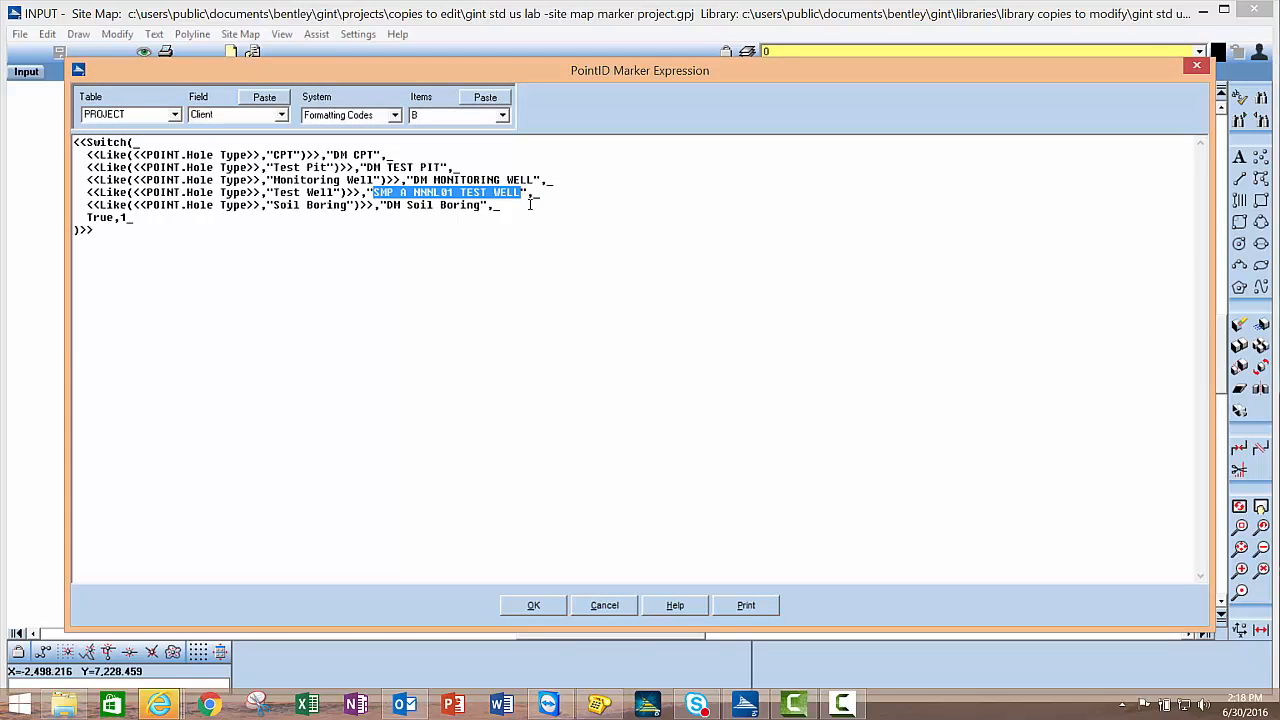
type("5")
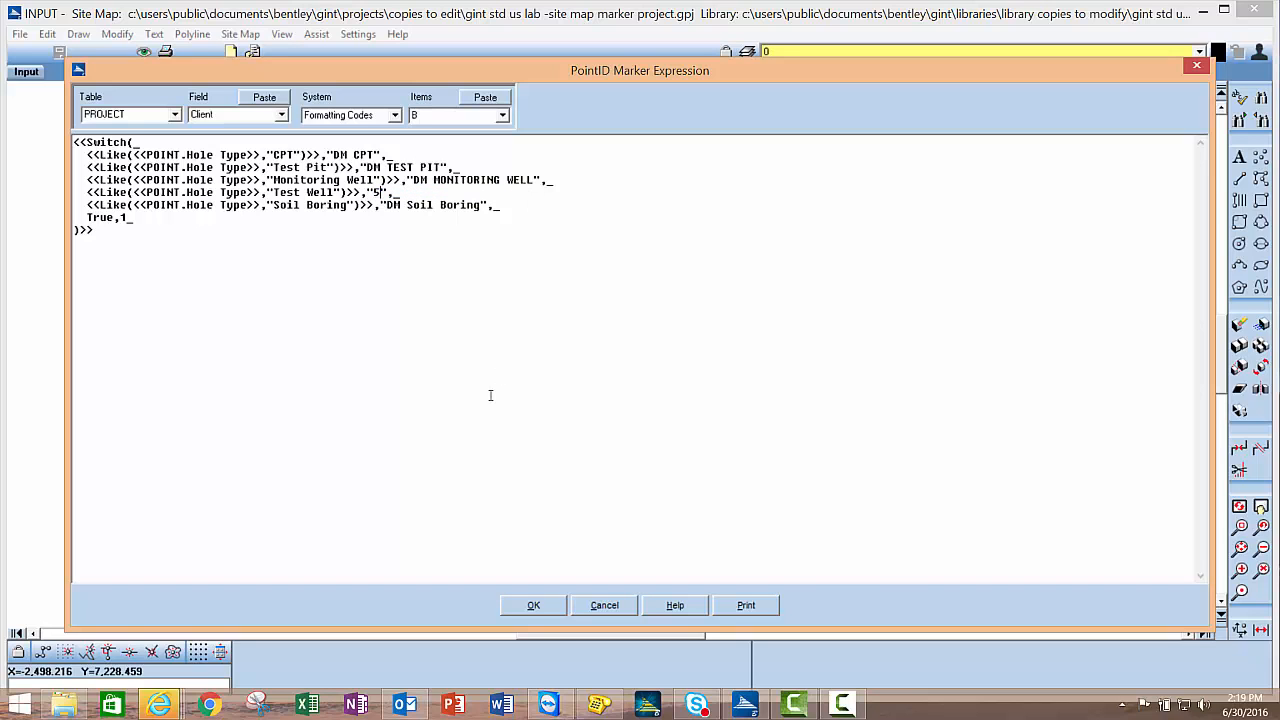
left_click(535, 610)
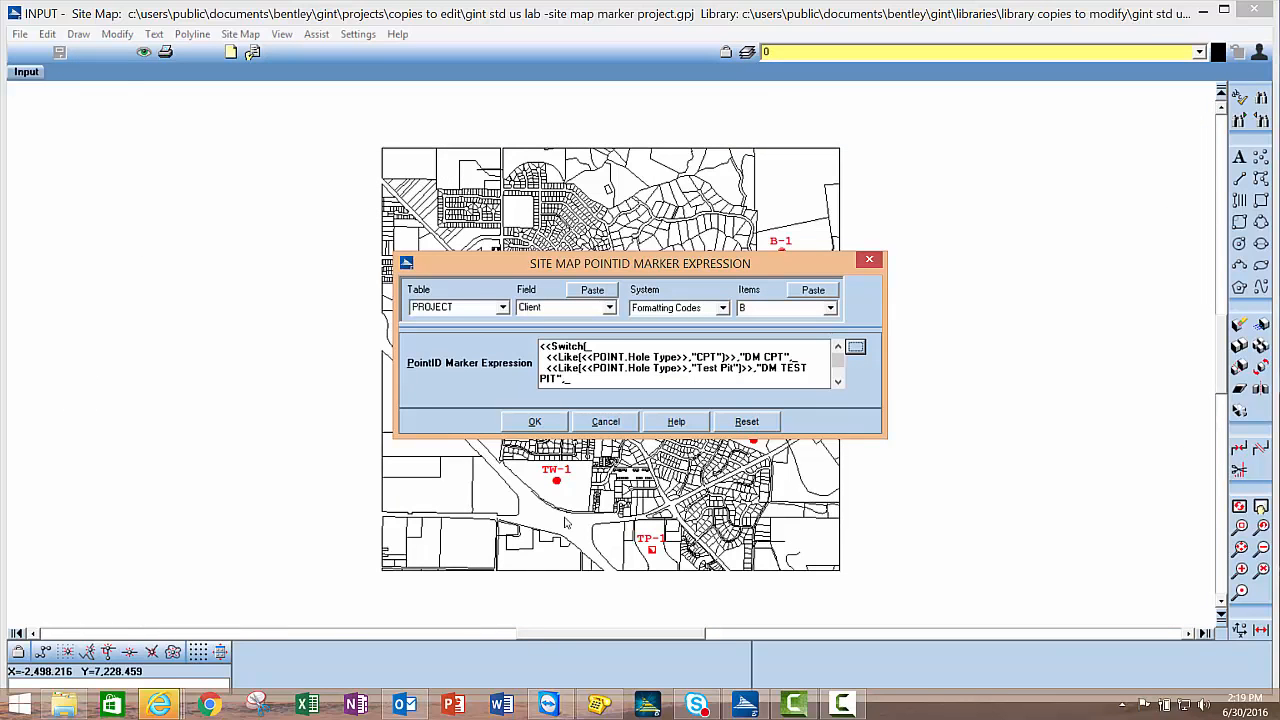
left_click(540, 428)
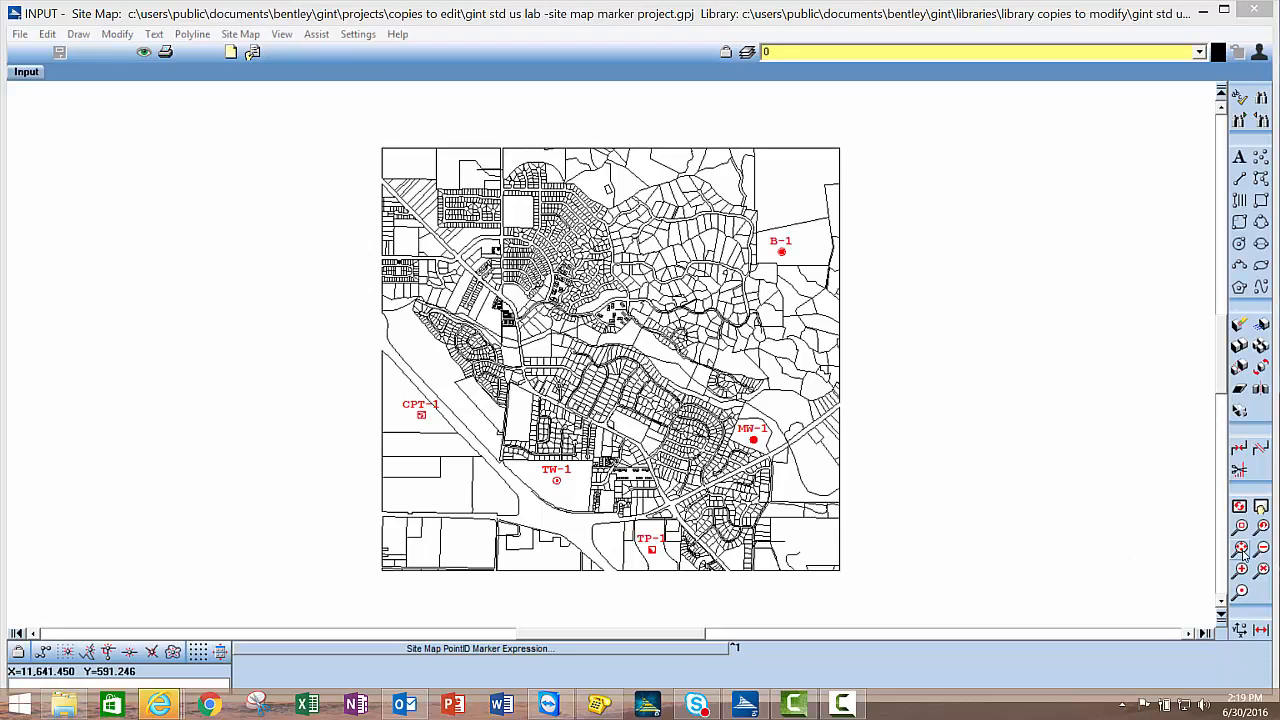
left_click(1241, 590)
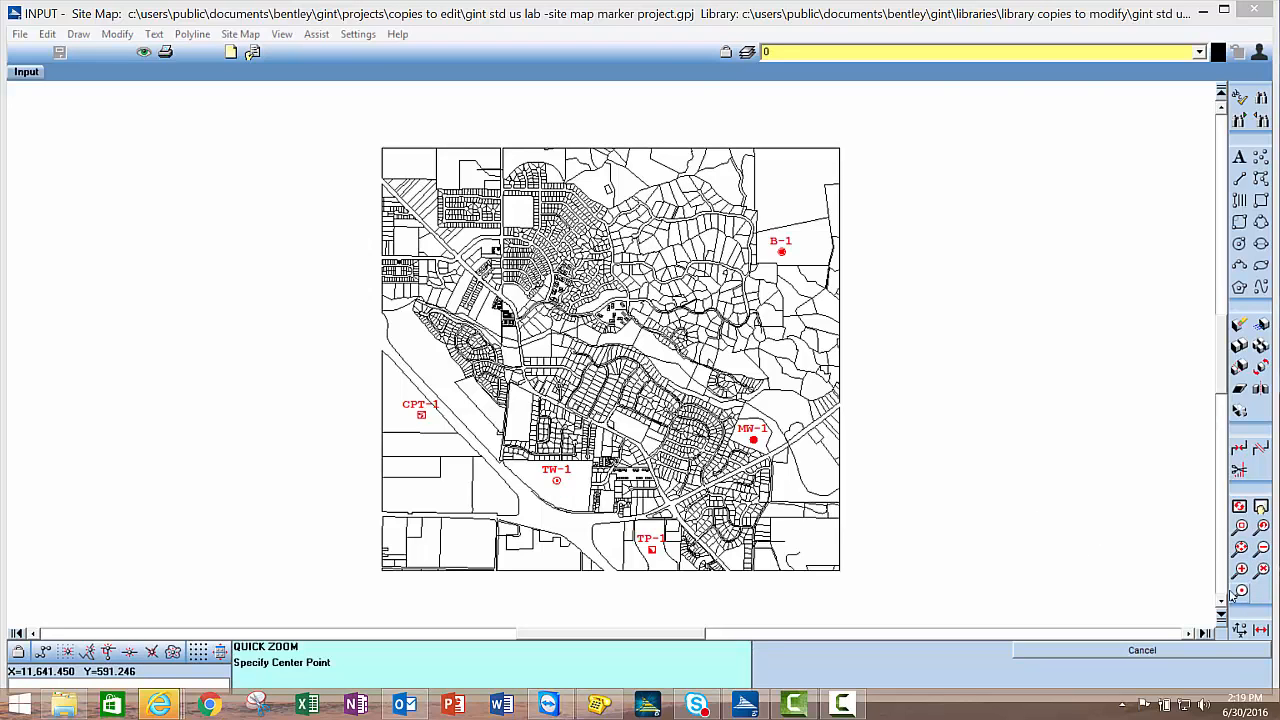
left_click(585, 440)
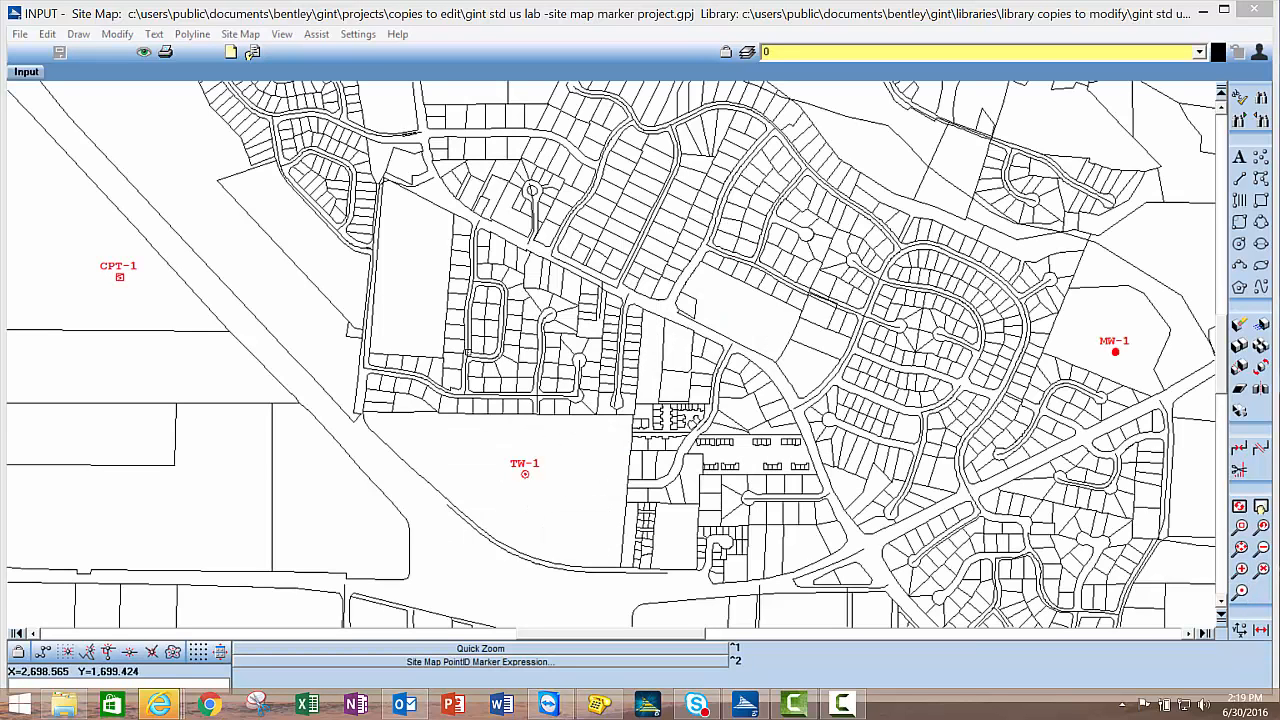
Rename the five Borehole IDs B-1, CPT-1, MW-1, TP-1 and TW-1 as 1, 2, 3, 4 and 5 in the Borehole table
left_click(22, 69)
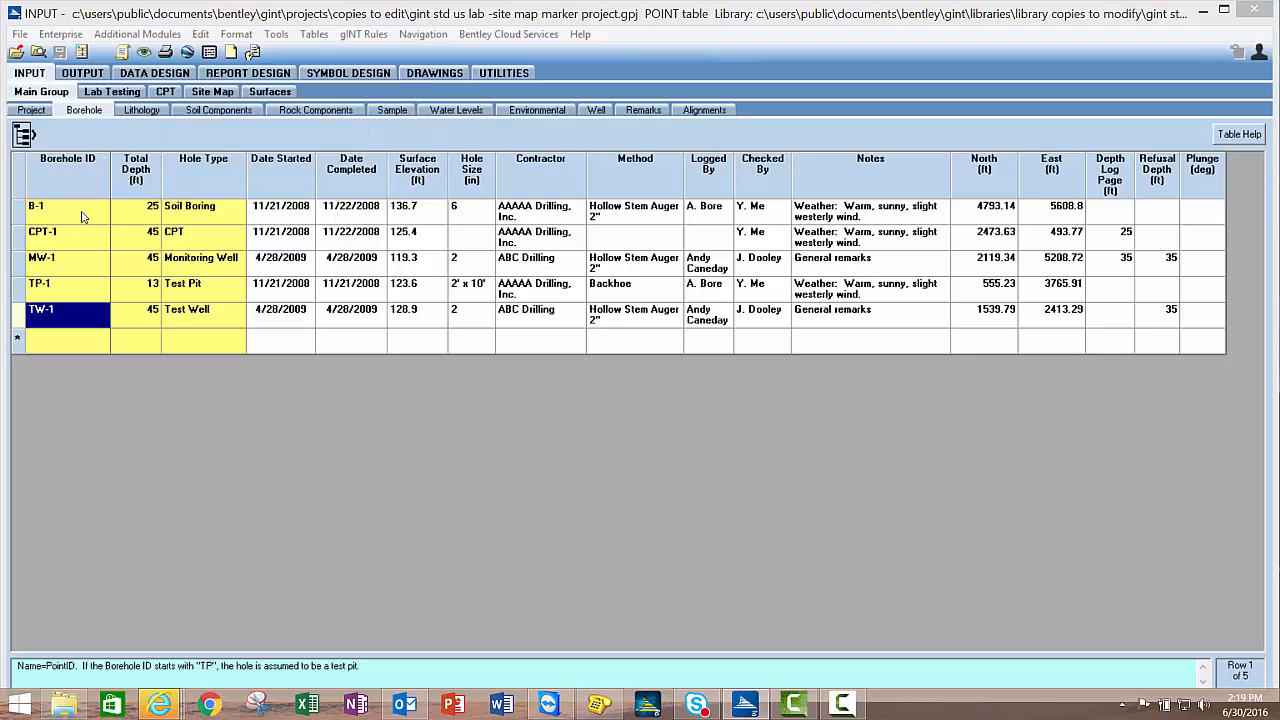
left_click(82, 216)
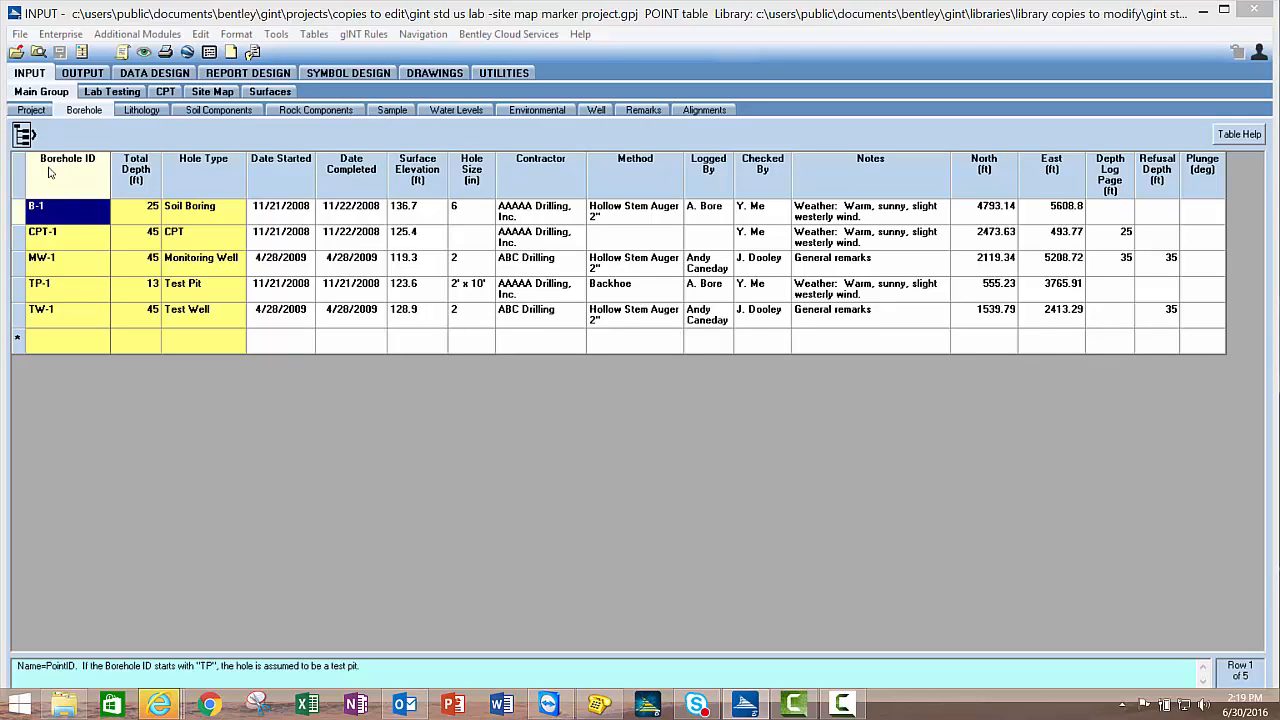
type("1")
key("Down")
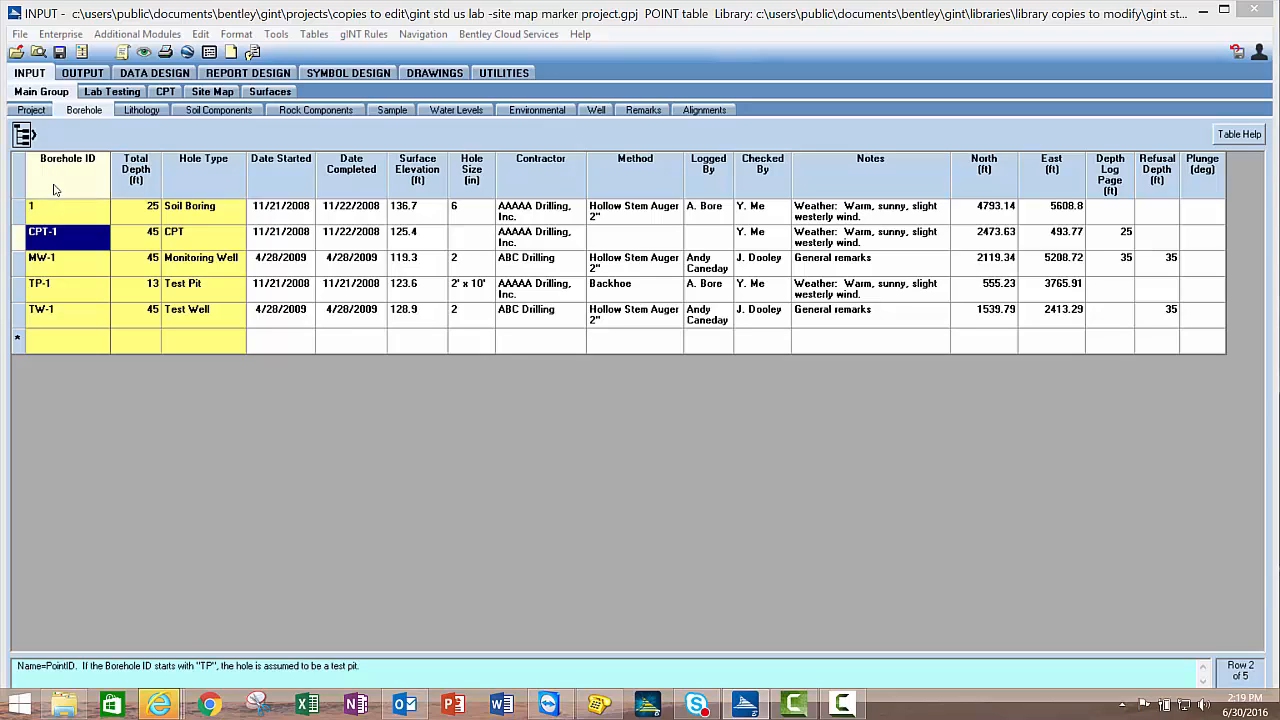
type("2")
key("Down")
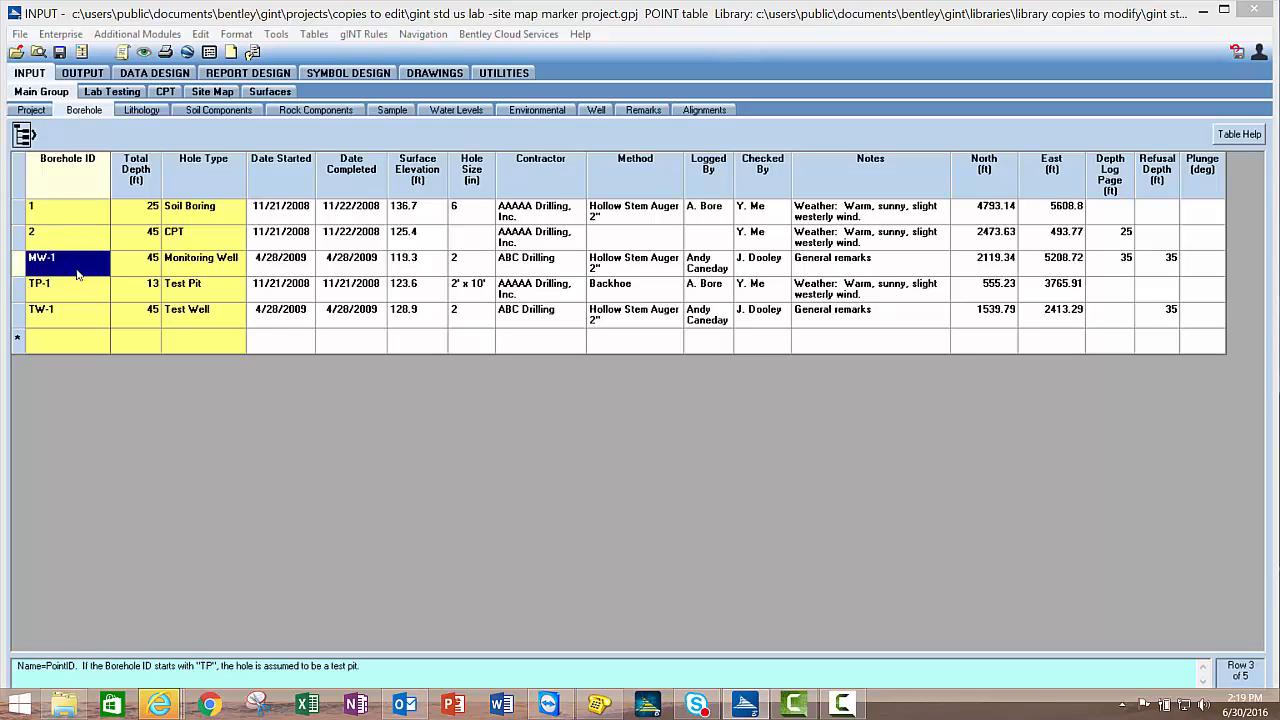
type("3")
key("Down")
type("4")
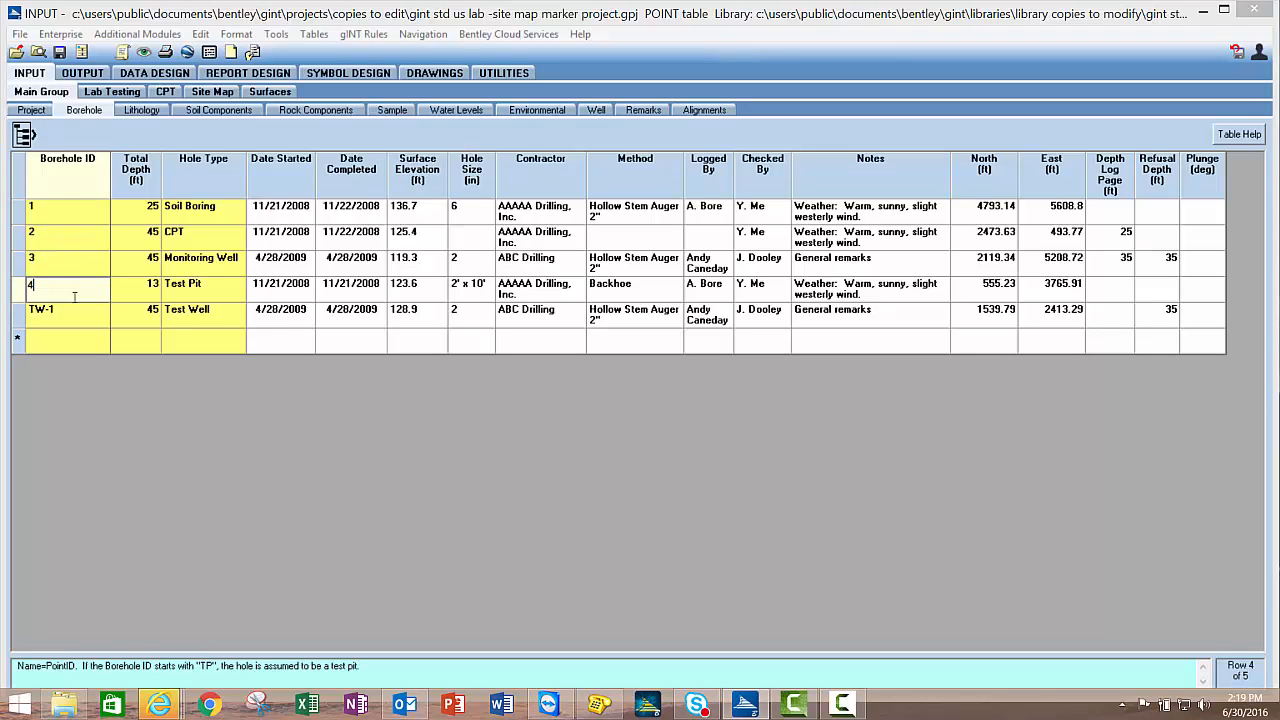
key("Down")
type("5")
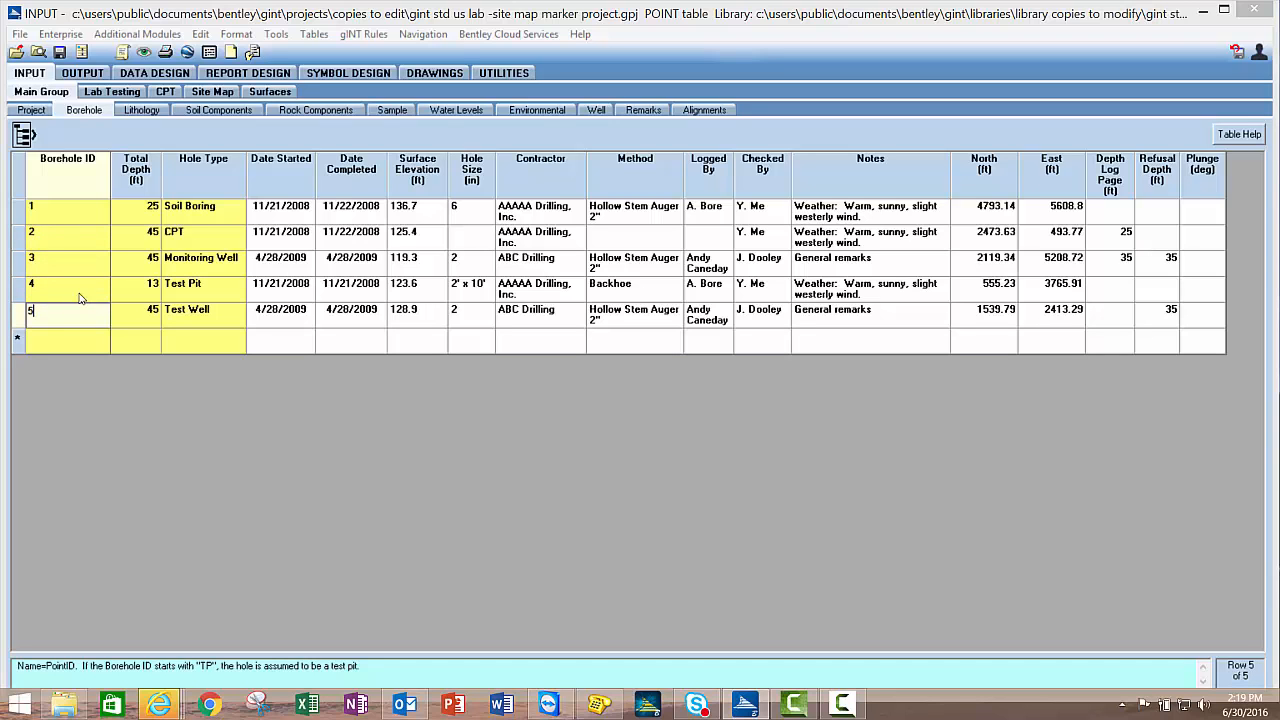
key("Up")
Examine the renumbered boreholes' markers on the site map, with borehole 2 at close range, and recheck them against the Borehole table
left_click(196, 91)
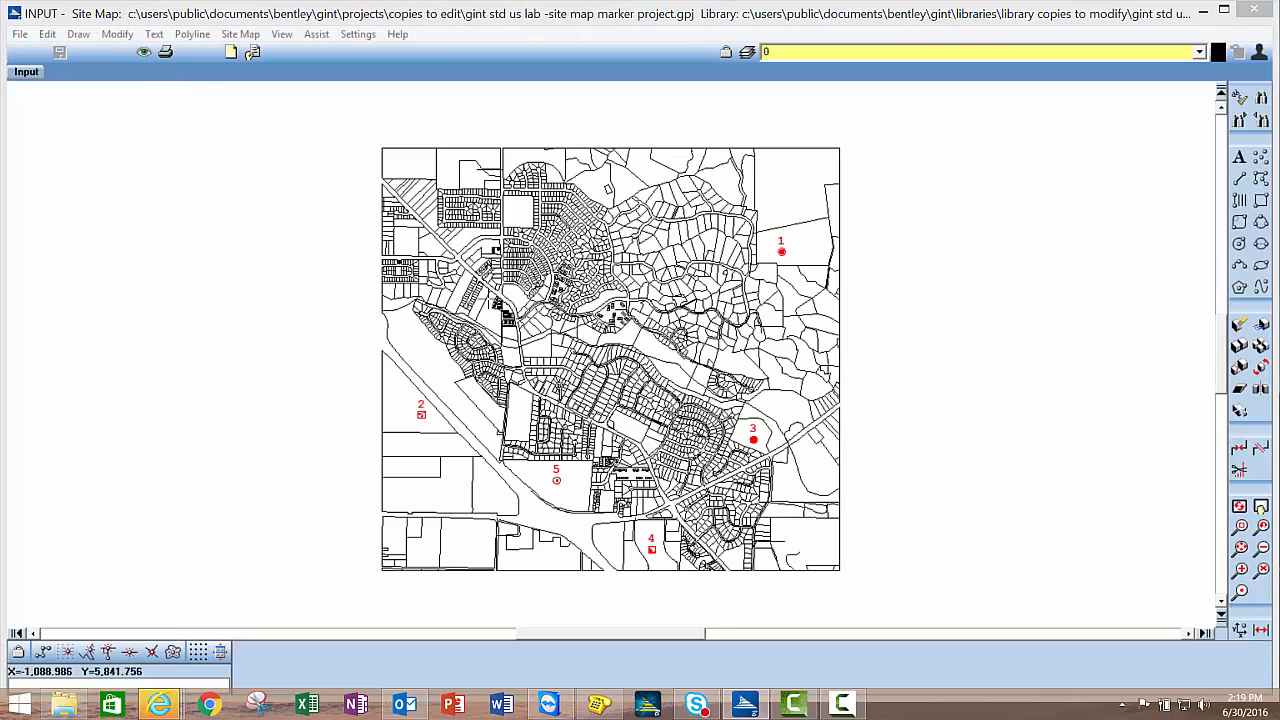
left_click(1241, 591)
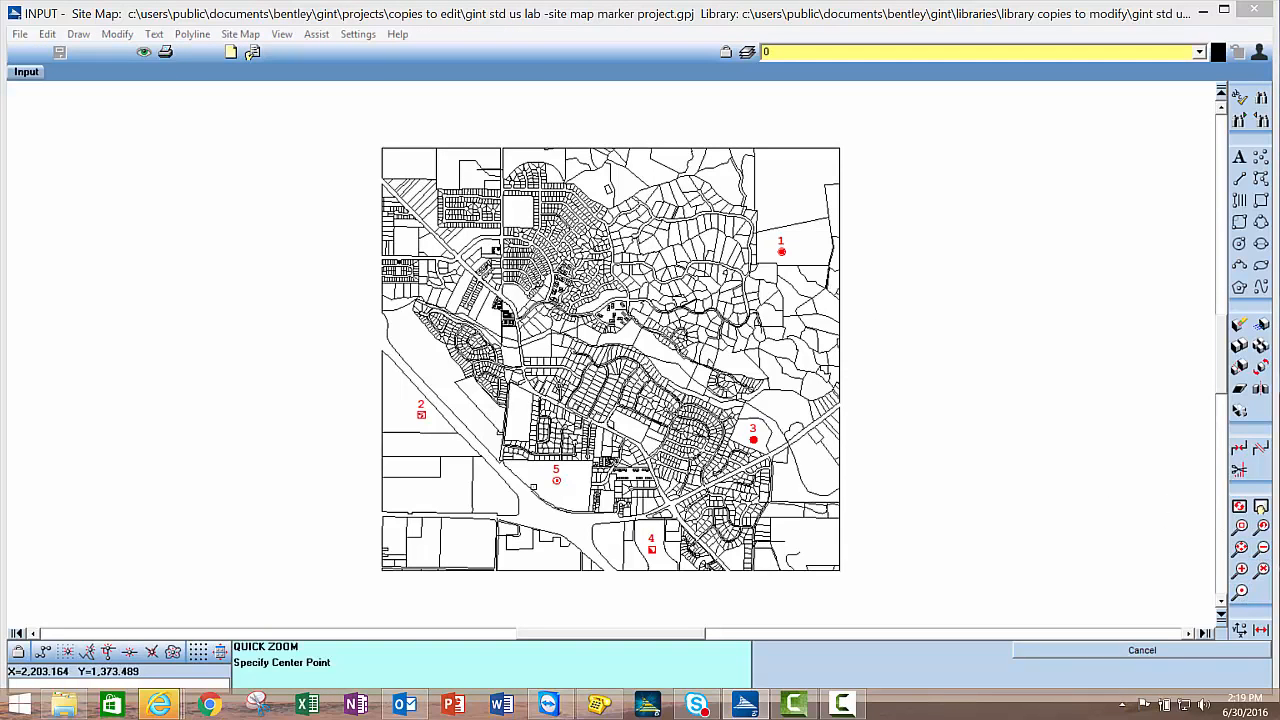
left_click(428, 412)
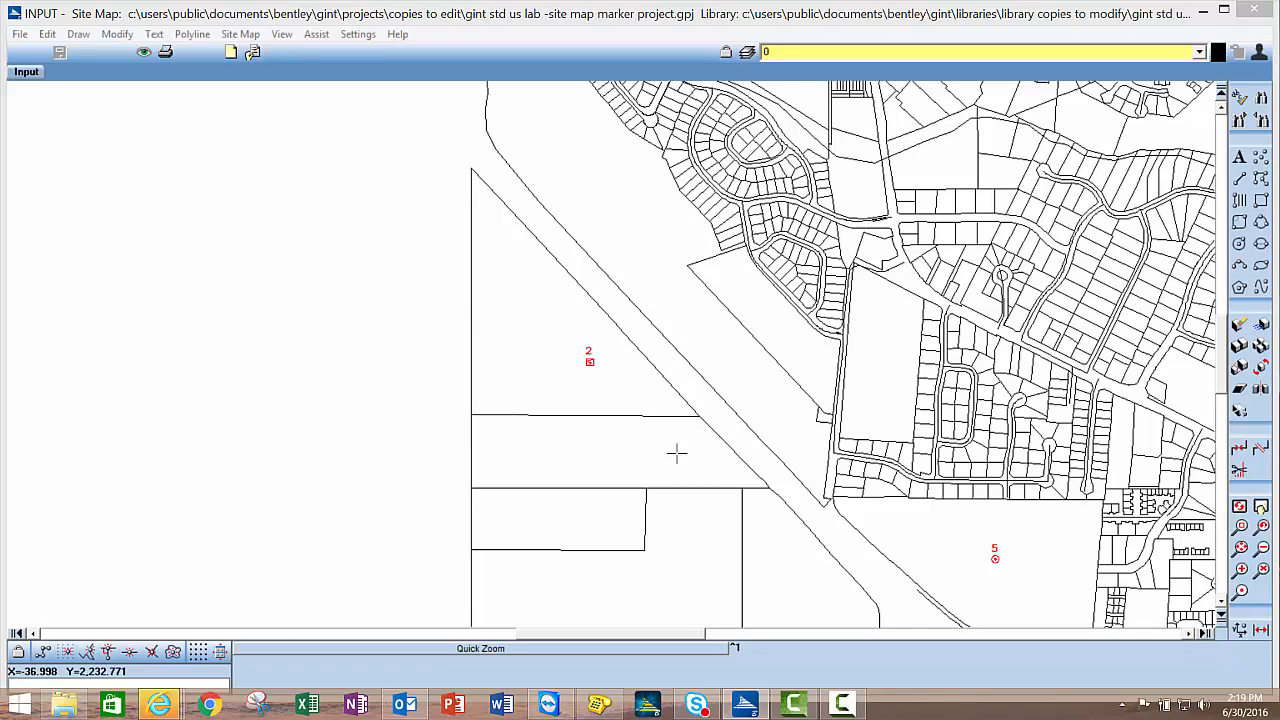
left_click(1240, 548)
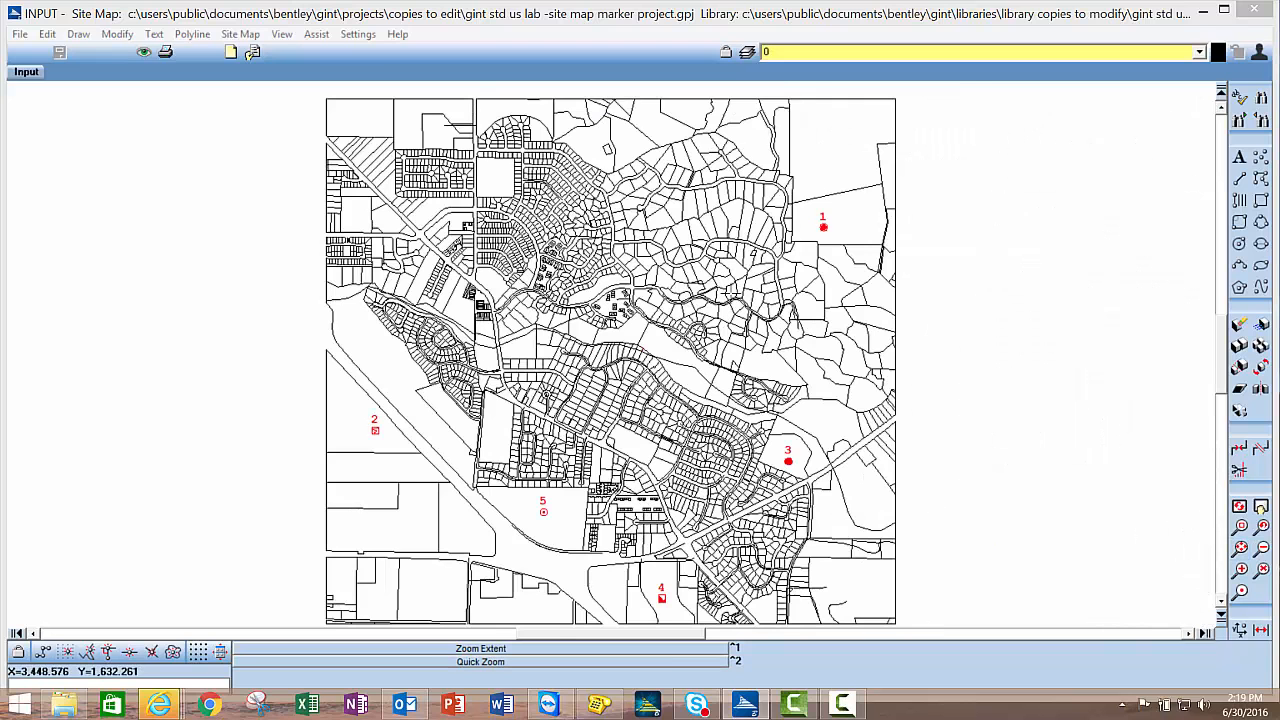
left_click(26, 70)
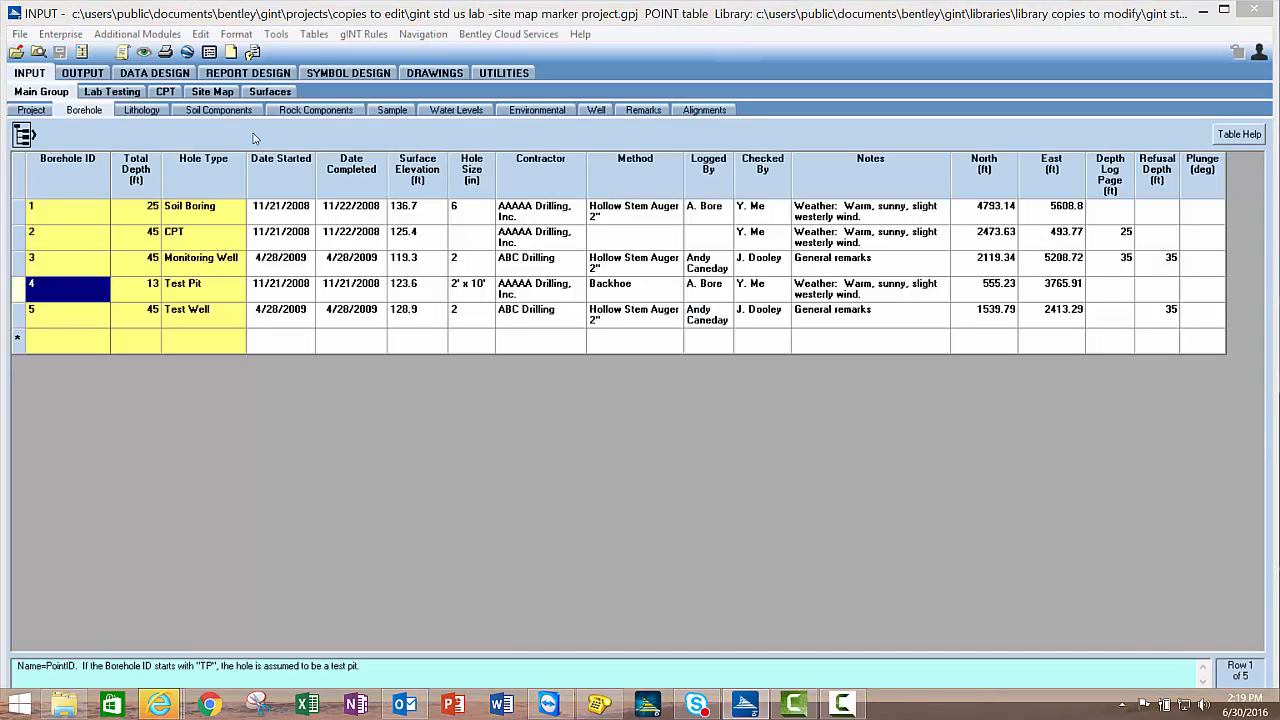
left_click(210, 91)
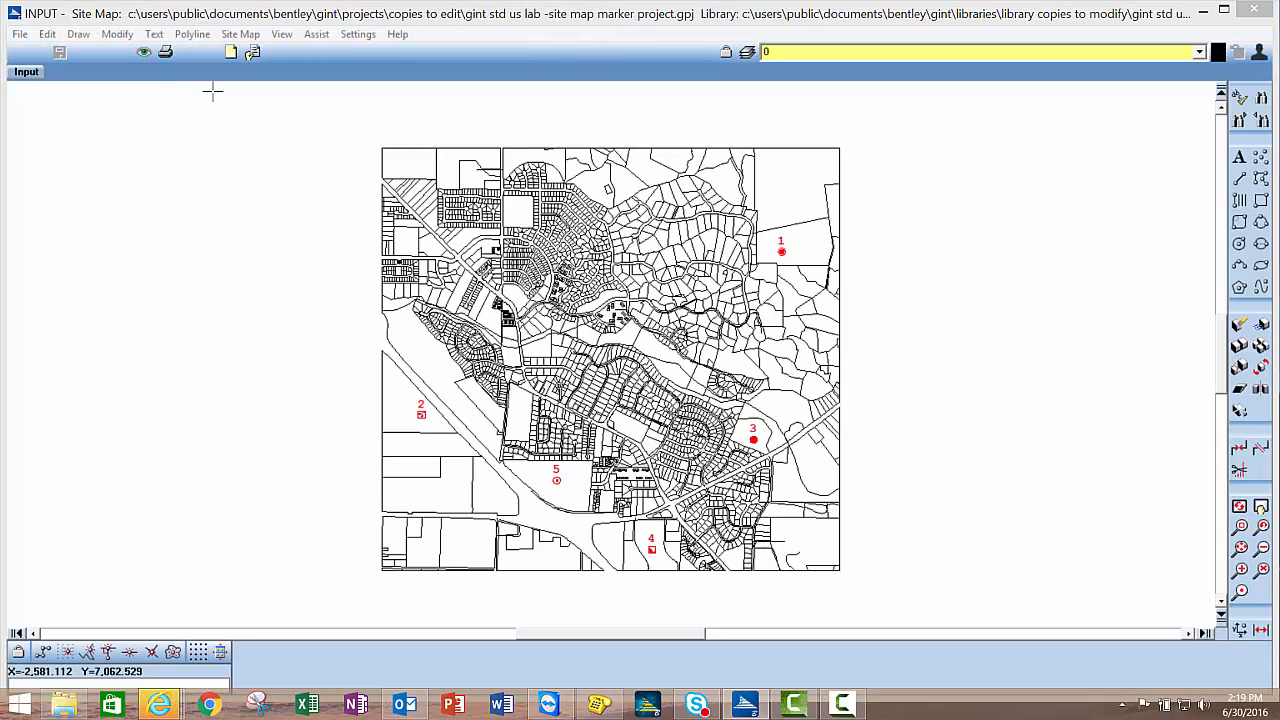
Store the site map's full PointID marker expression as User System Data item "Site Map DM Override" and apply the reference in its place
left_click(240, 34)
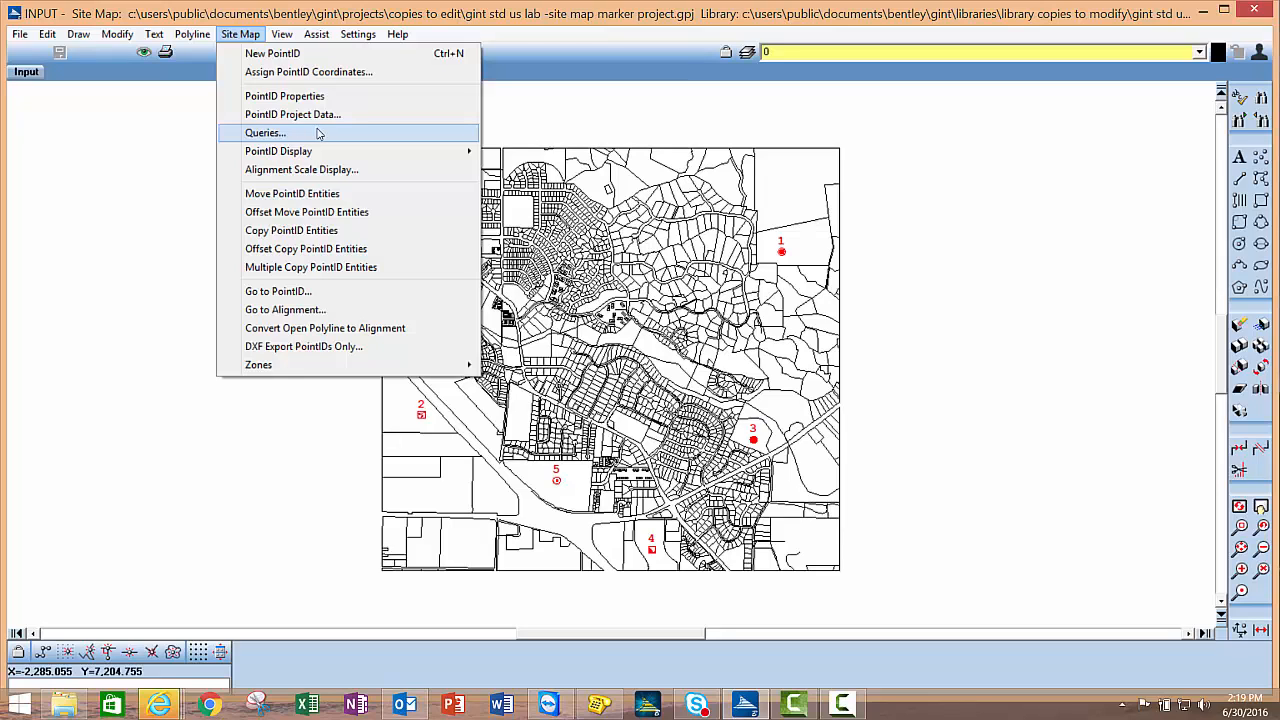
mouse_move(322, 152)
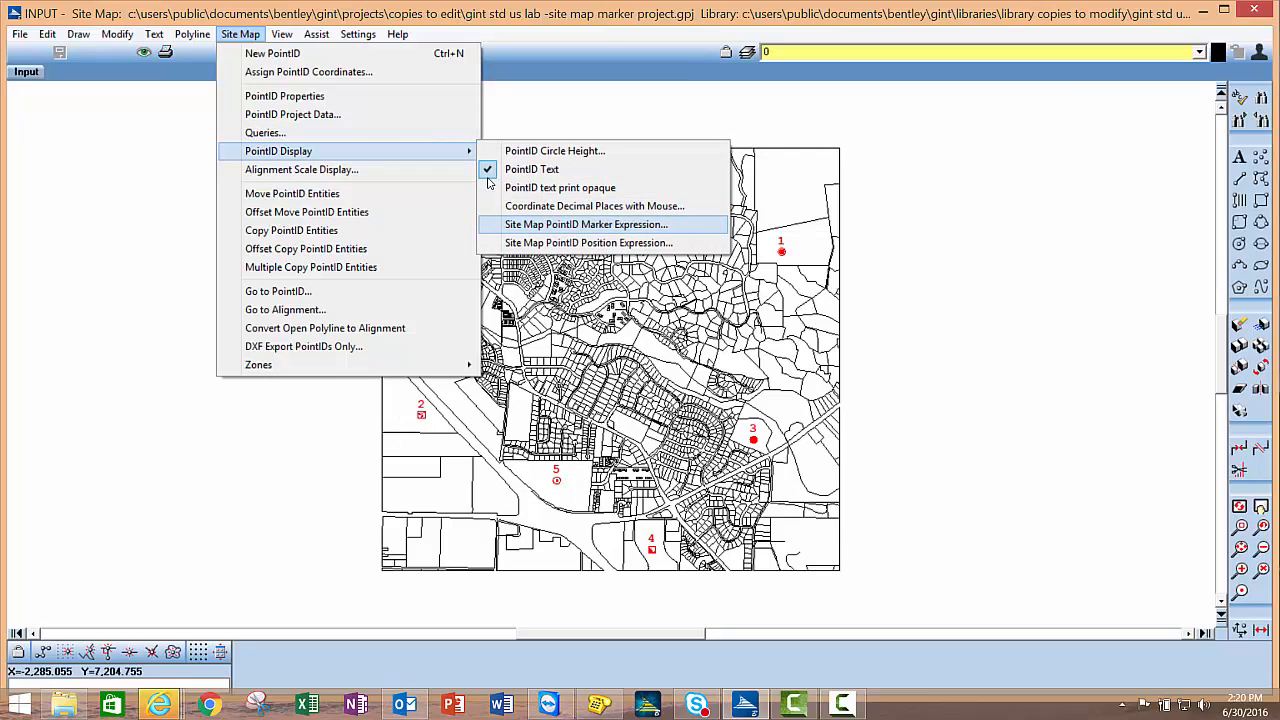
left_click(590, 224)
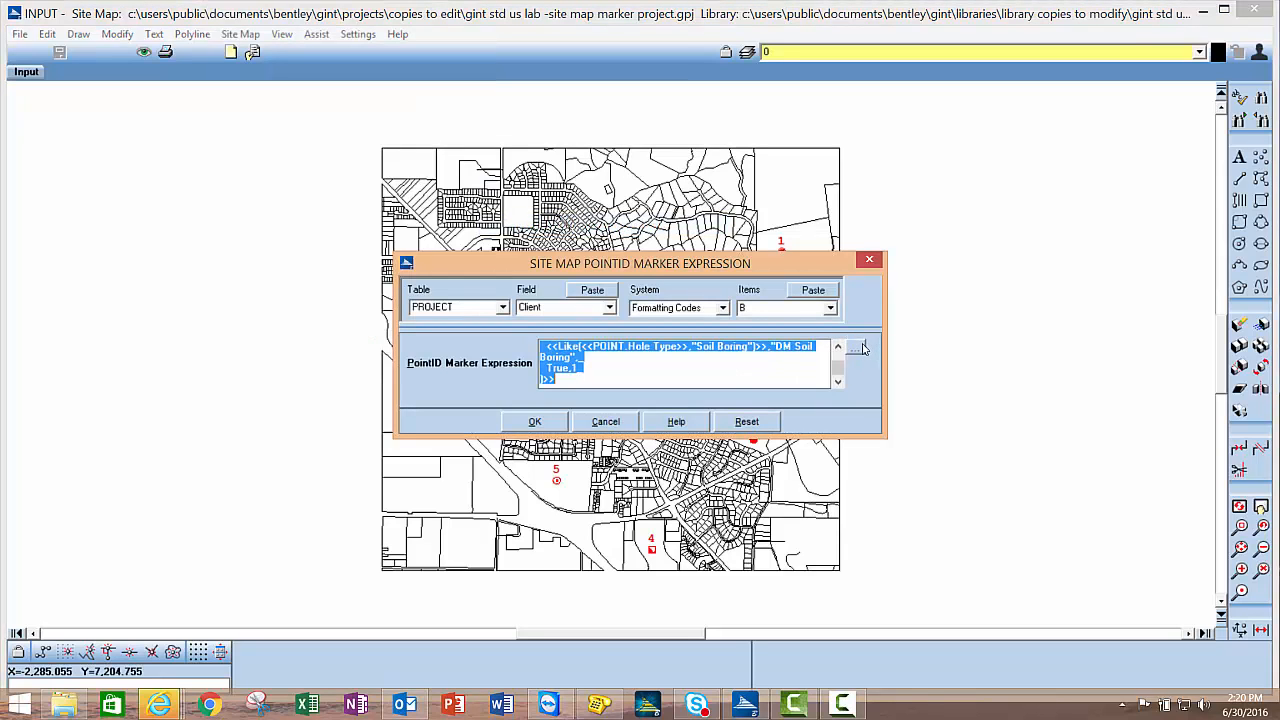
left_click(860, 347)
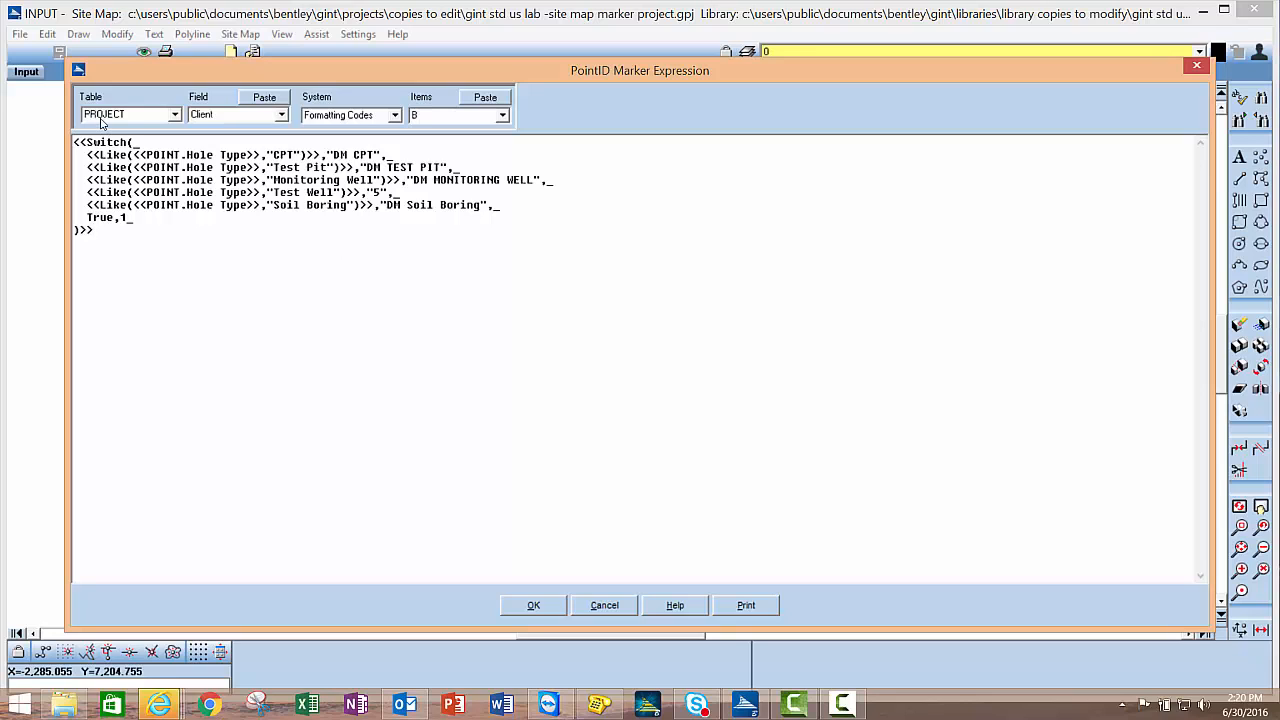
left_click_drag(74, 142, 149, 227)
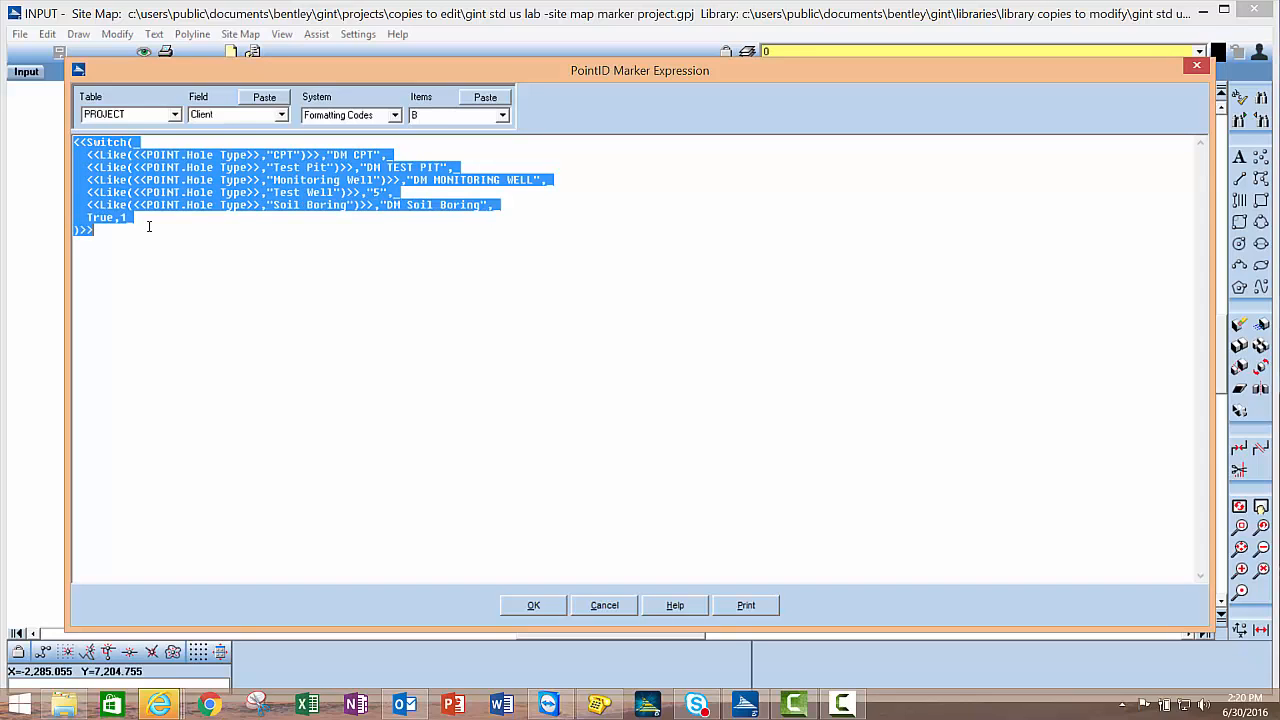
right_click(187, 180)
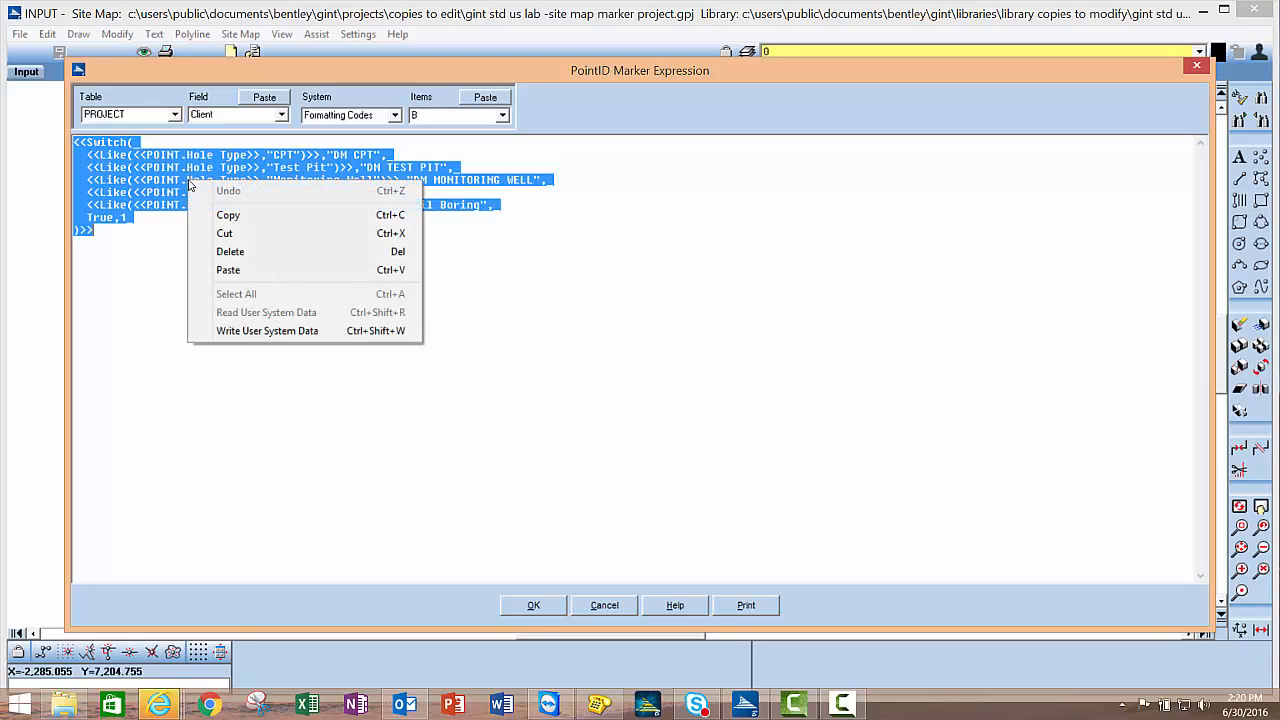
key("Return")
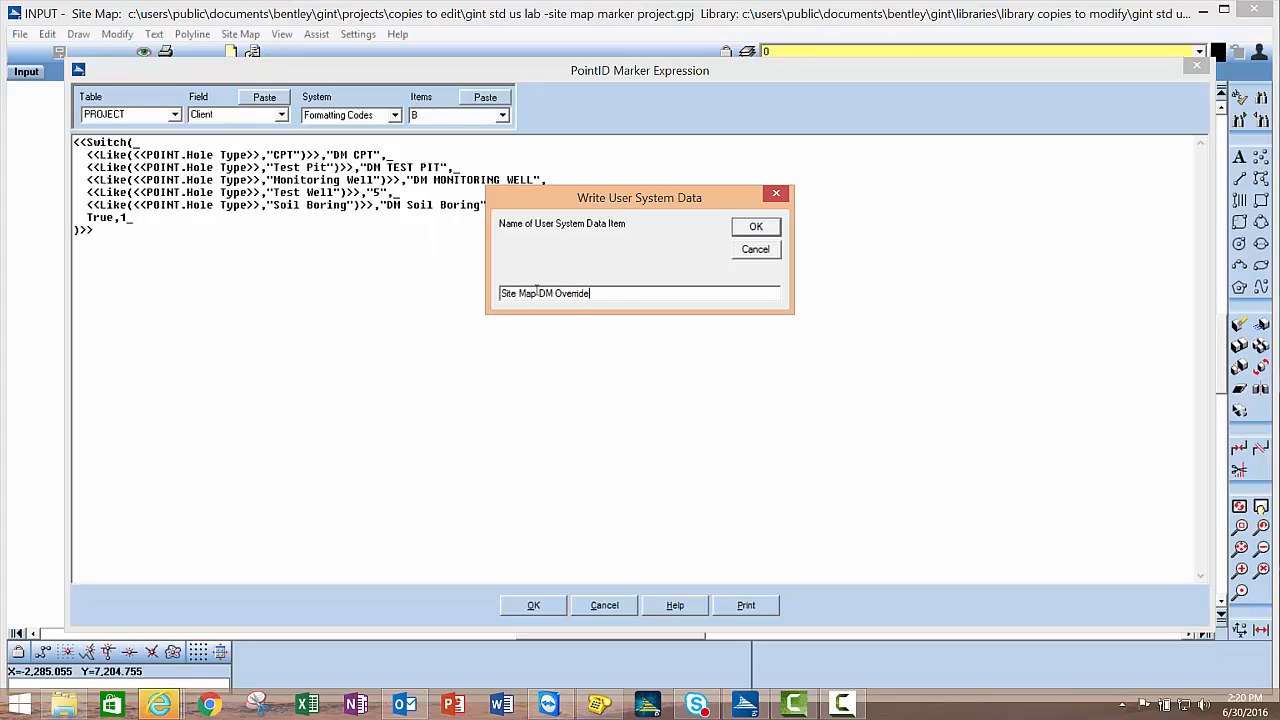
left_click(757, 227)
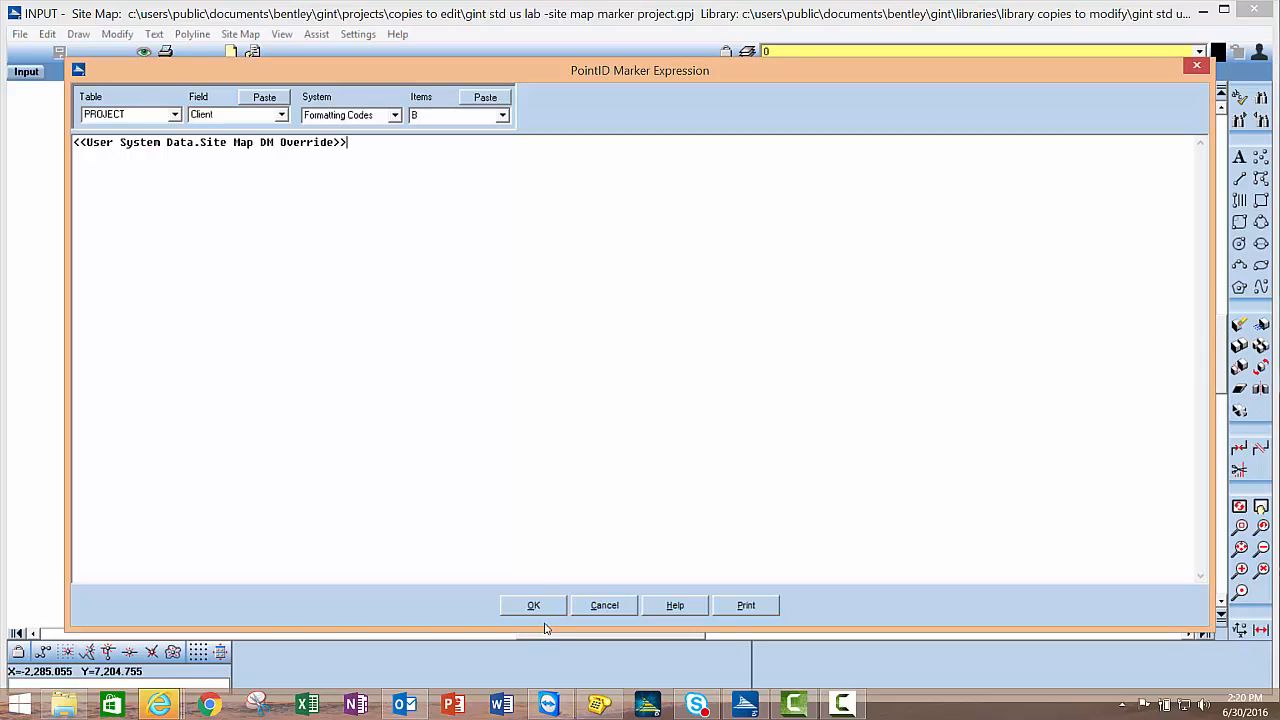
left_click(535, 606)
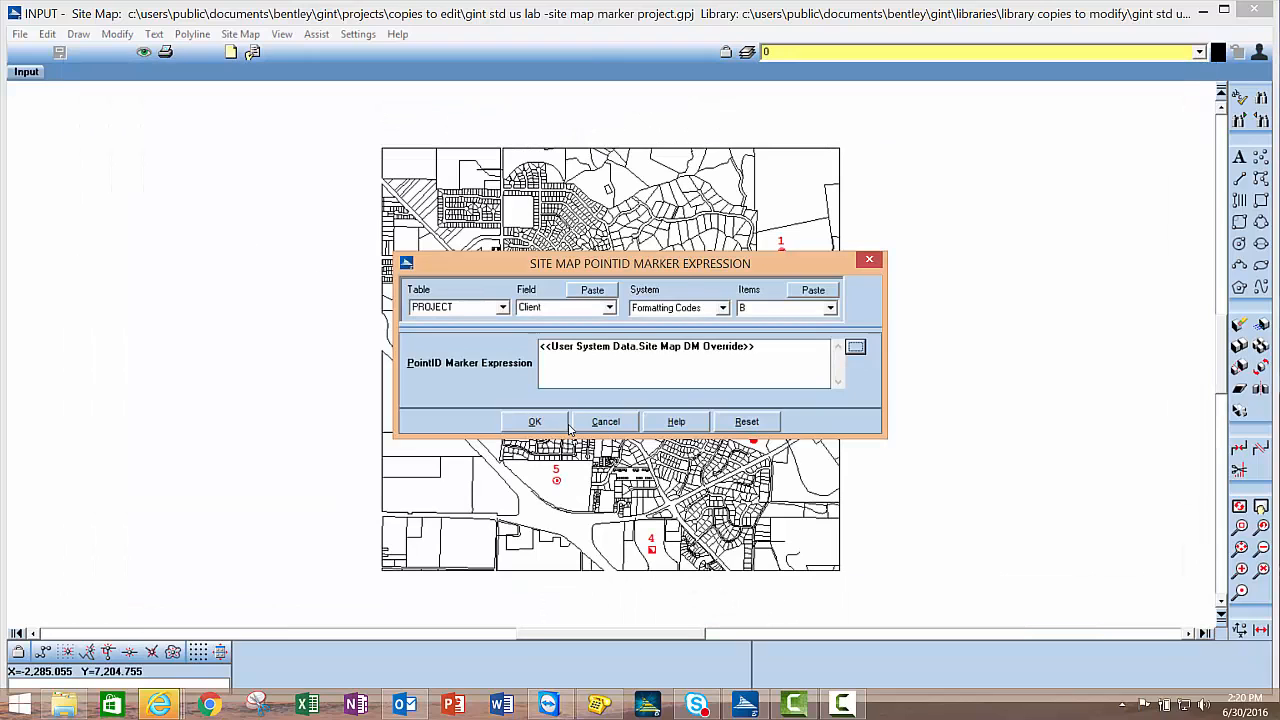
left_click(562, 424)
Leave the site map and review the "Site Map DM Override" item in the library's User System Data
left_click(30, 74)
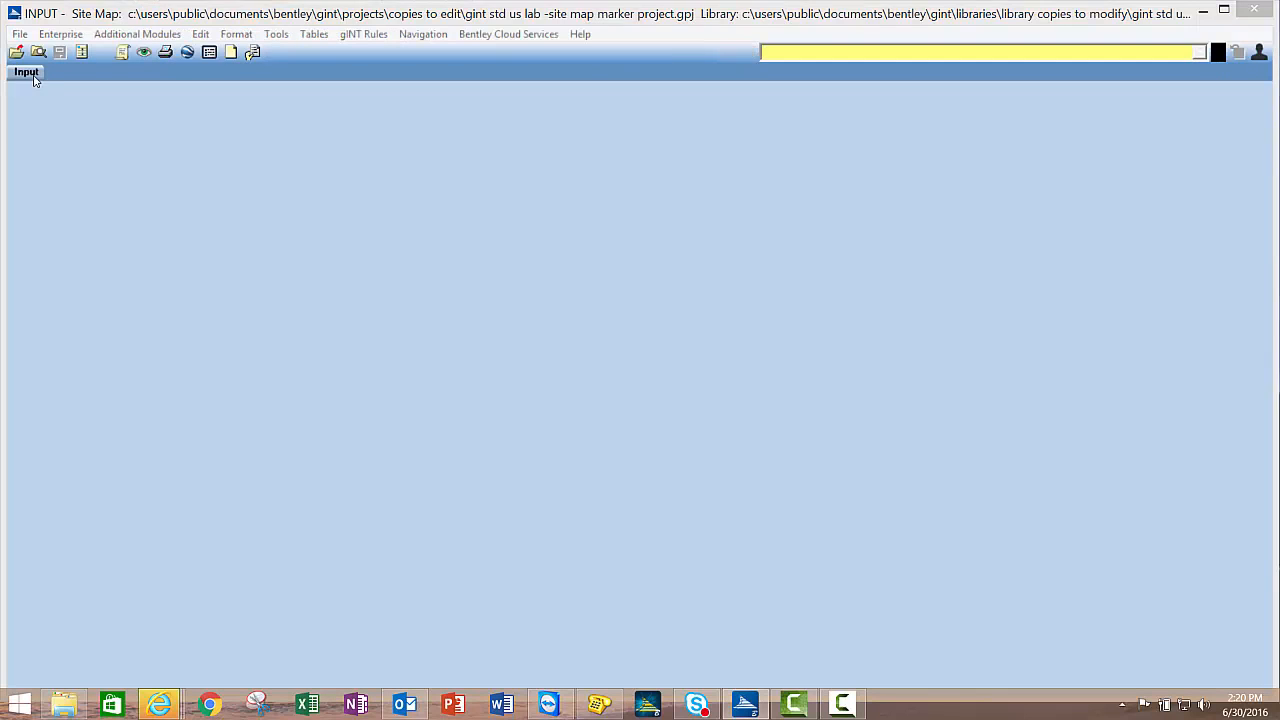
left_click(172, 75)
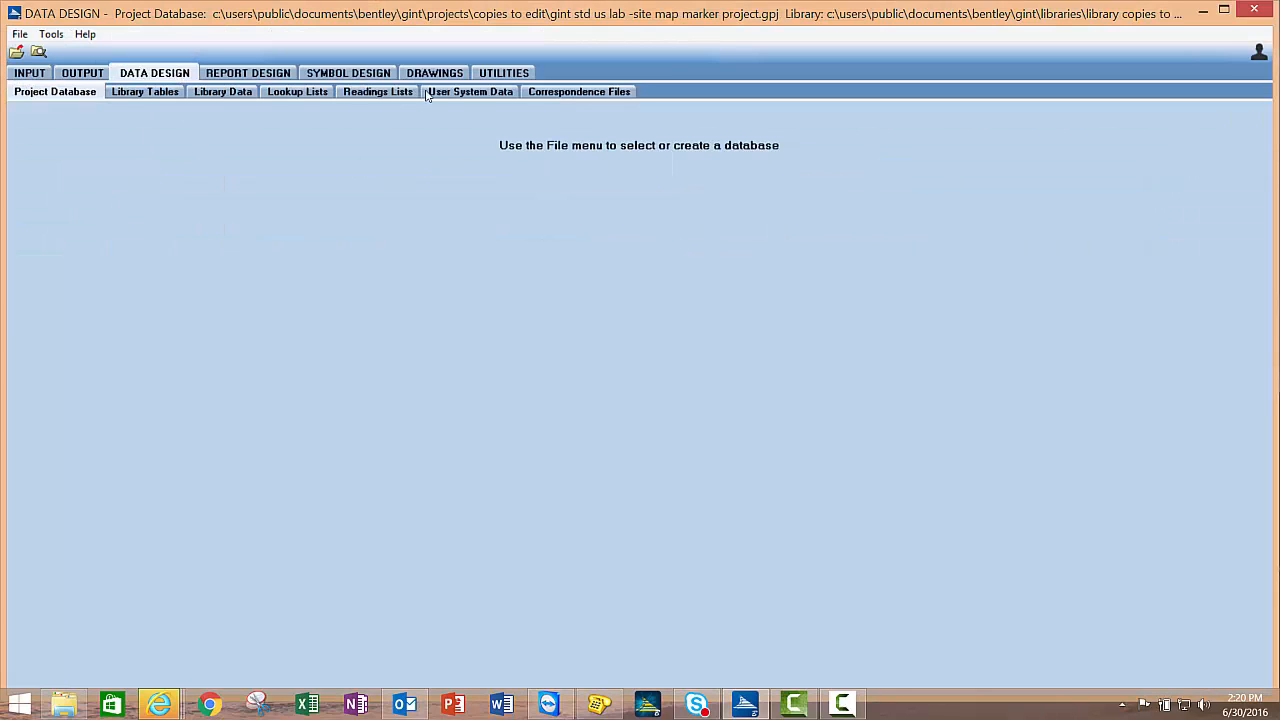
left_click(470, 91)
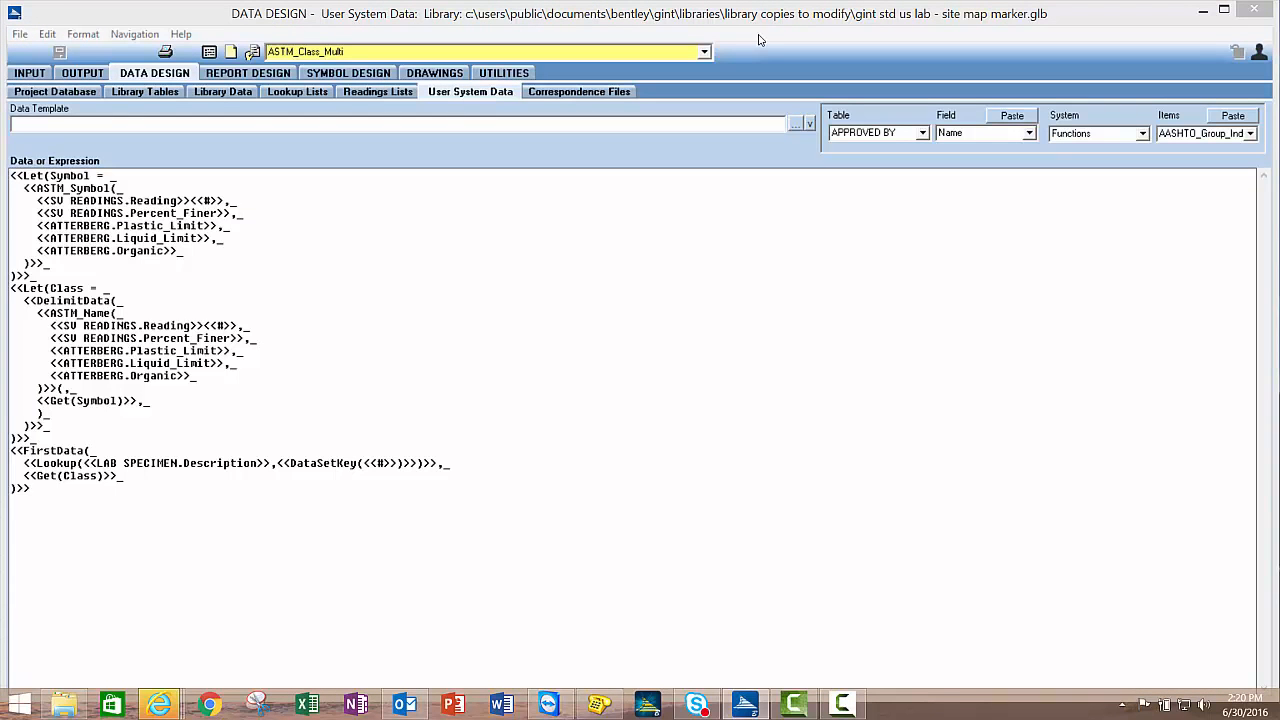
left_click(704, 51)
type("Sample Bottom Depth")
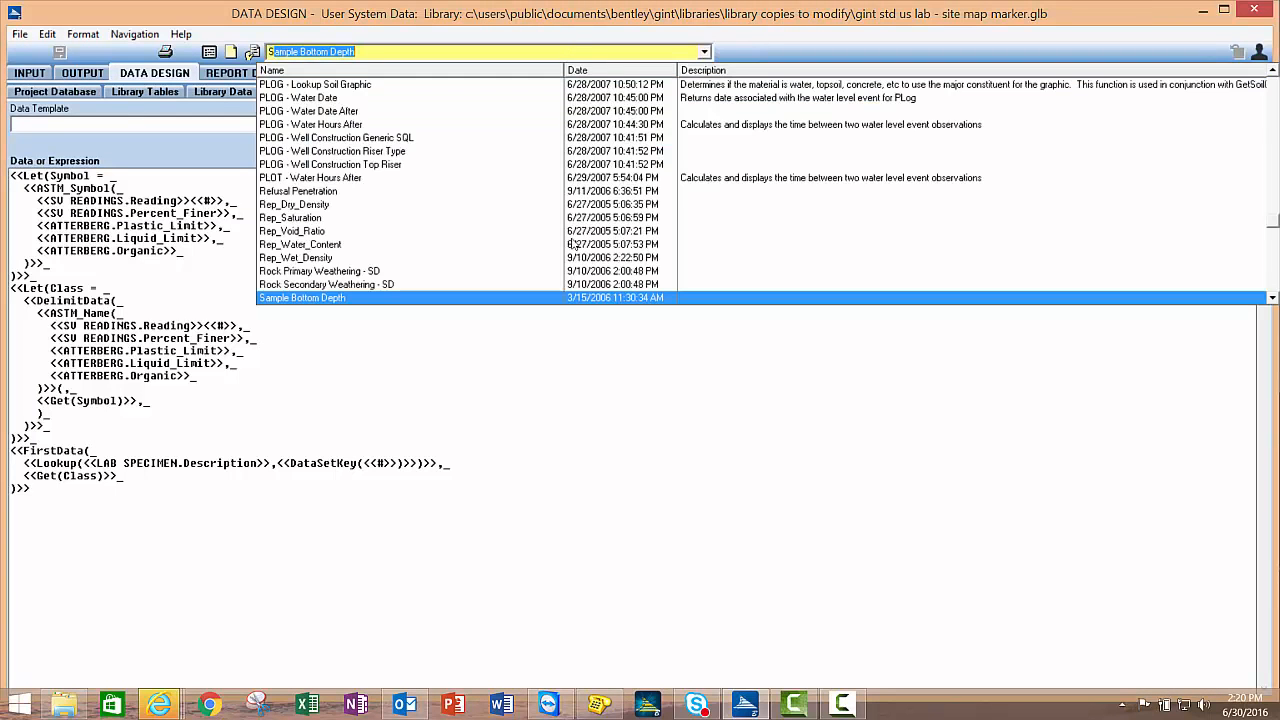
scroll(398, 285, "down", 2)
scroll(398, 285, "down", 1)
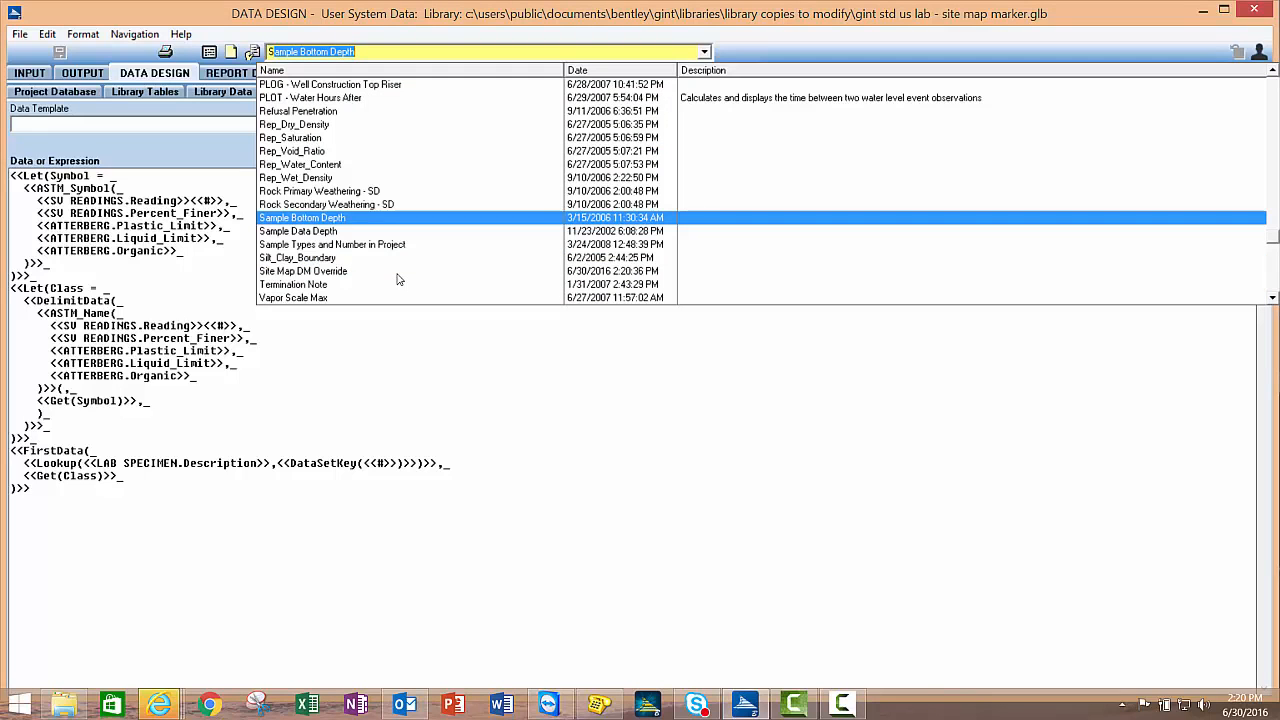
left_click(346, 276)
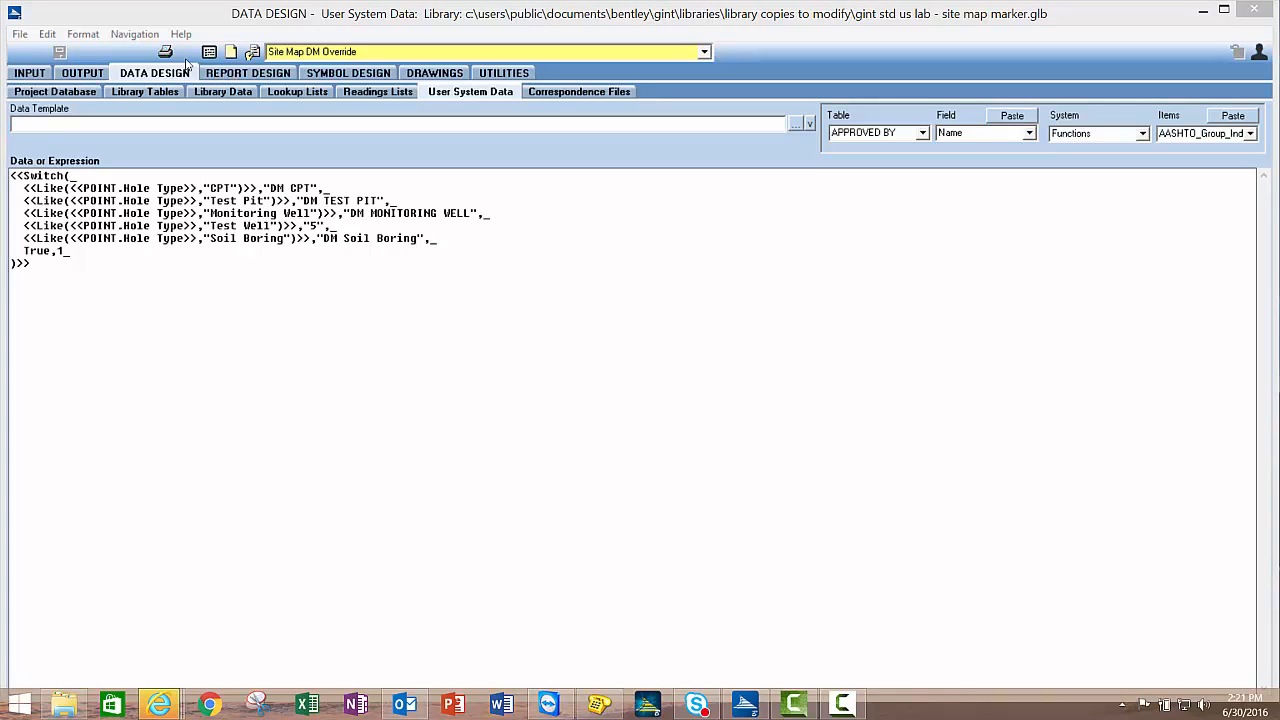
Open the data marker expression of the SITE MAP report design for editing
left_click(236, 76)
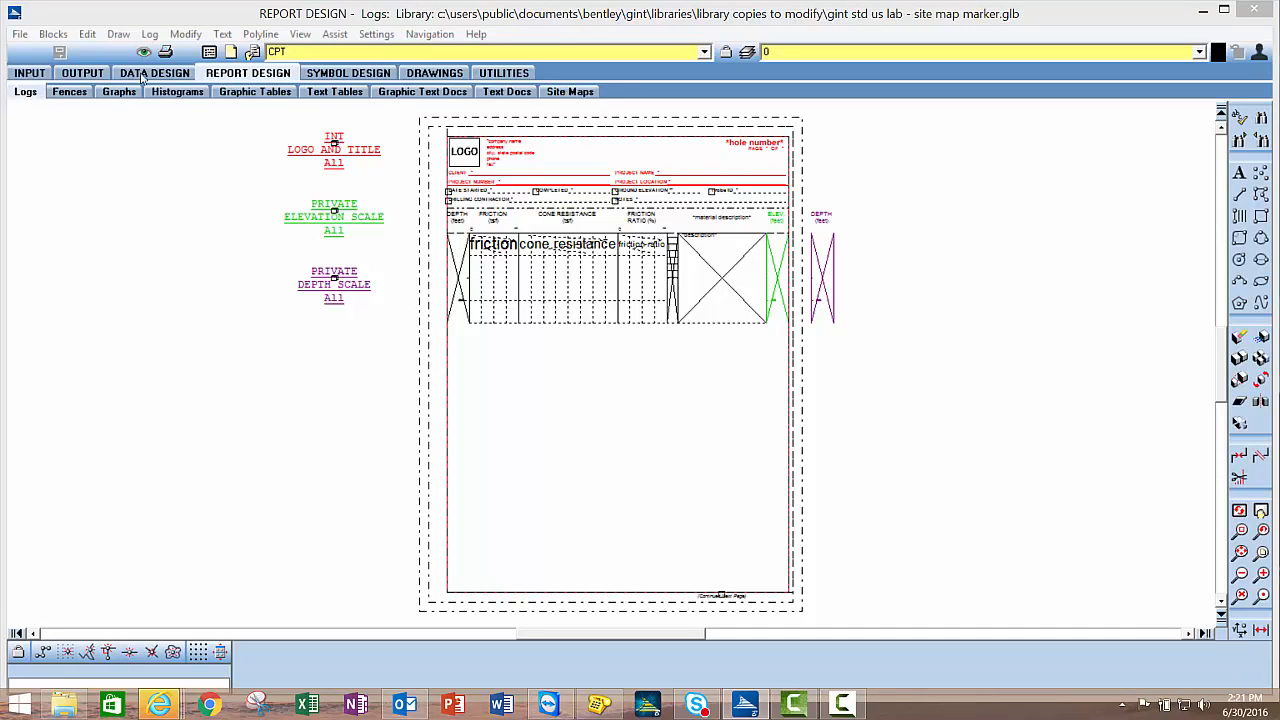
left_click(556, 92)
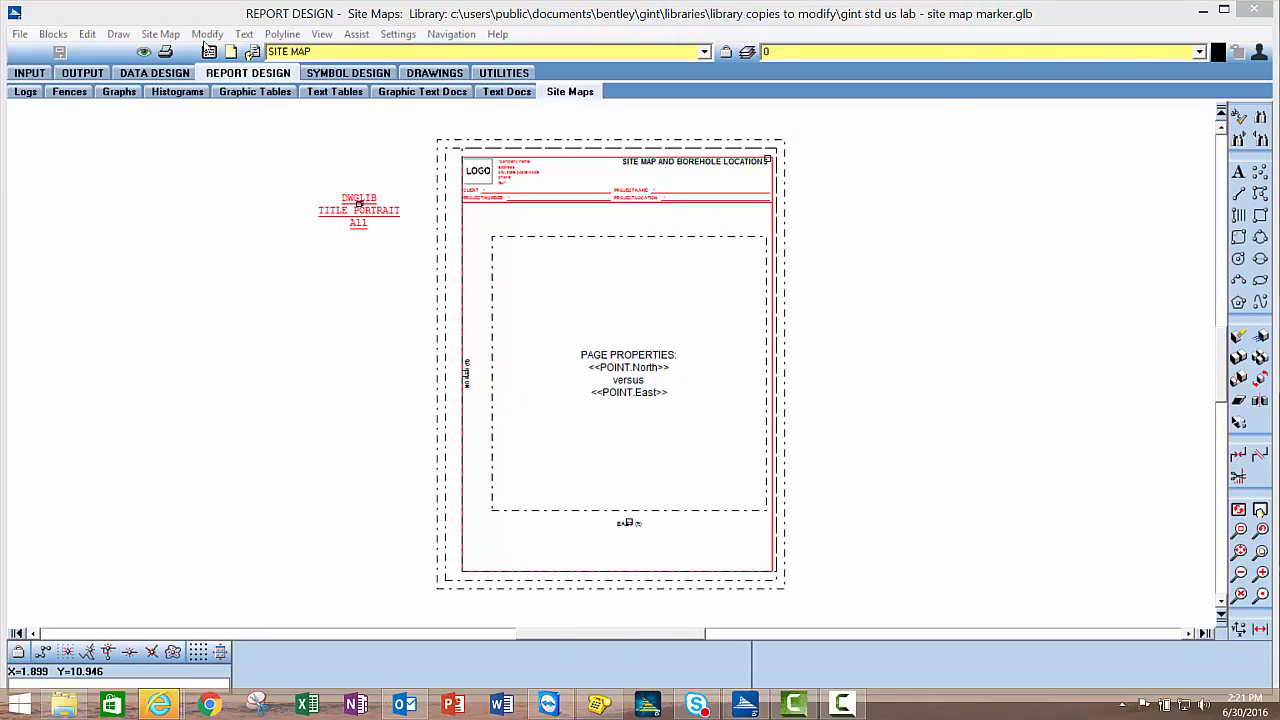
left_click(254, 53)
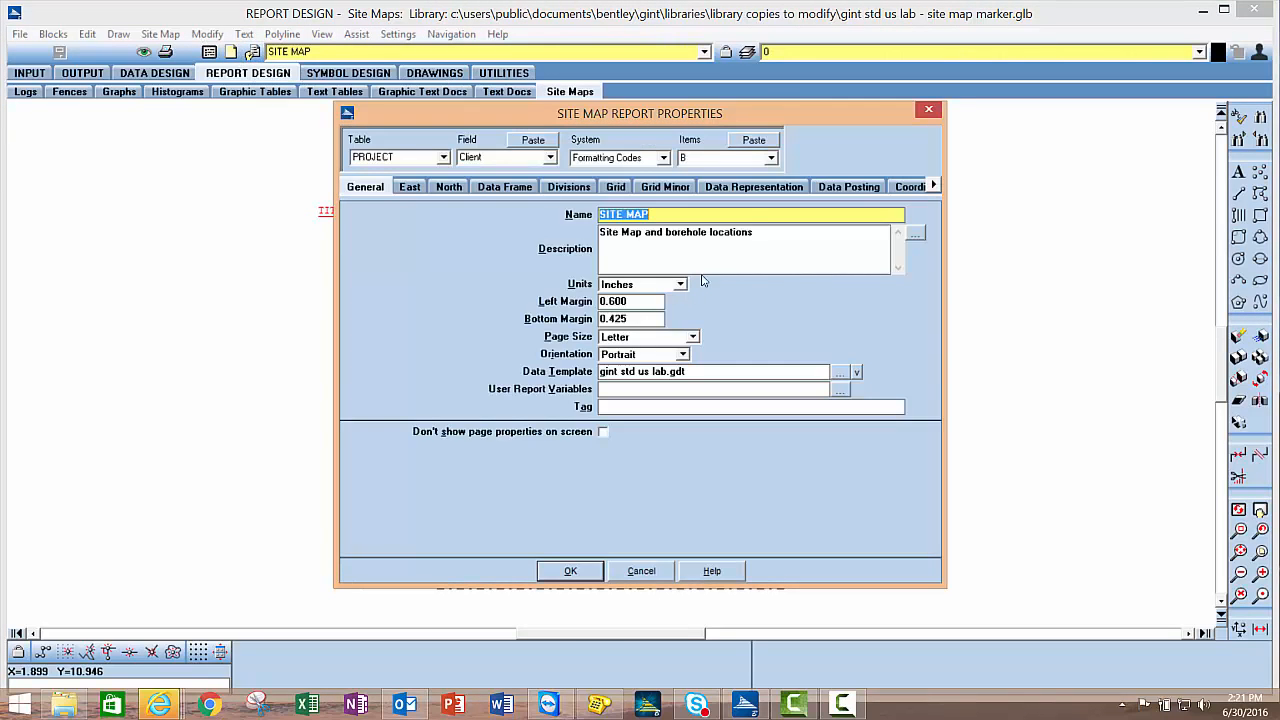
left_click(765, 190)
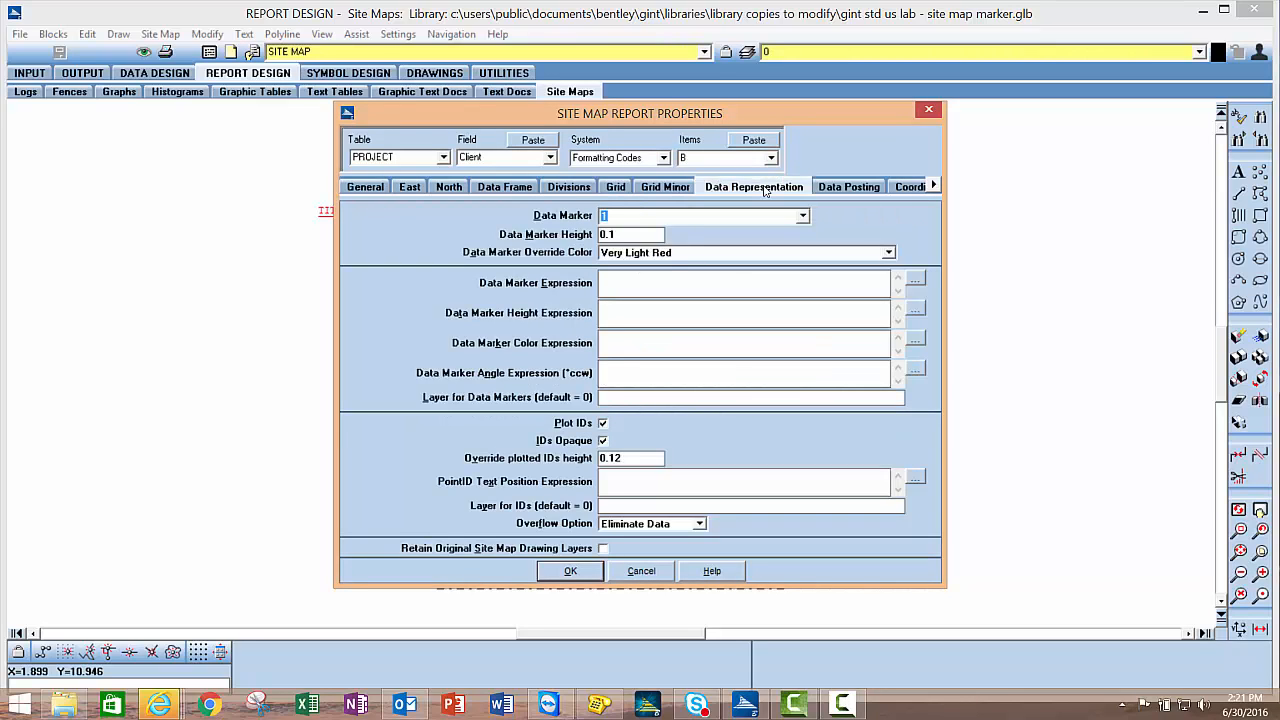
left_click(679, 284)
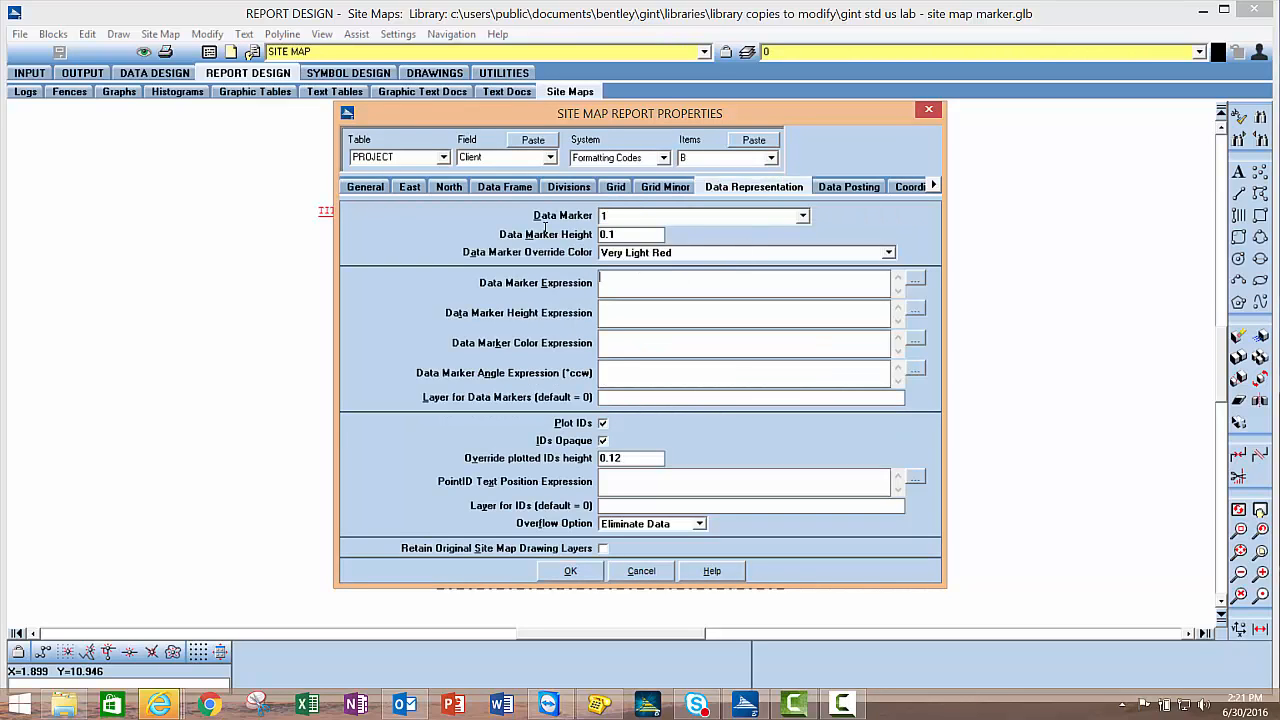
left_click(915, 279)
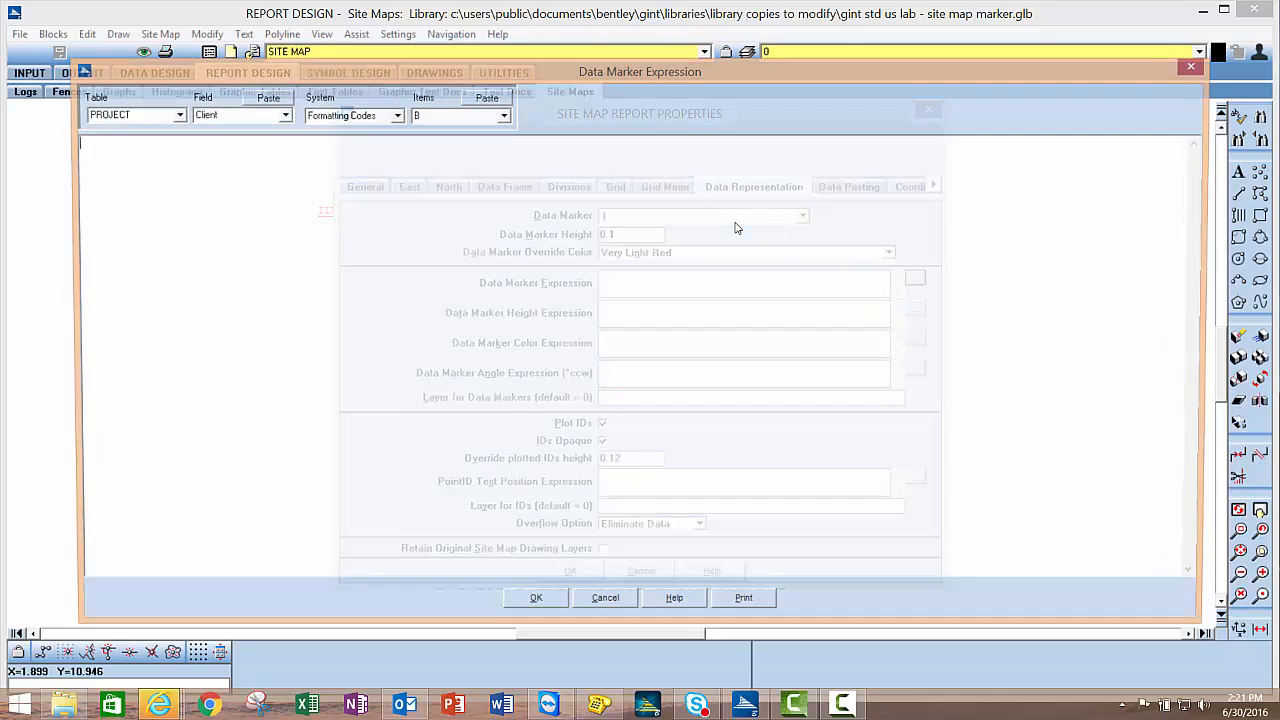
Insert the User System Data field "Site Map DM Override" as the report's data marker expression and accept it
left_click(175, 114)
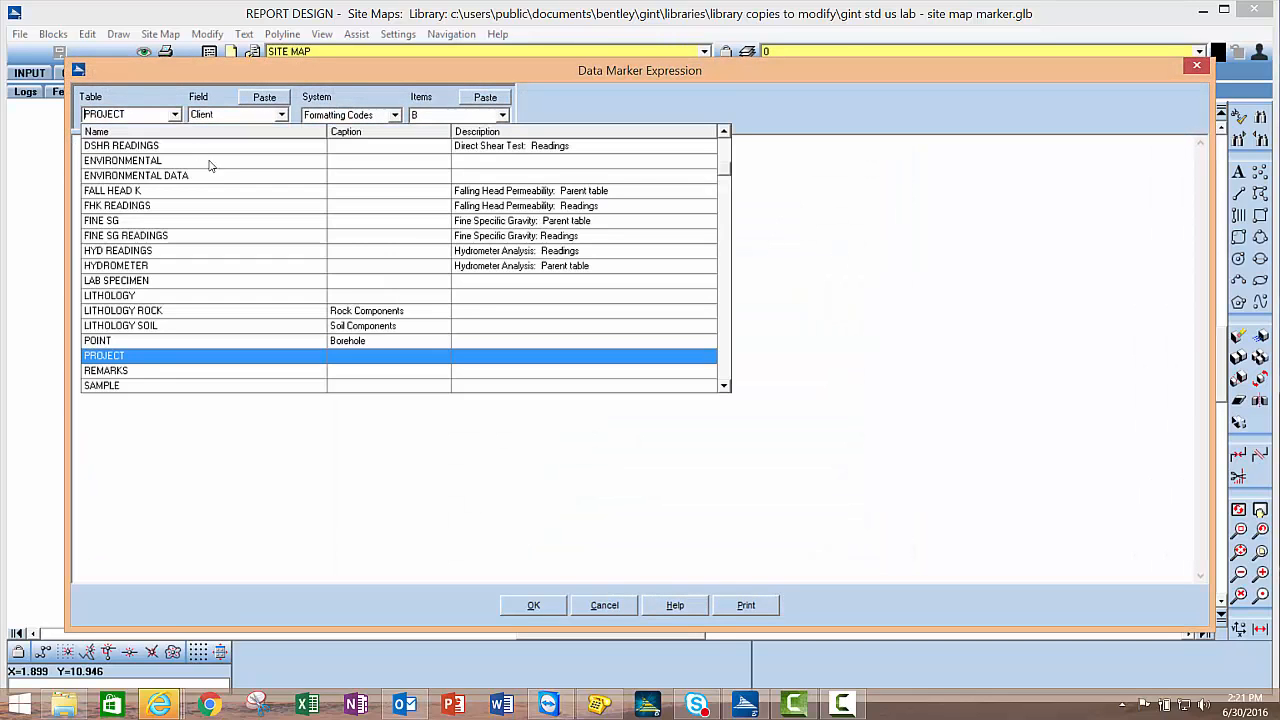
key("u")
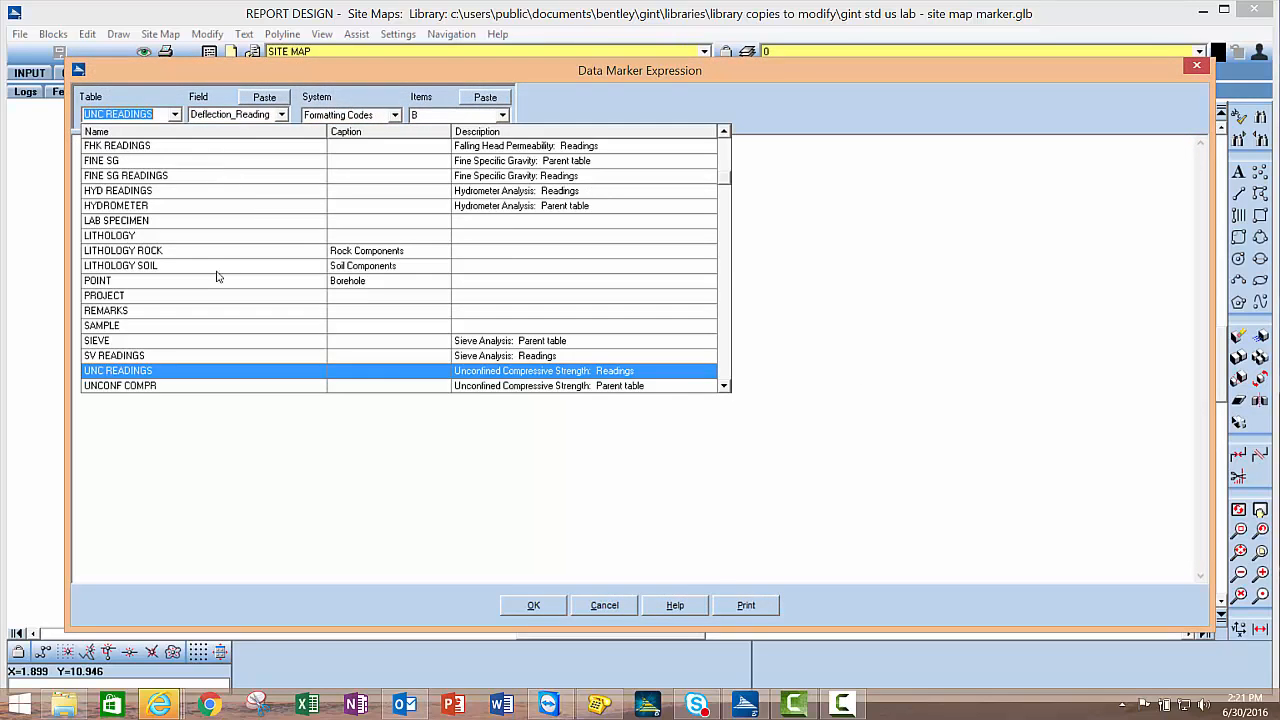
scroll(205, 310, "down", 4)
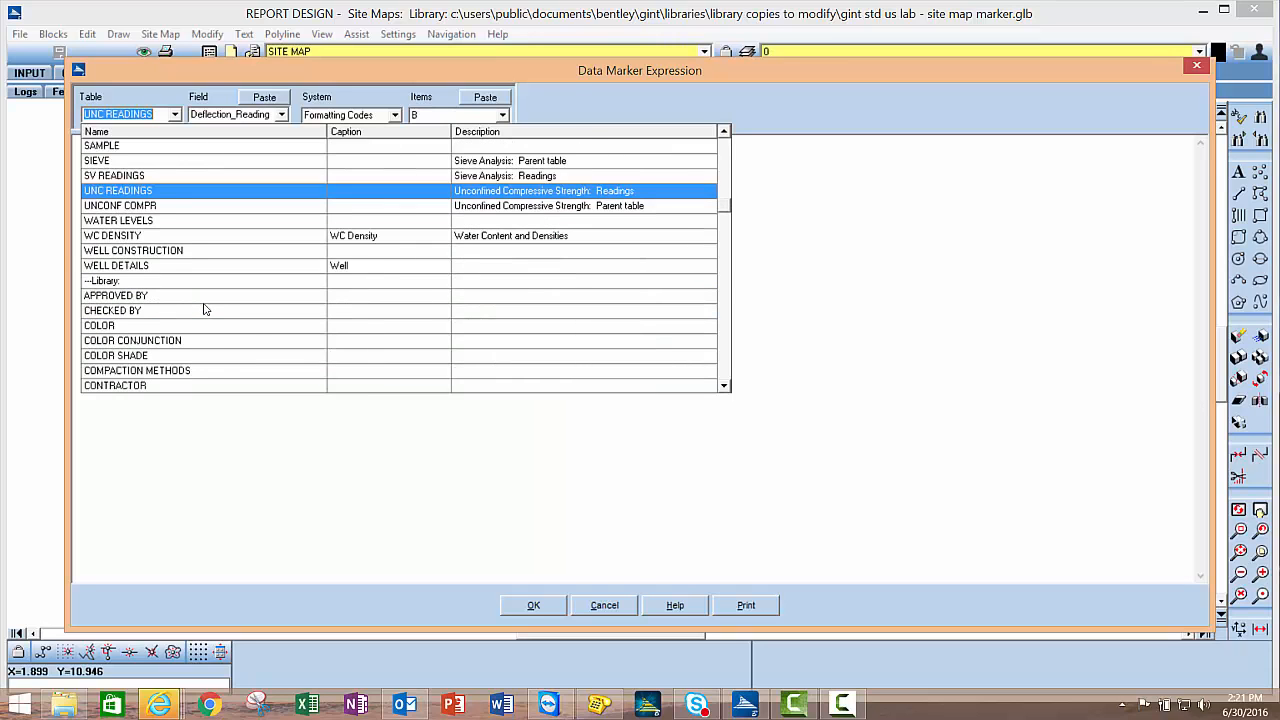
scroll(205, 310, "down", 12)
scroll(205, 307, "down", 12)
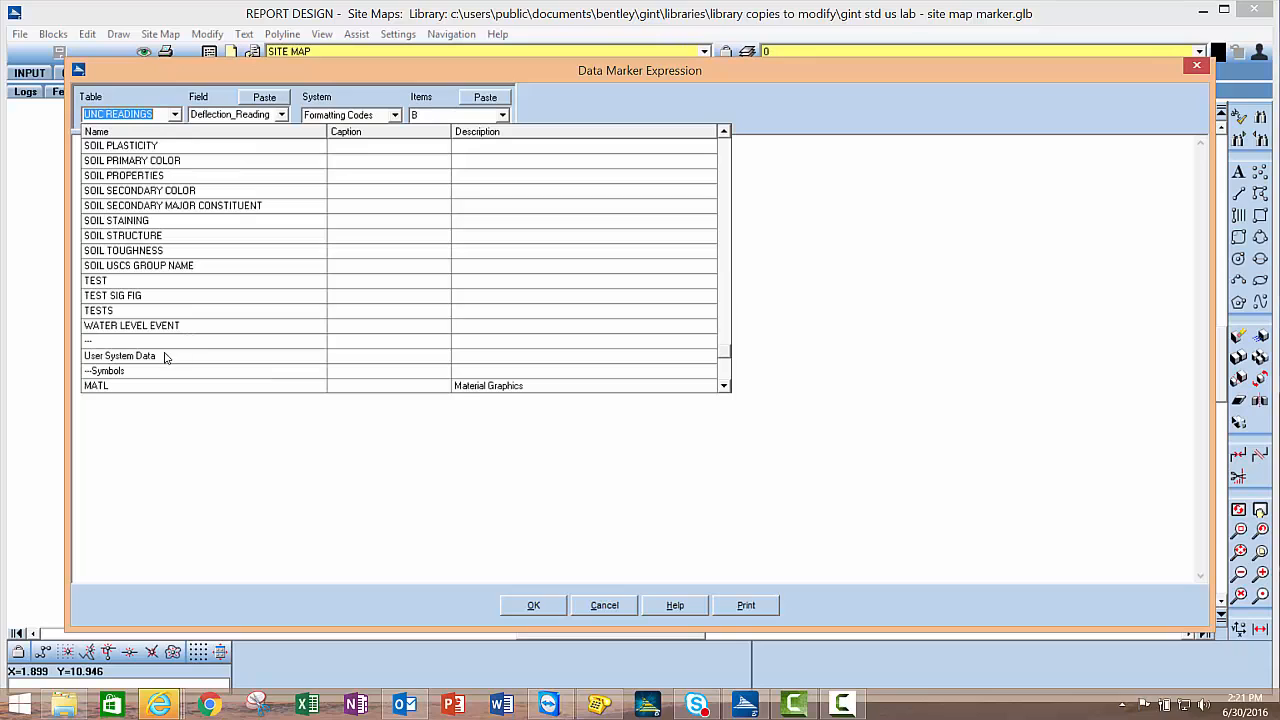
left_click(167, 355)
left_click(281, 114)
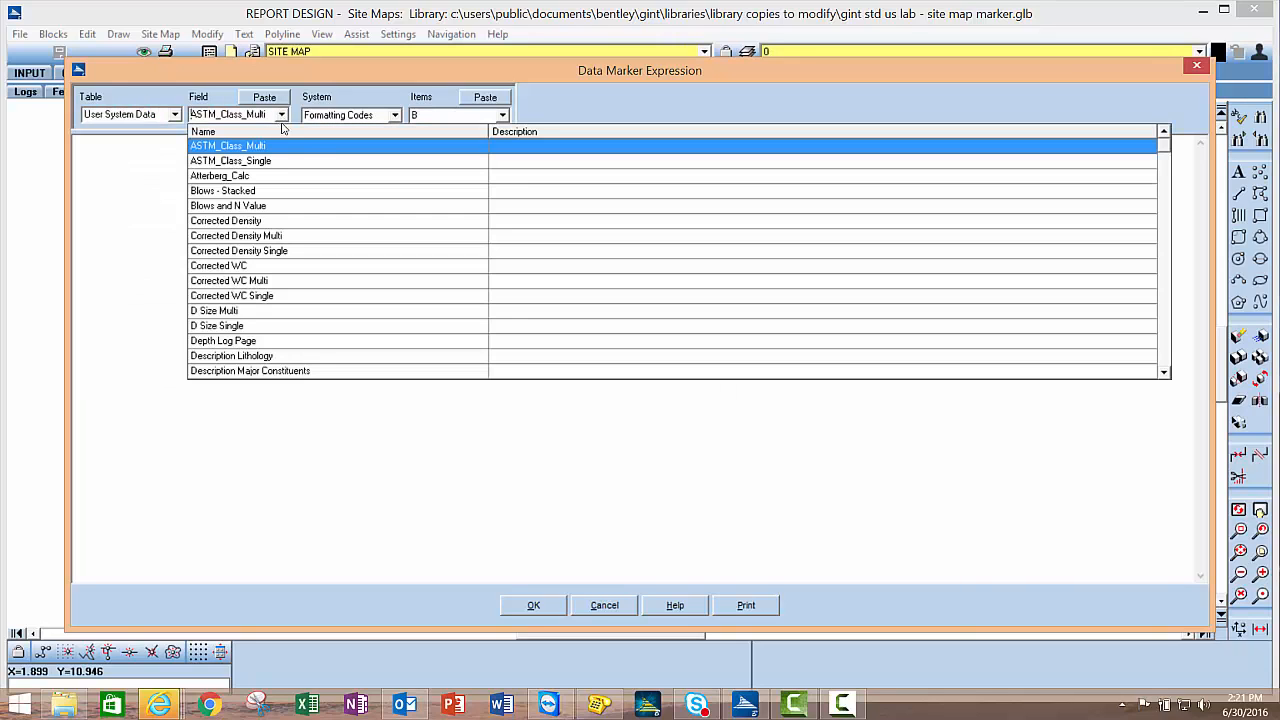
key("h")
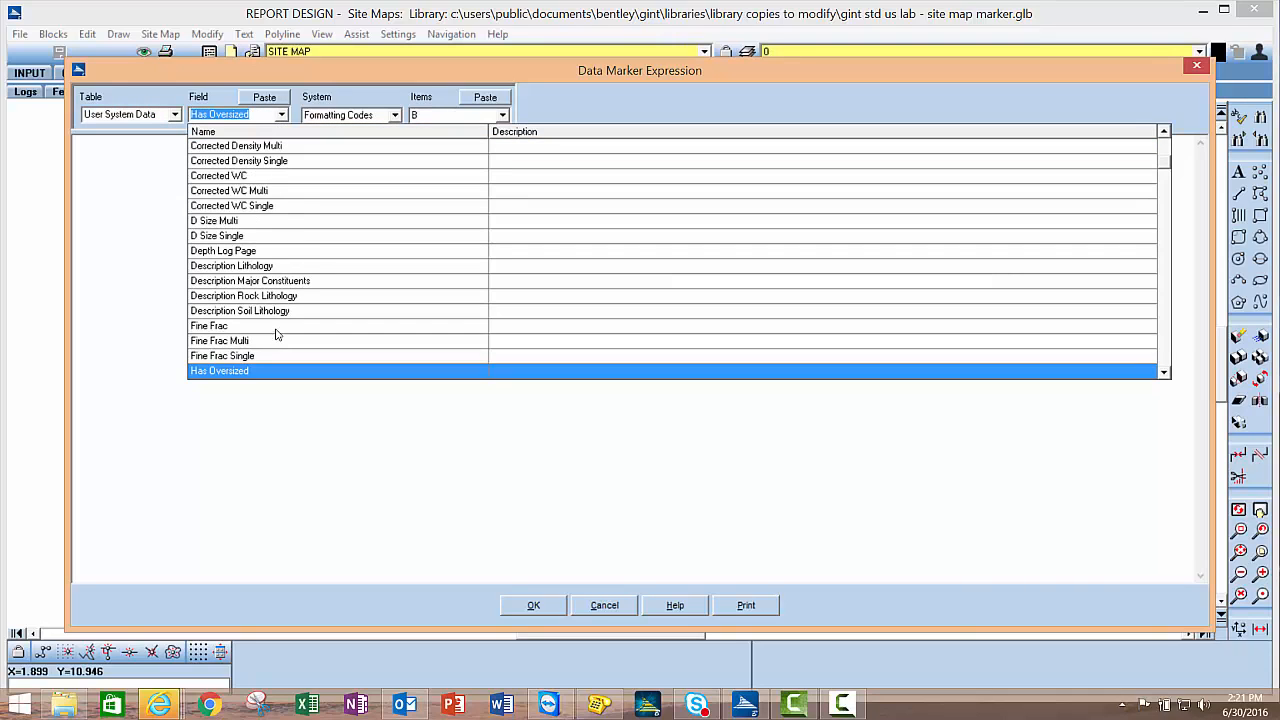
scroll(274, 337, "down", 1)
scroll(275, 320, "down", 2)
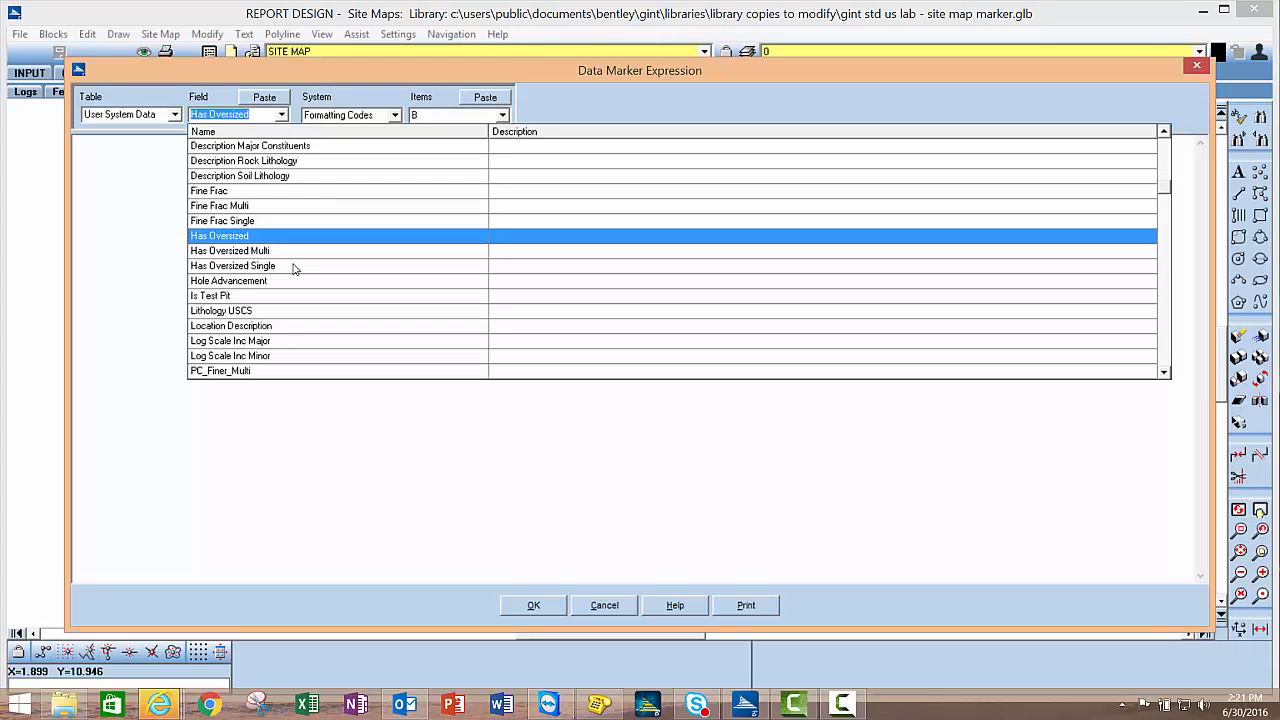
scroll(295, 268, "up", 1)
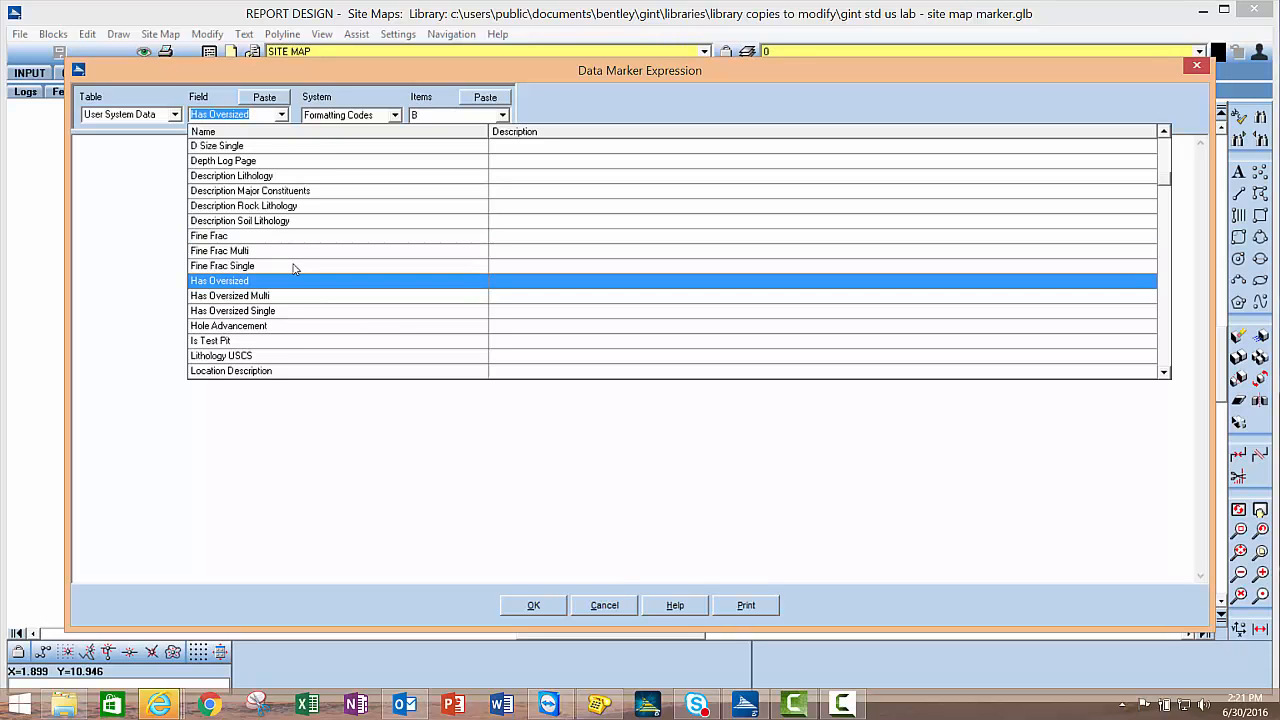
scroll(312, 325, "down", 8)
scroll(316, 326, "down", 10)
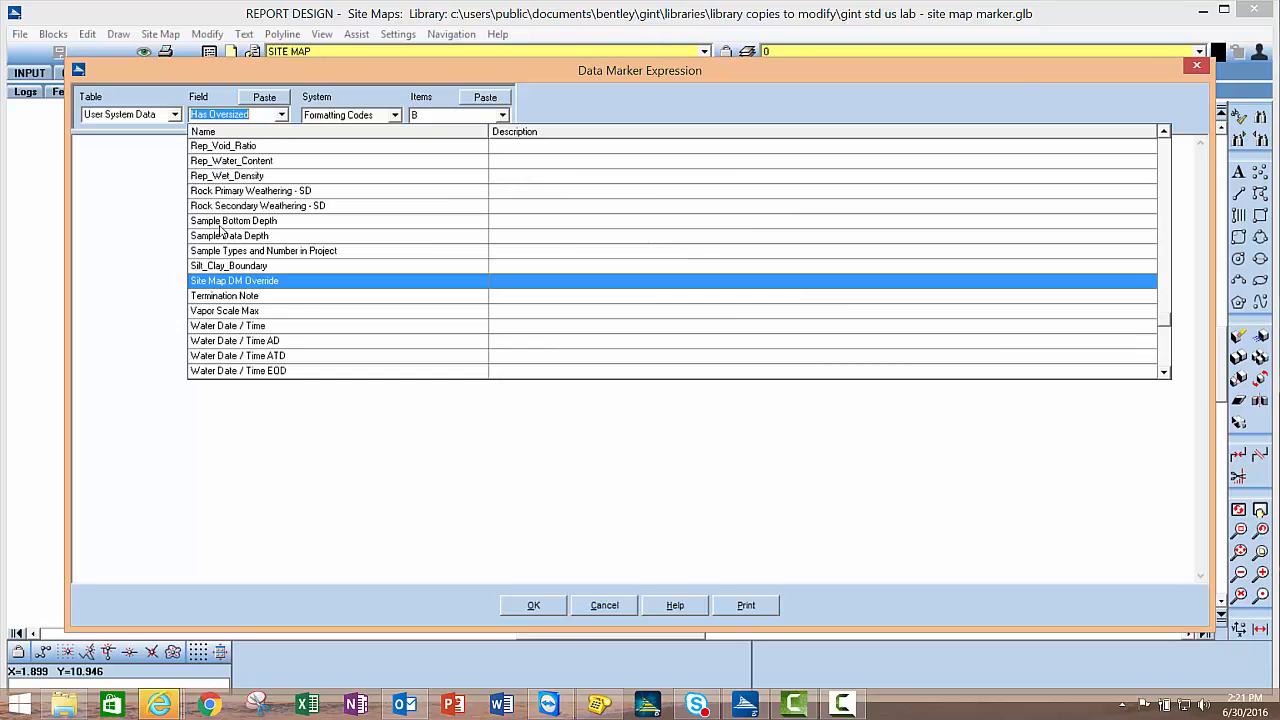
left_click(276, 281)
left_click(264, 97)
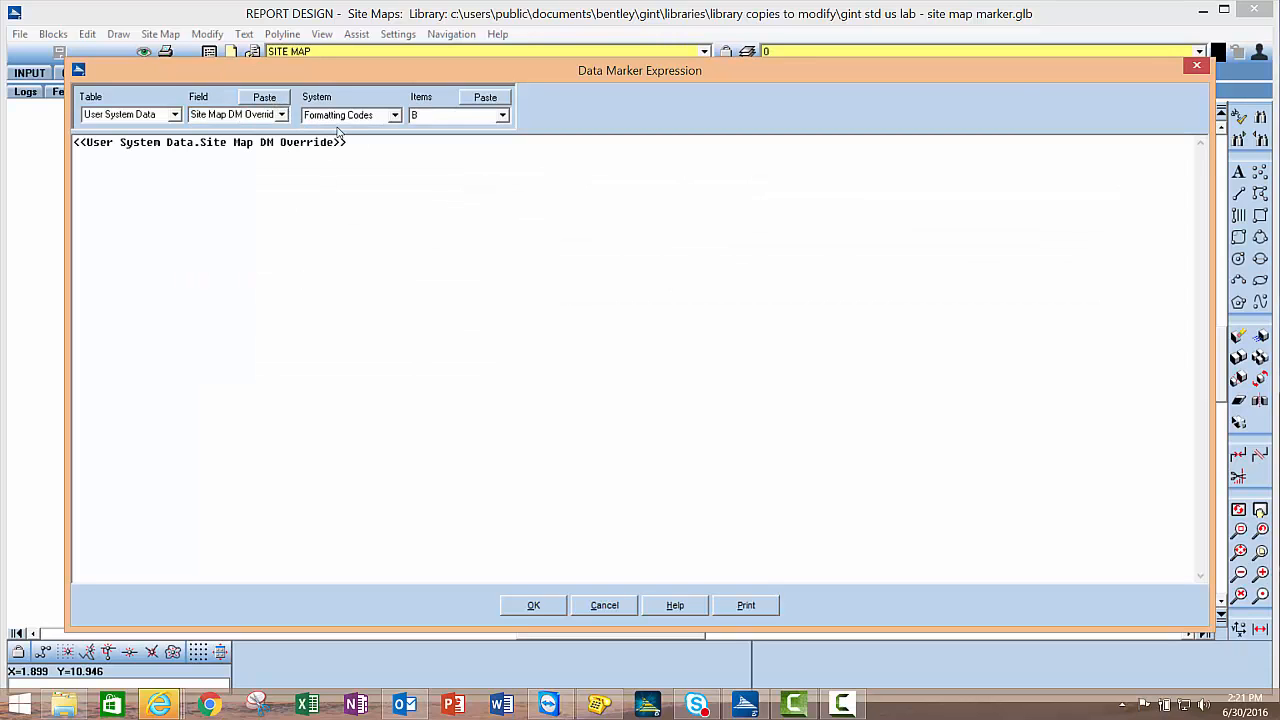
left_click(533, 606)
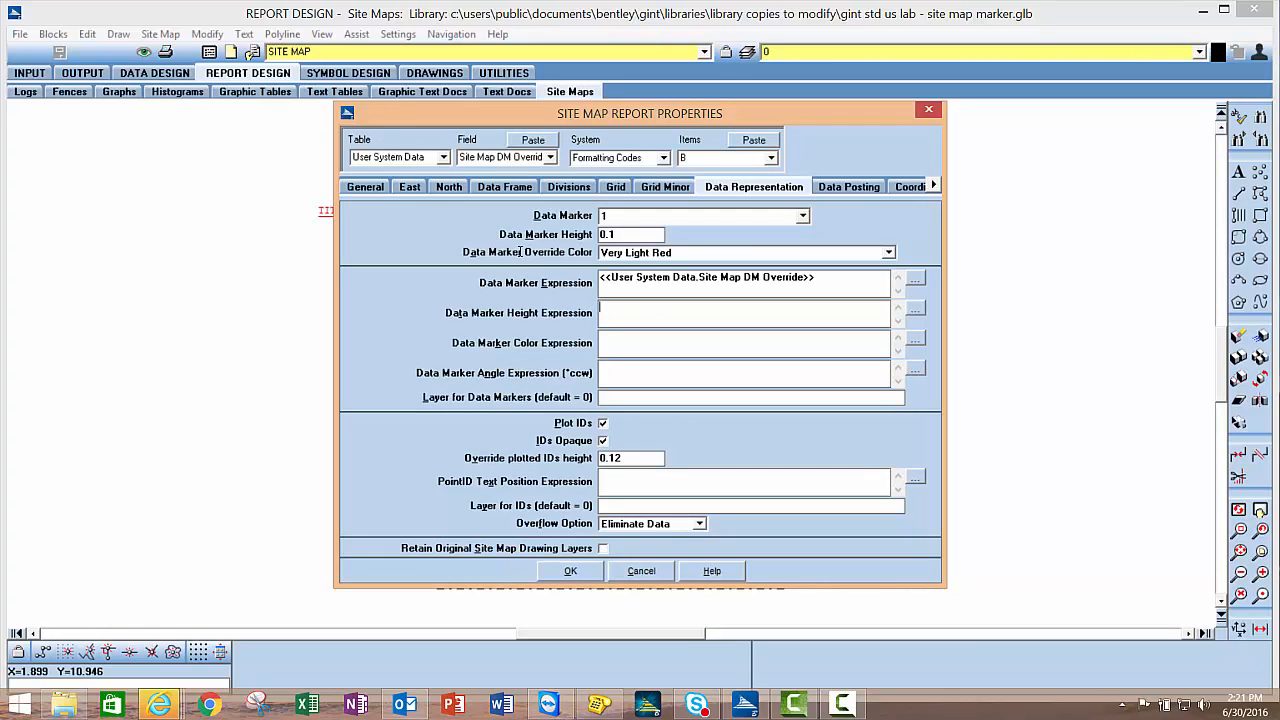
Set the report's data marker height to 0.15 and apply the site map report properties
type("0")
type(".15")
left_click(570, 571)
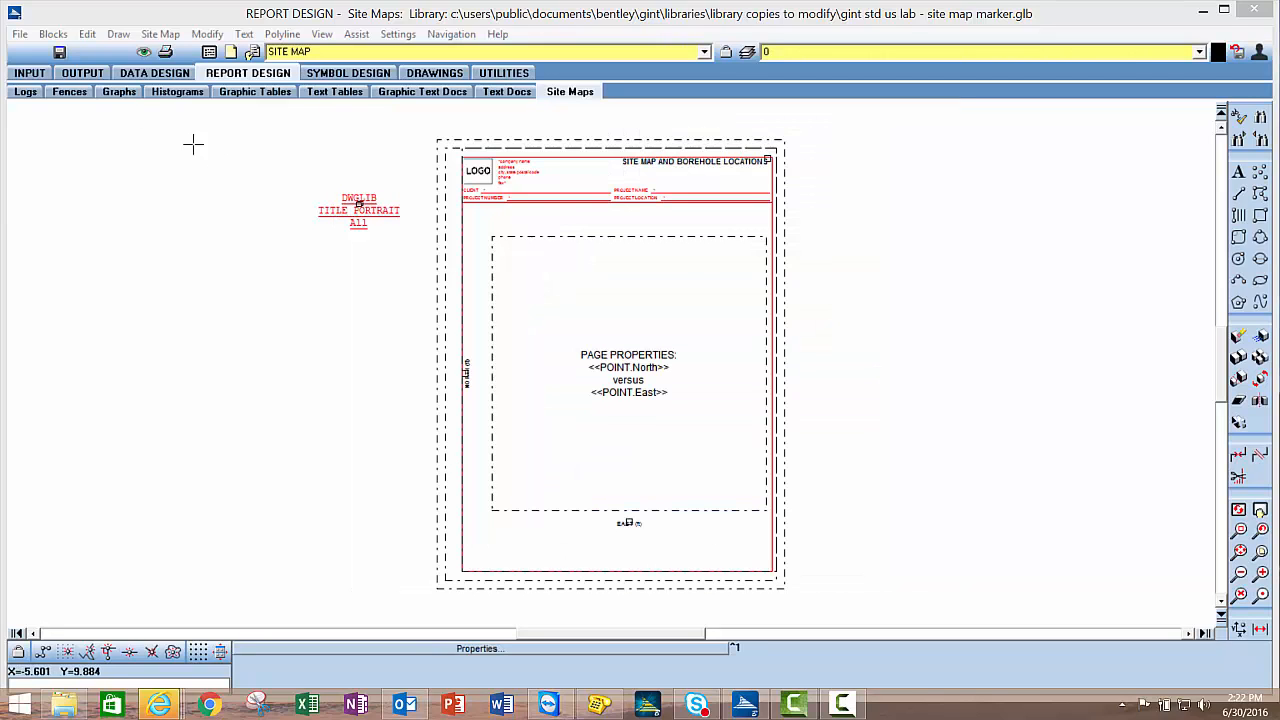
Preview the SITE MAP report output for the site map marker project
left_click(82, 73)
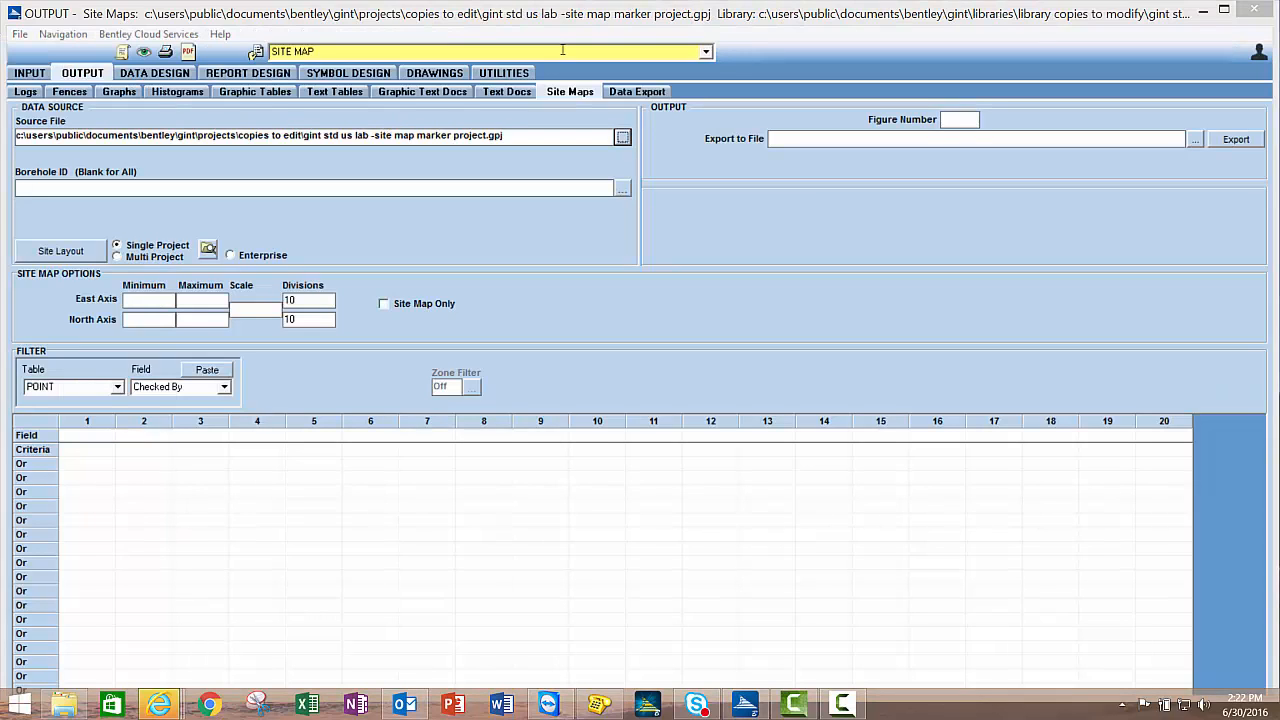
left_click(141, 53)
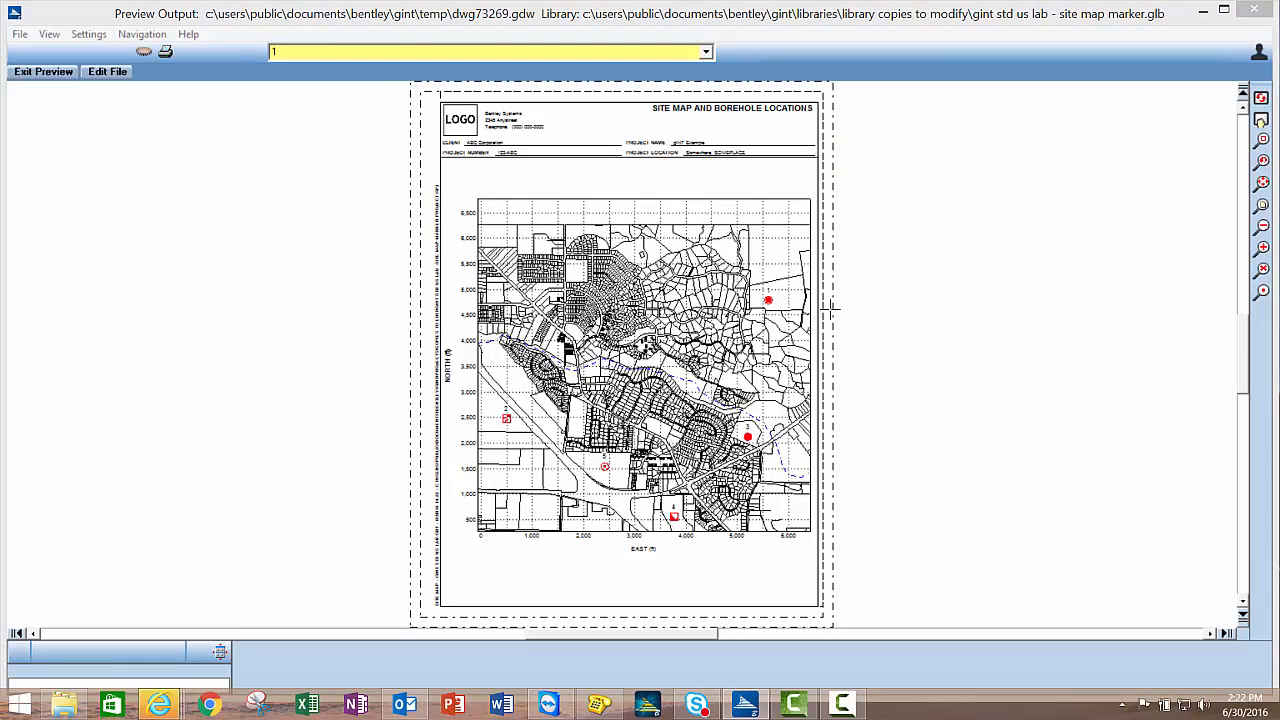
Examine the borehole markers on the lower part of the previewed site map, restore the full-page view and exit the preview
left_click(1263, 290)
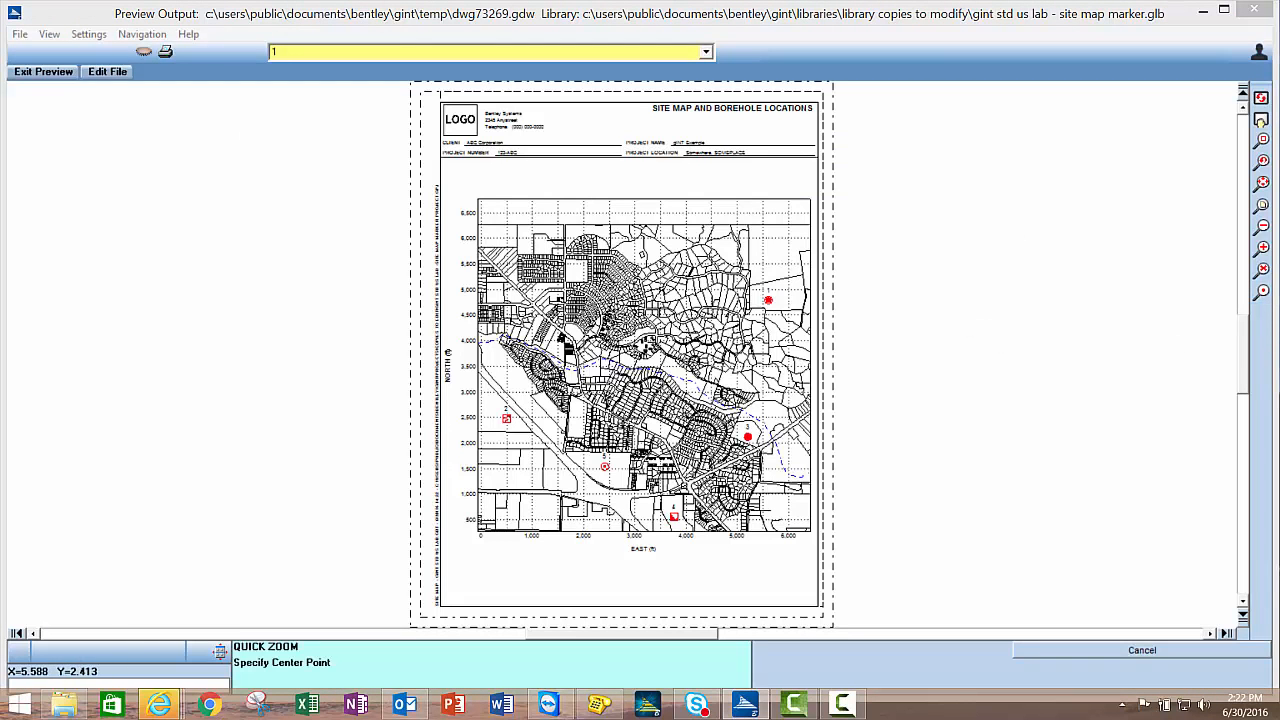
left_click(656, 477)
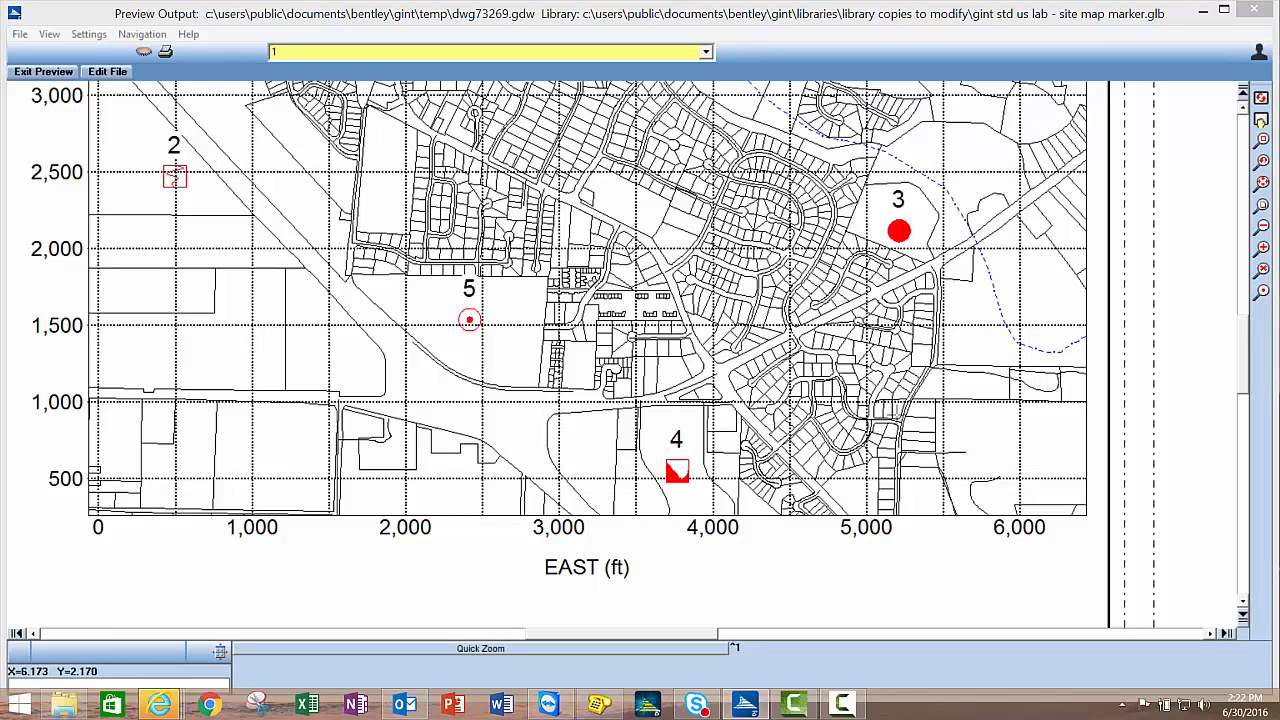
left_click(1262, 204)
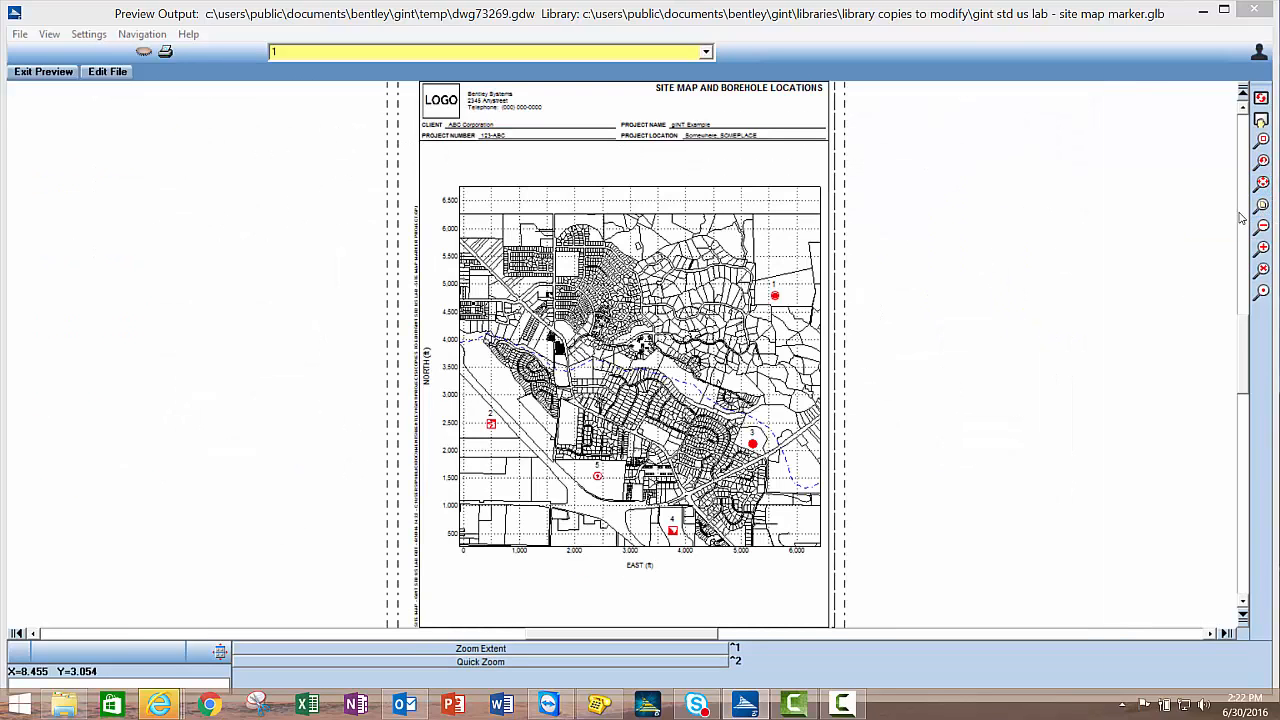
left_click(52, 65)
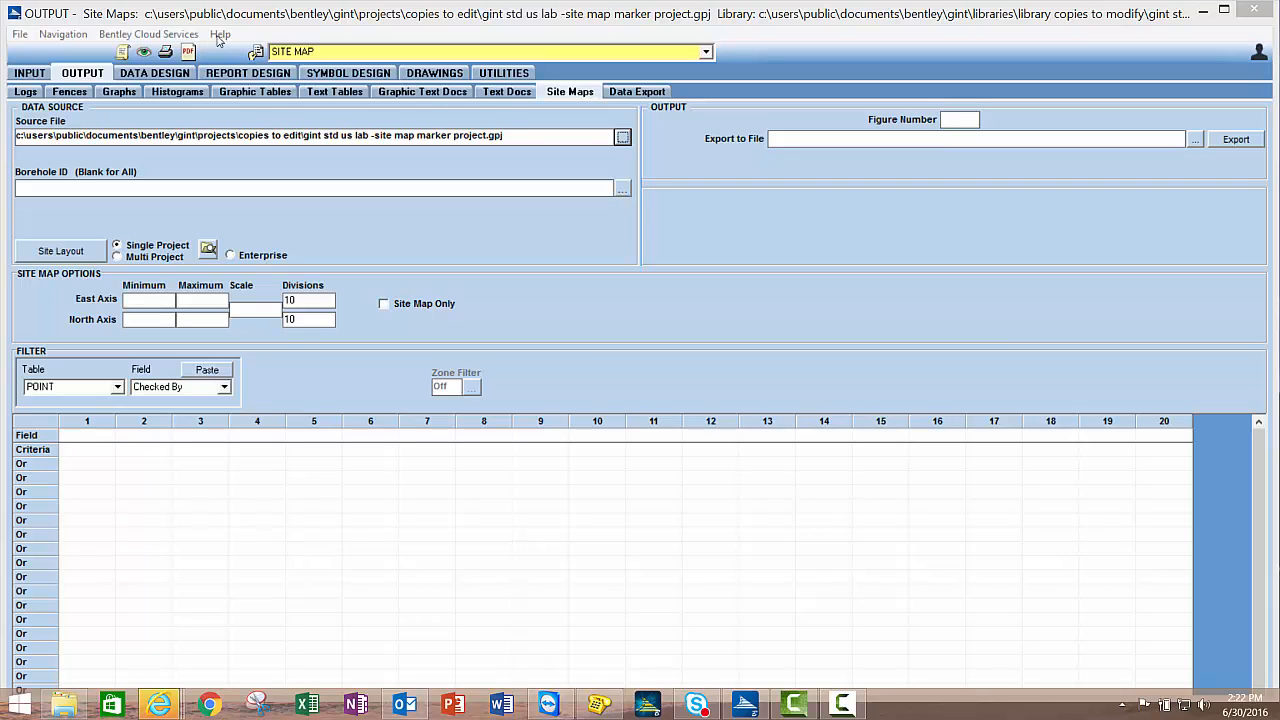
Return to the project's Borehole input table and inspect the Borehole ID and Hole Type of the first borehole
left_click(47, 80)
left_click(336, 143)
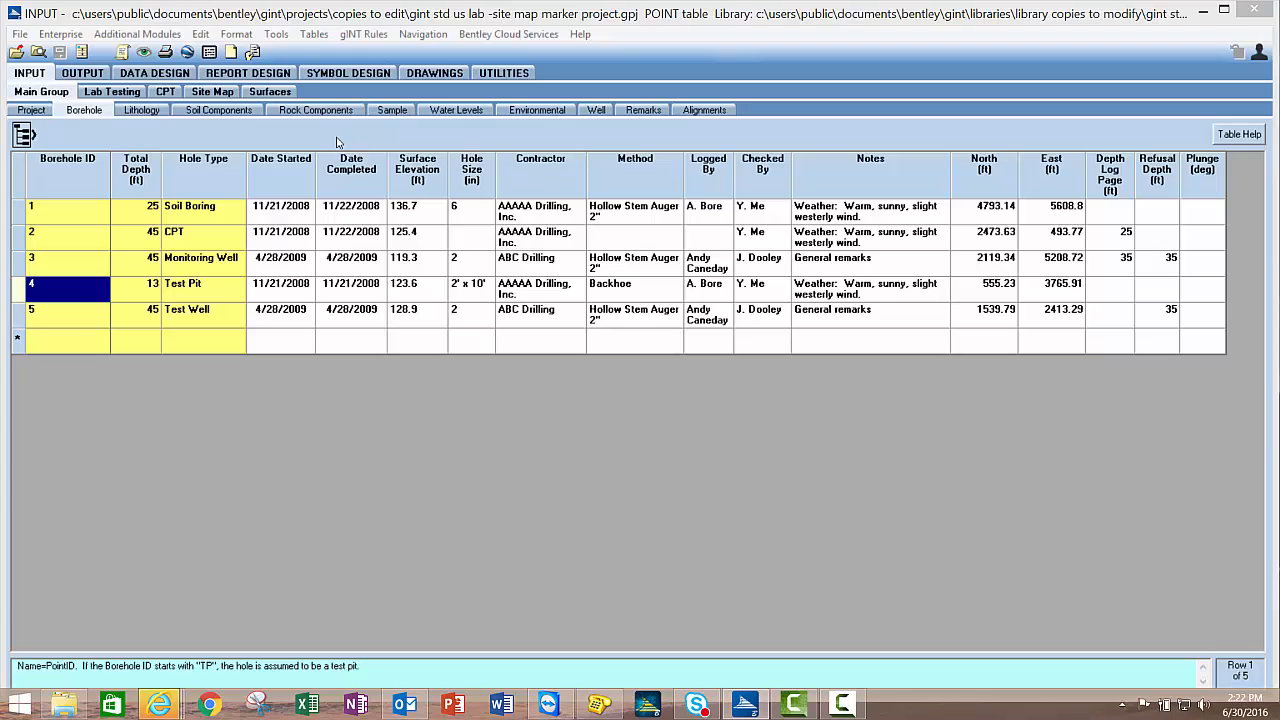
left_click(57, 218)
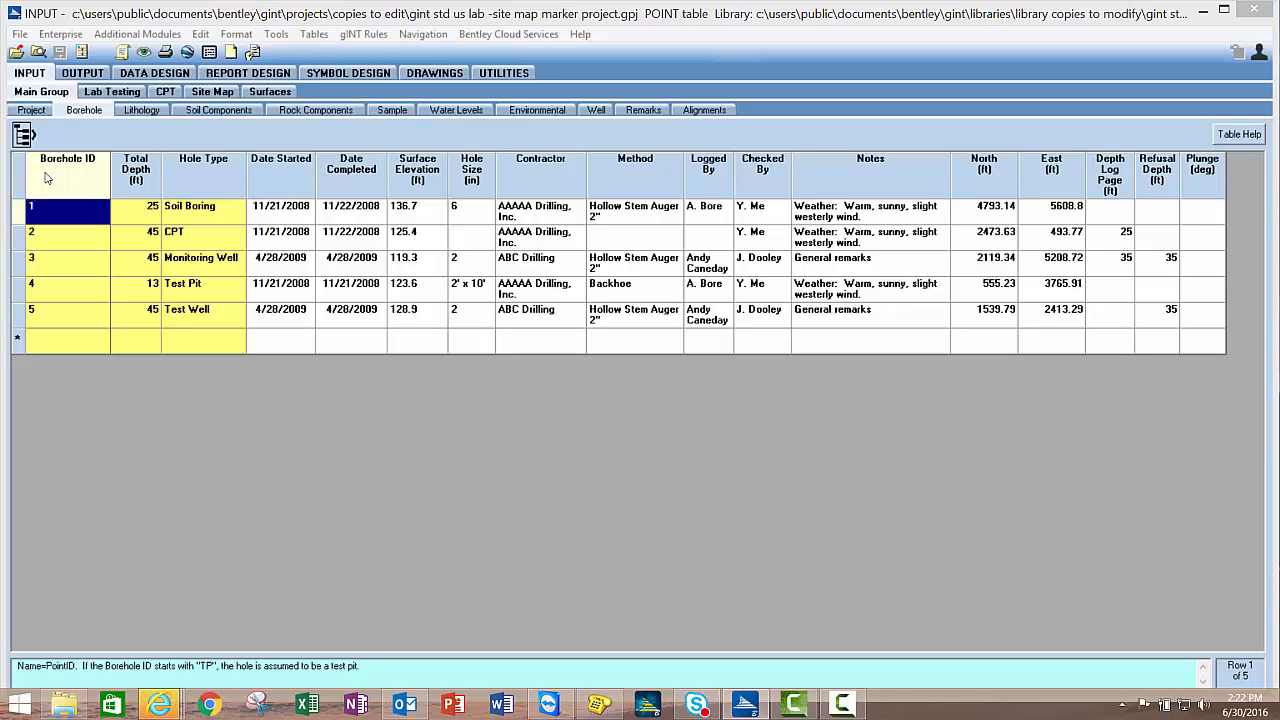
left_click(157, 76)
left_click(222, 213)
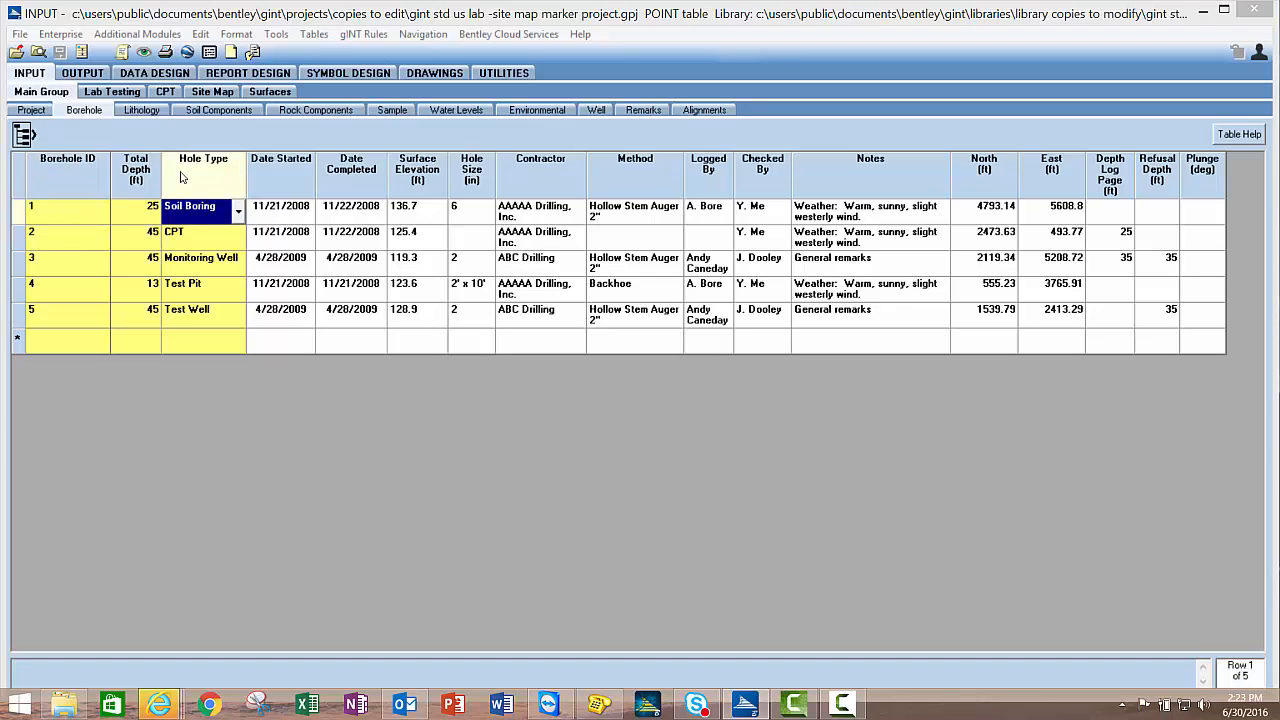